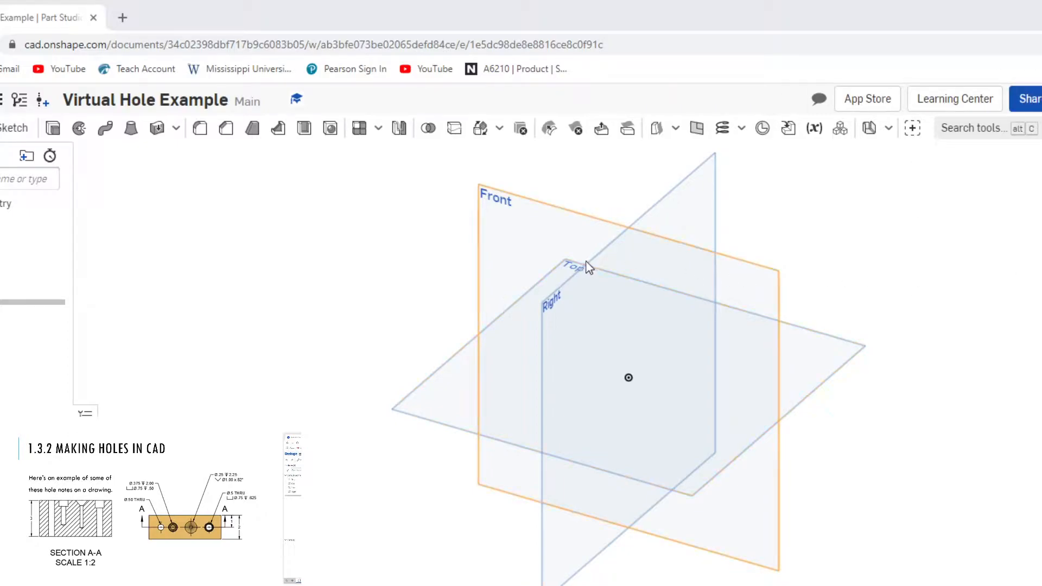
Step: Sketch a corner rectangle about 3.7 by 1.6 in on the Front plane, with its lower edge running through the origin
click(517, 243)
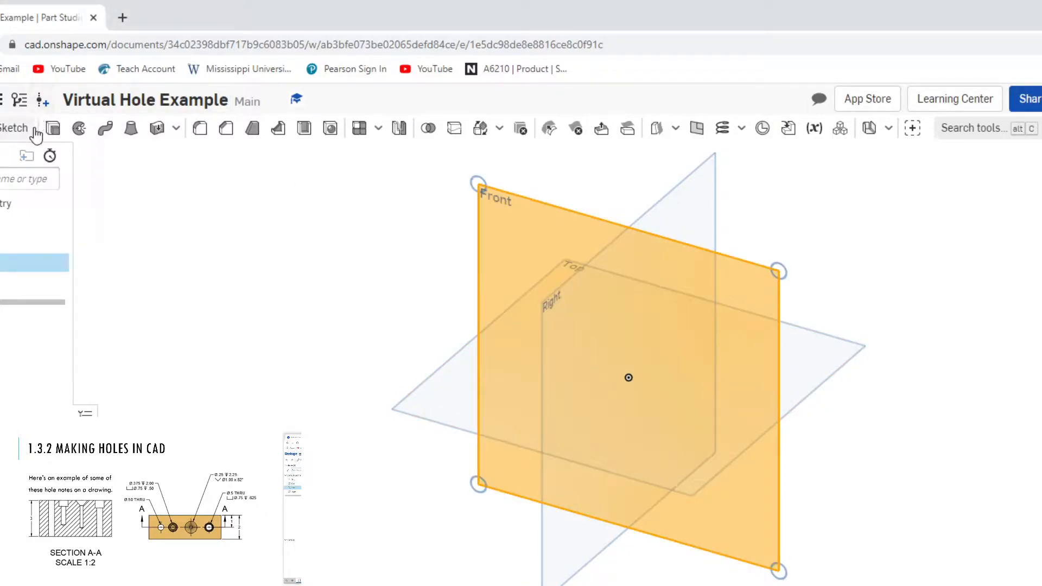
click(30, 134)
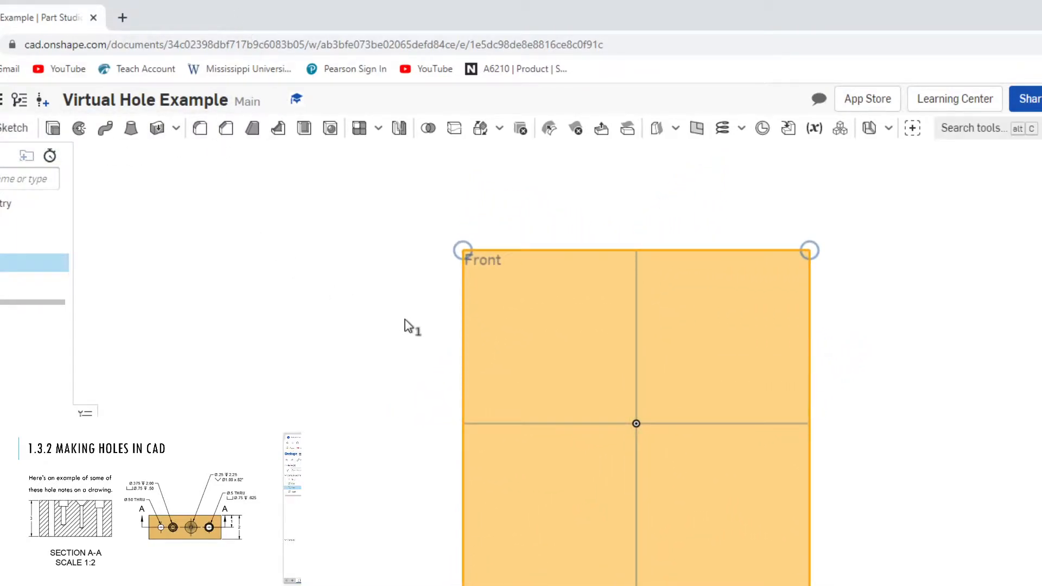
click(22, 128)
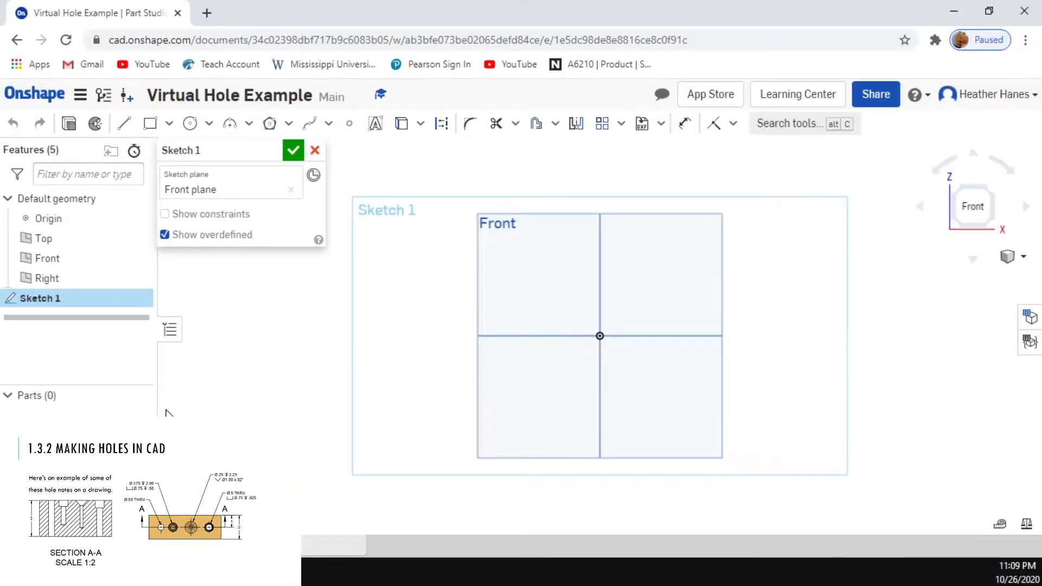
click(149, 124)
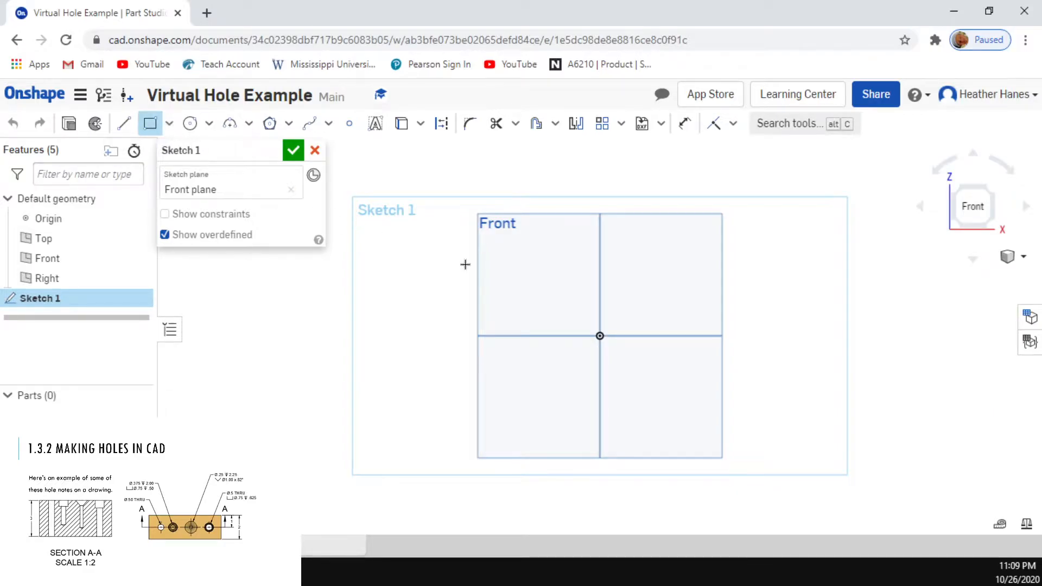
click(526, 336)
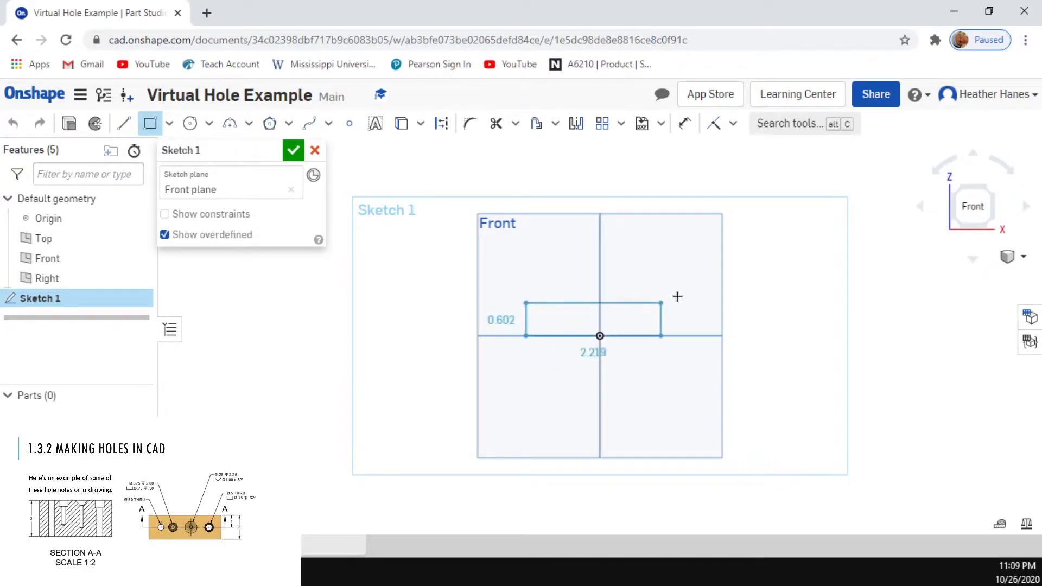
click(676, 270)
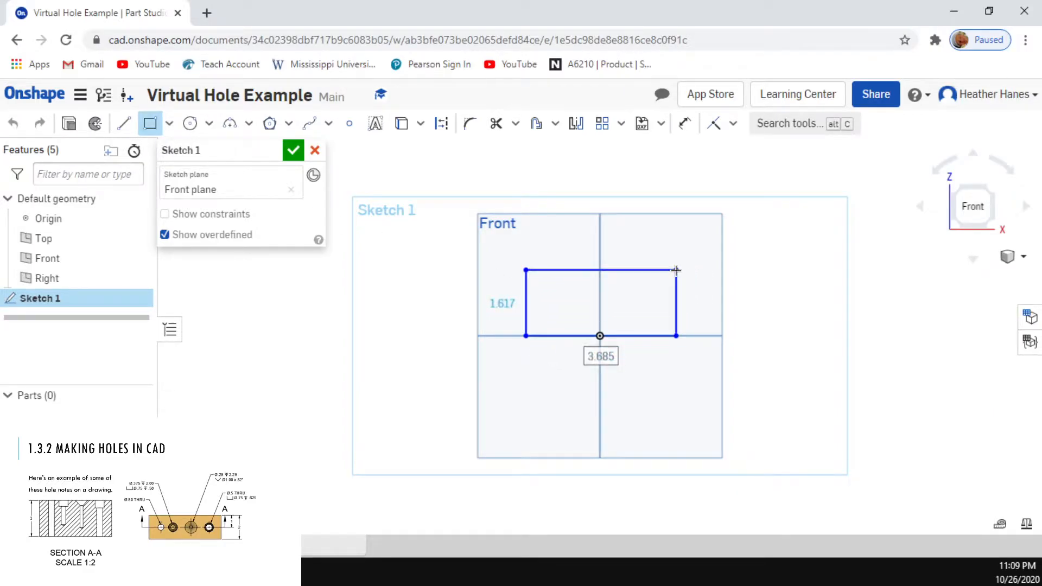
Step: Dimension the rectangle to 4 in wide and 3 in high
click(684, 123)
click(557, 272)
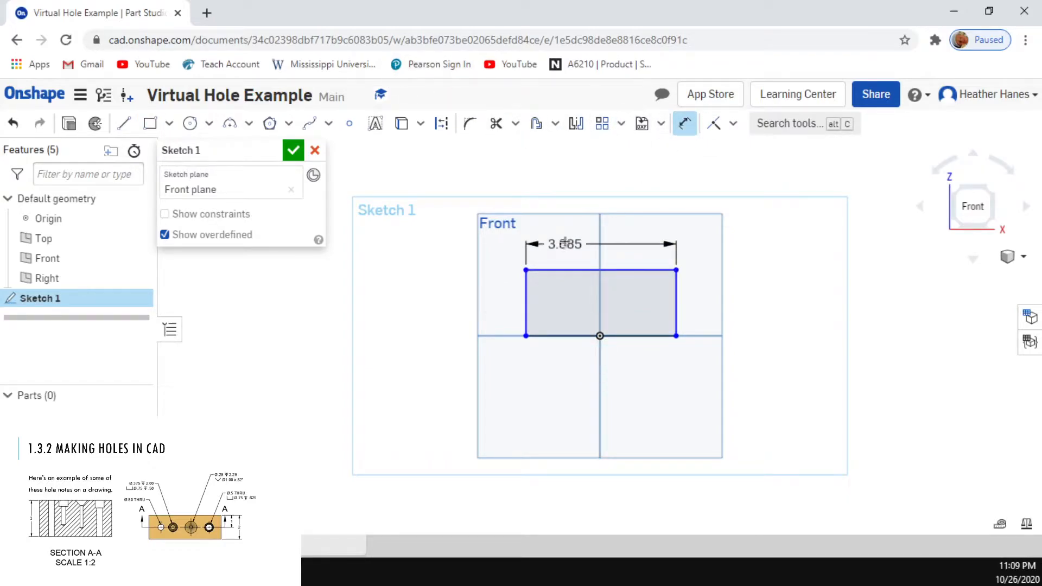
click(567, 237)
text(4)
key(Return)
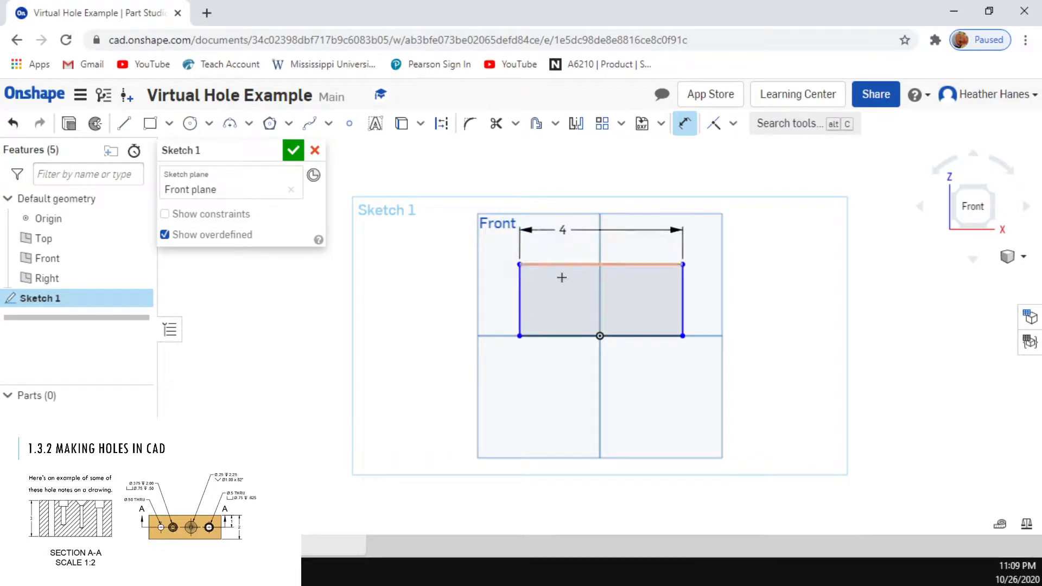
click(518, 320)
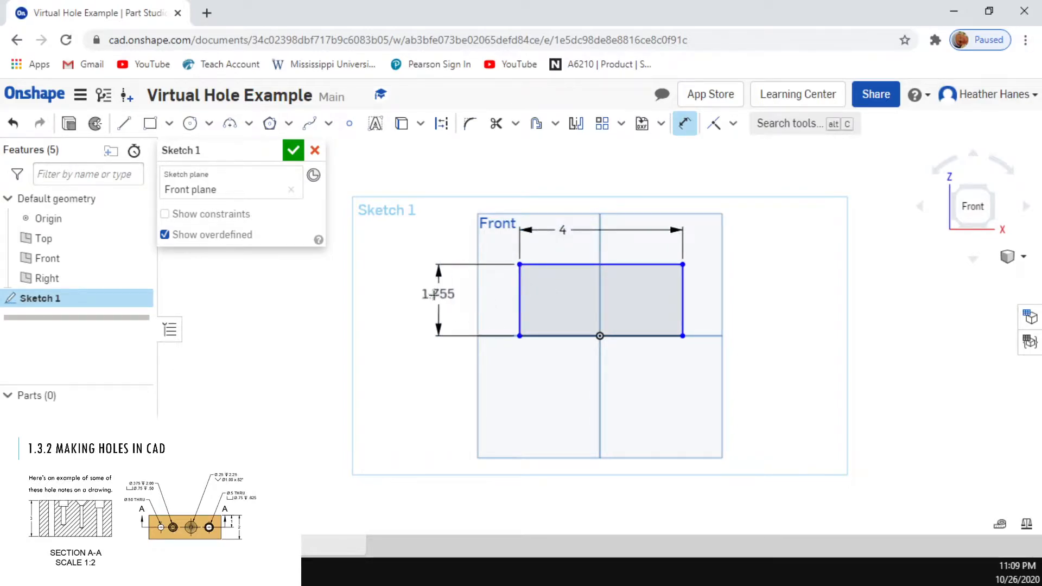
click(429, 296)
text(3)
key(Return)
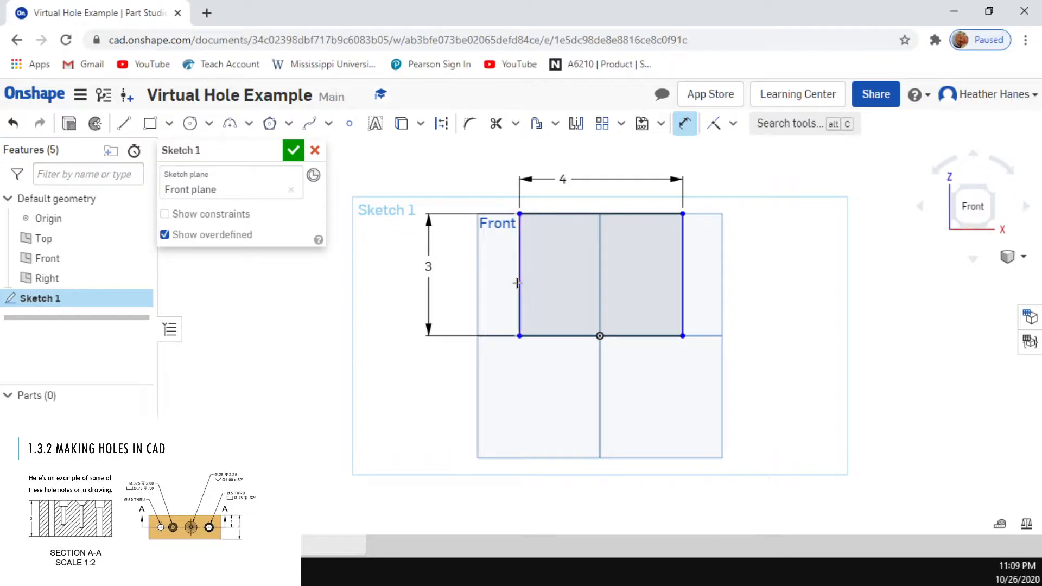
Step: Dimension the rectangle's left edge 2 in from the origin's vertical axis and finish the sketch
click(517, 283)
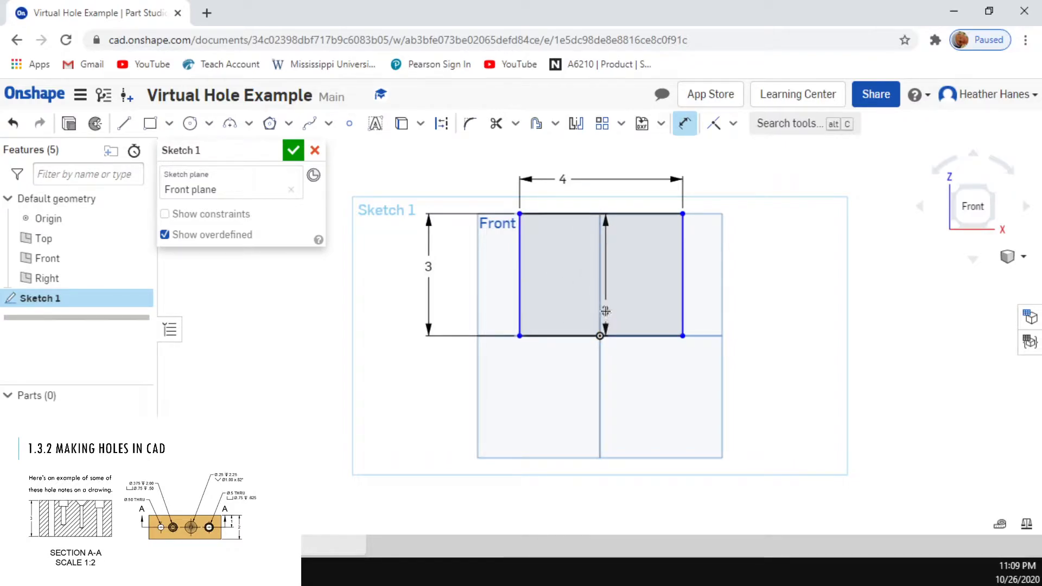
click(602, 309)
click(548, 403)
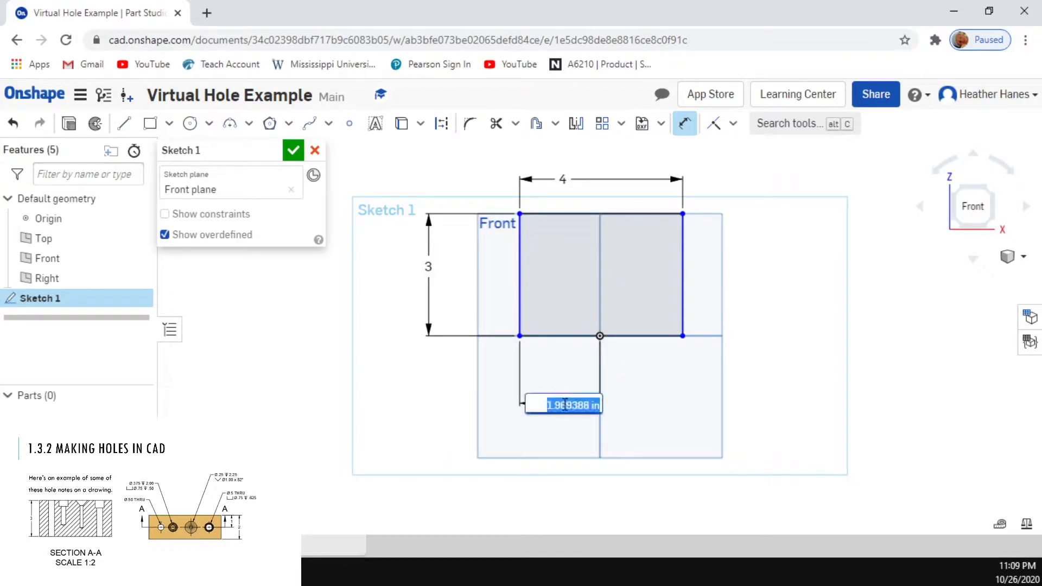
text(2)
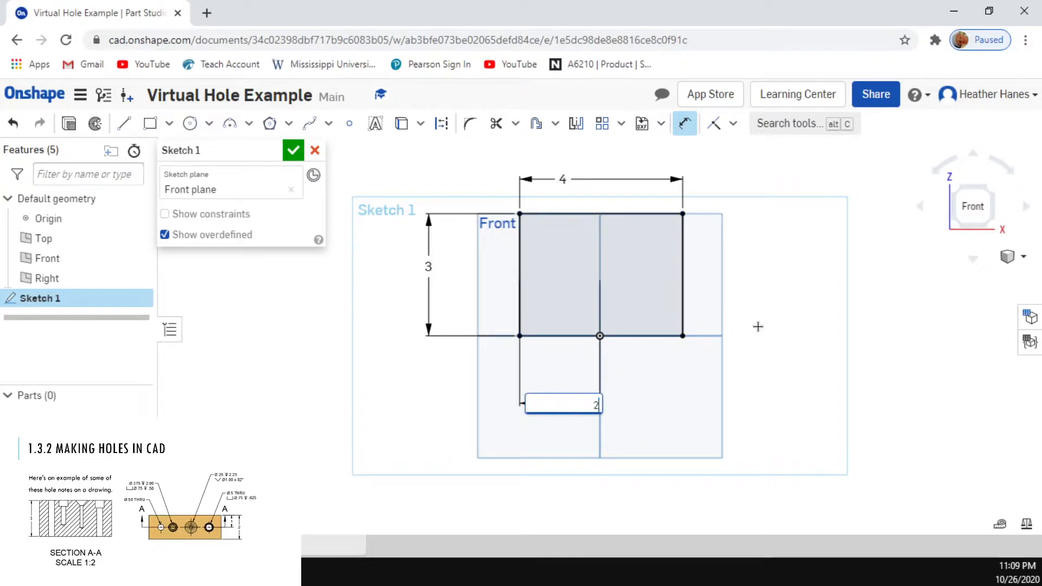
key(Return)
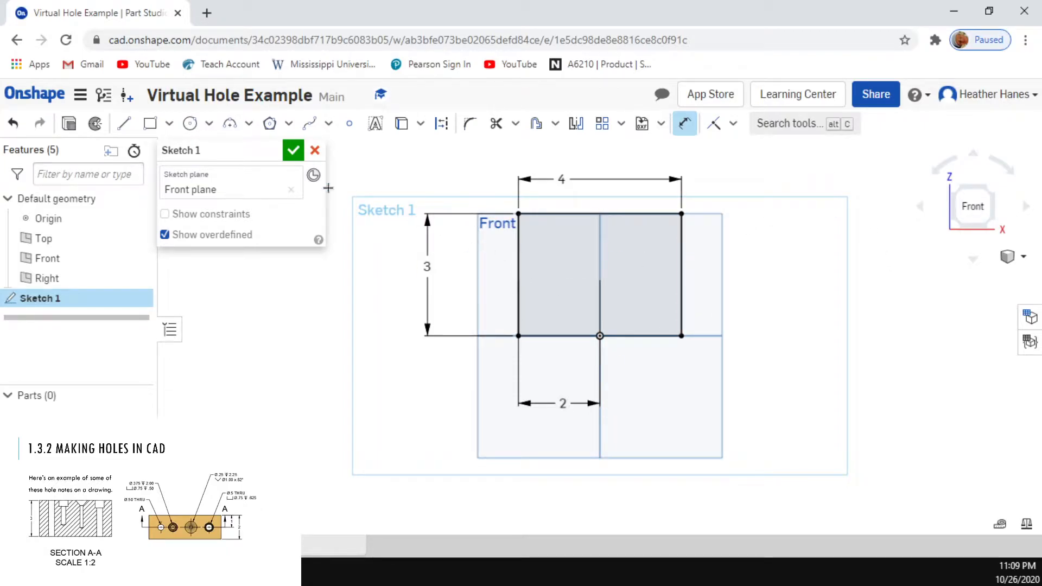
click(292, 150)
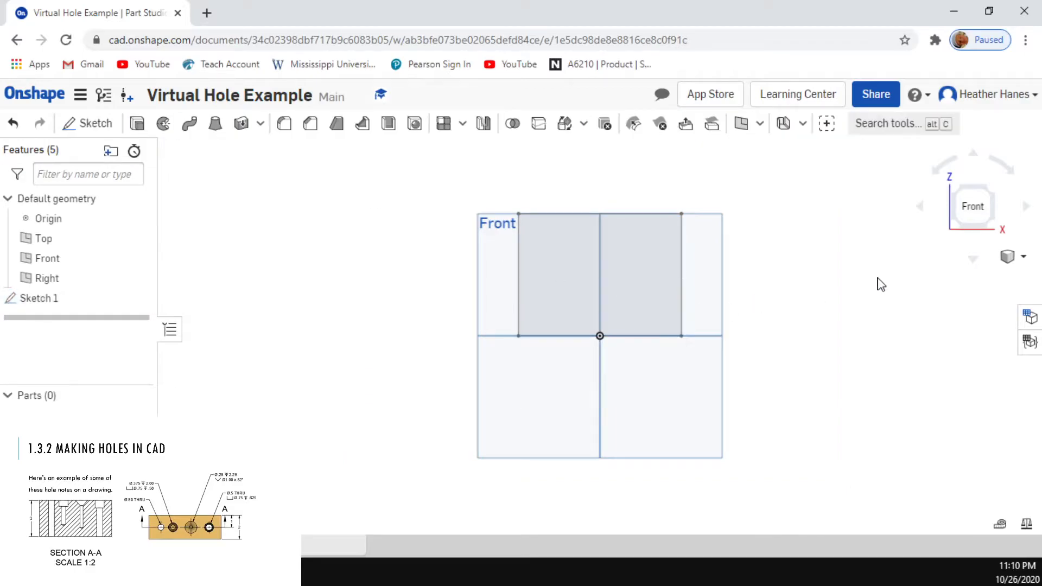
Step: Extrude the rectangle as a new solid with a 2 in depth, symmetric about the sketch plane
key(shift+7)
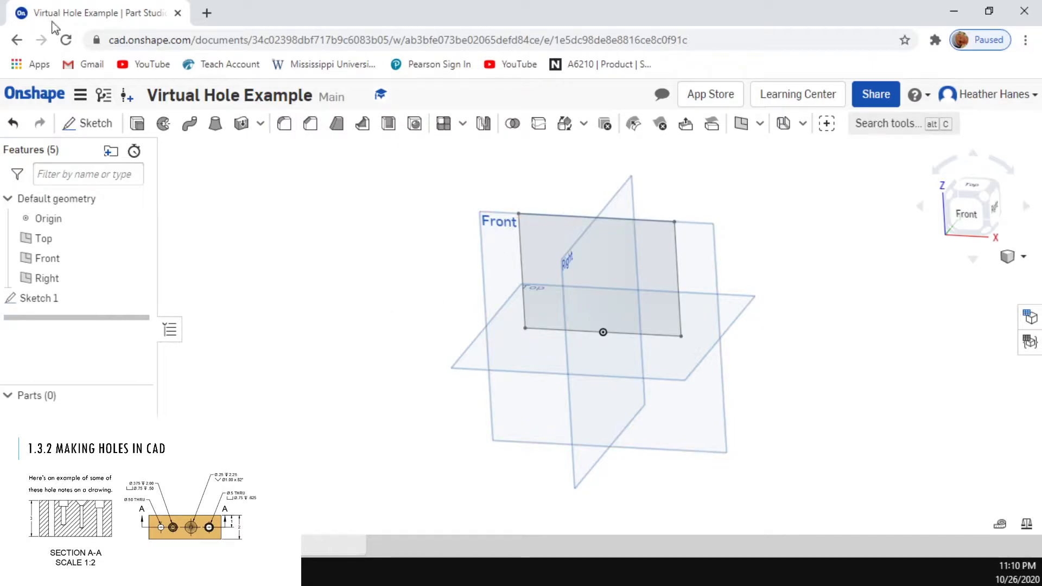
click(537, 232)
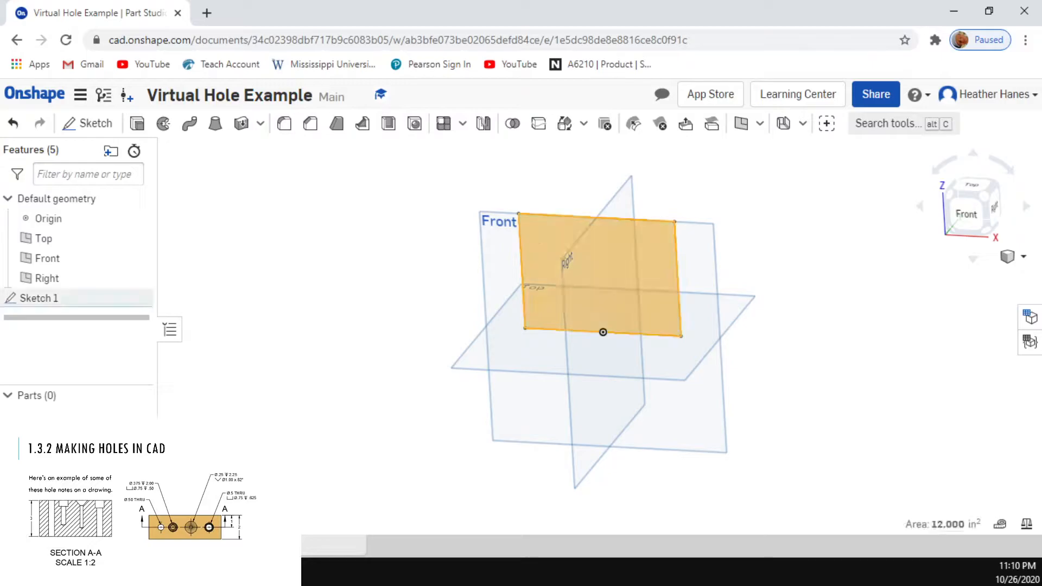
click(138, 123)
click(291, 277)
text(2)
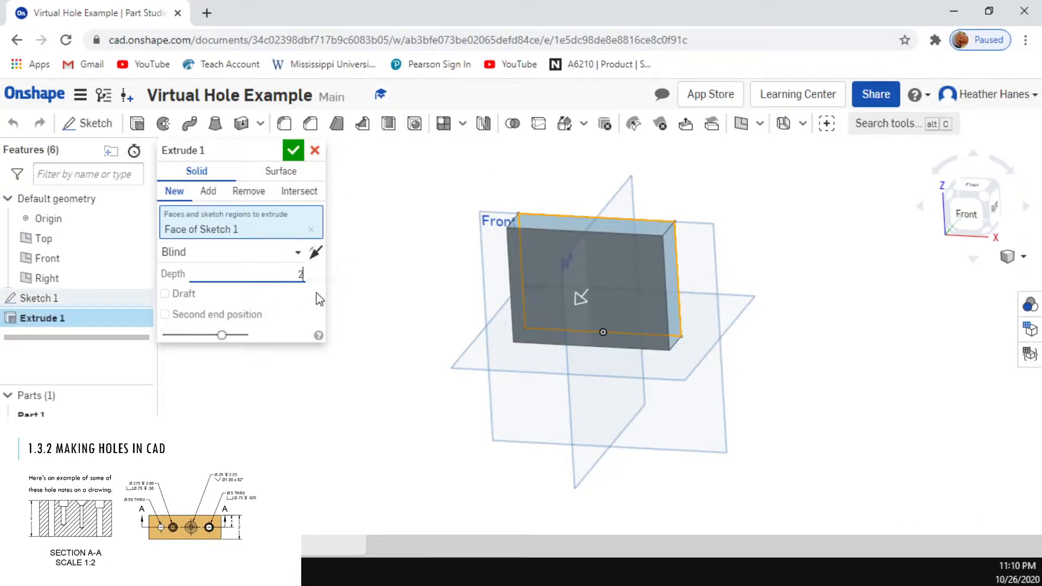
key(Return)
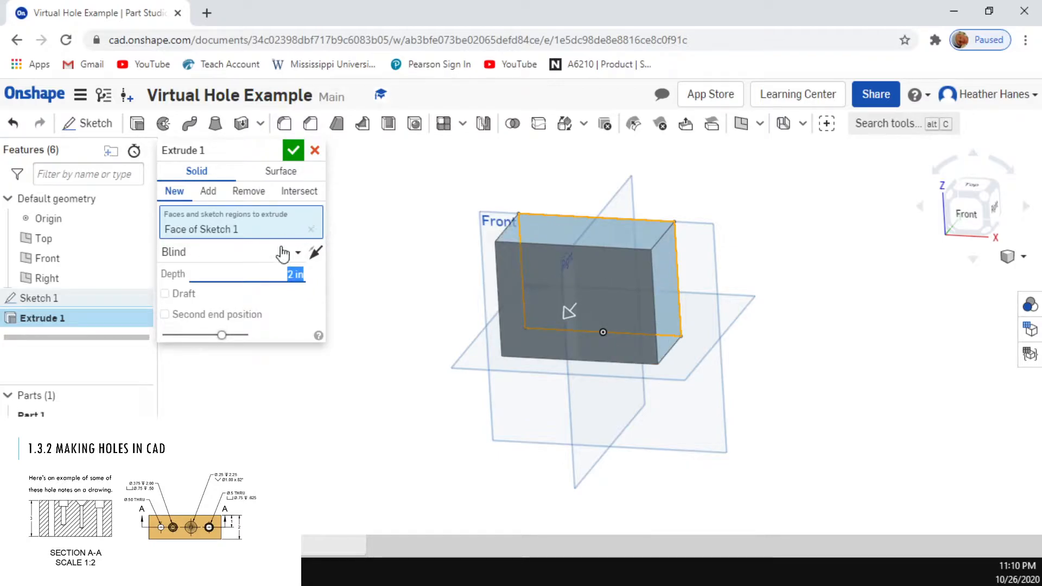
click(298, 253)
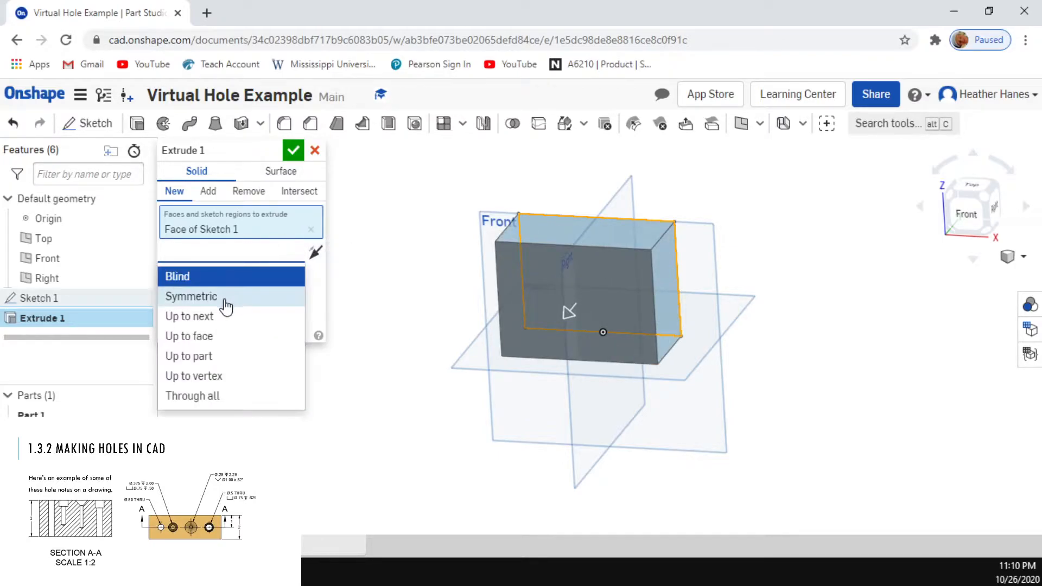
click(191, 297)
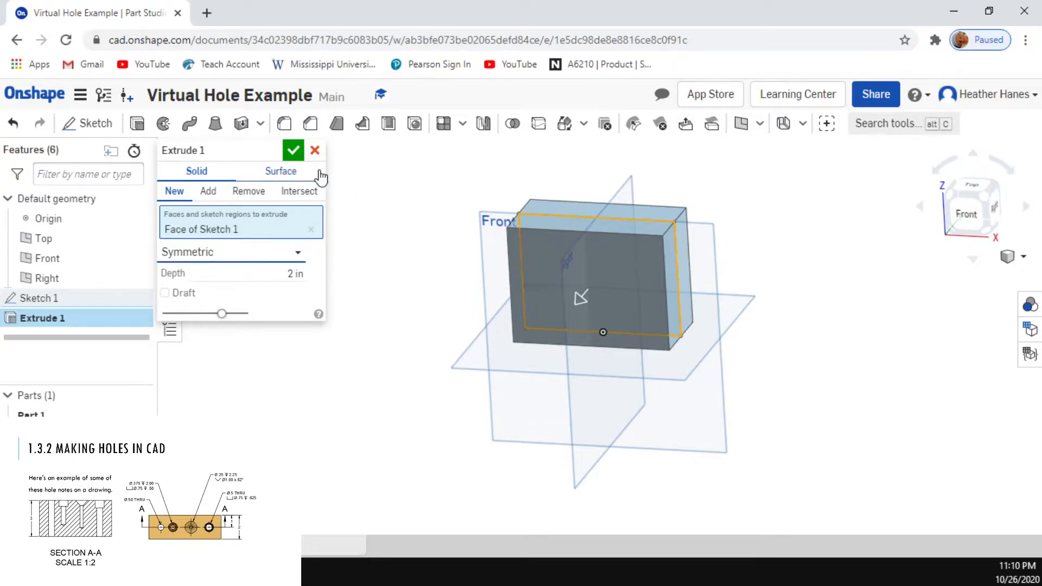
click(294, 150)
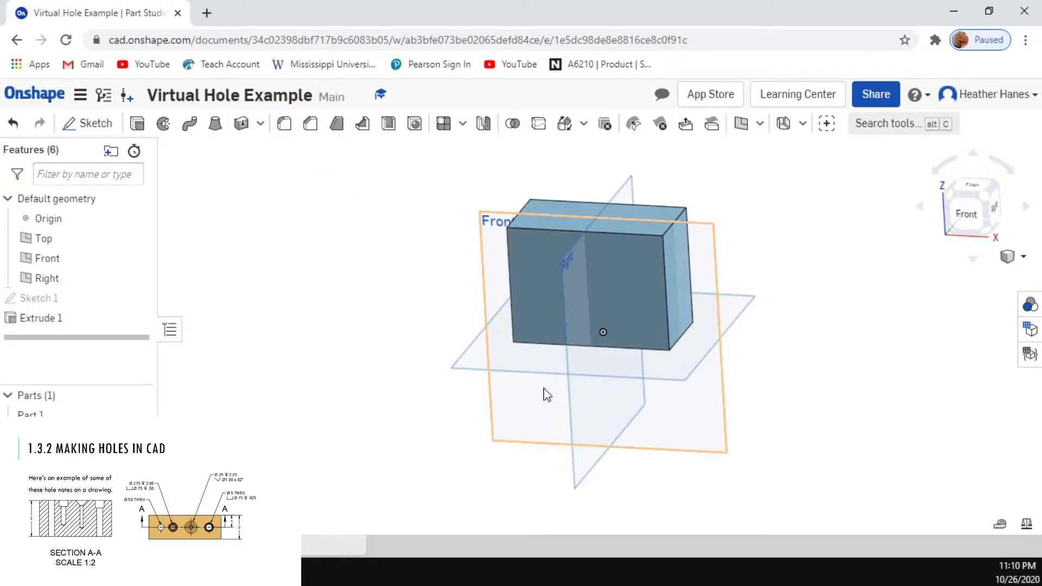
Step: Start a sketch on the block's top face and place four points along the horizontal centreline, two on each side of the origin
middle_drag(748, 233, 750, 273)
scroll(754, 279, down, 2)
scroll(772, 290, down, 2)
middle_drag(756, 294, 754, 219)
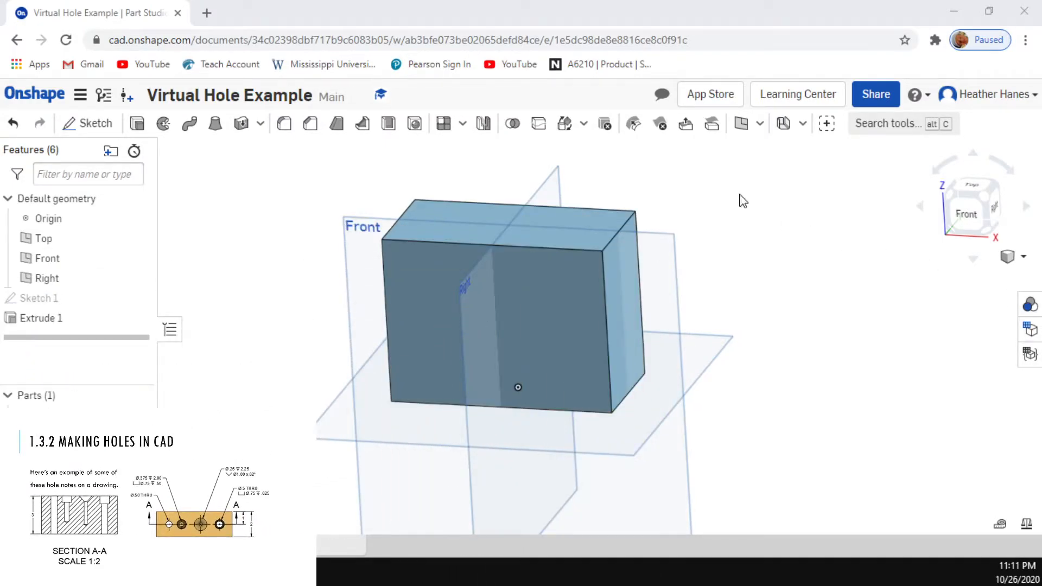
click(432, 217)
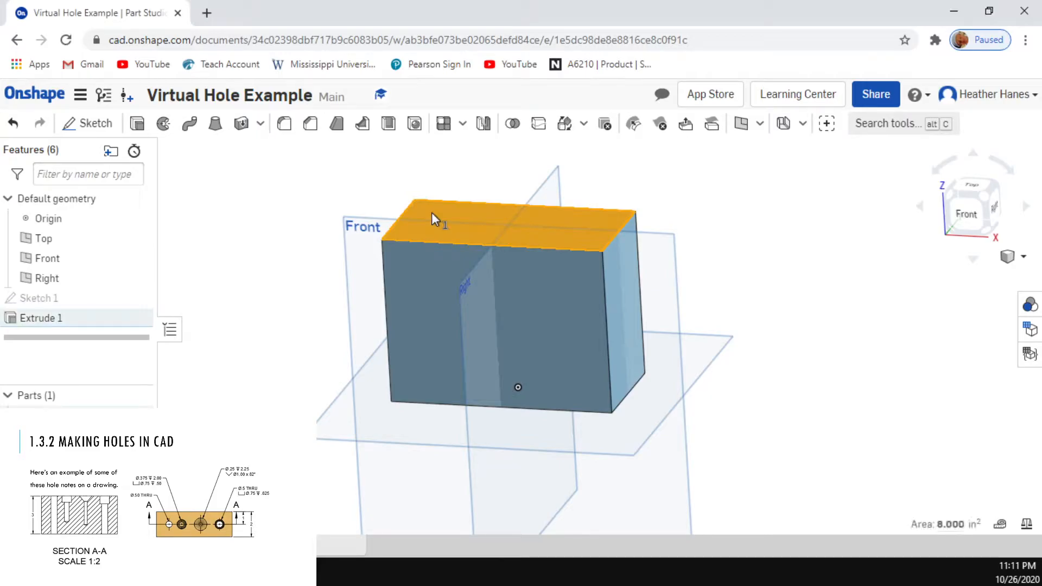
key(n)
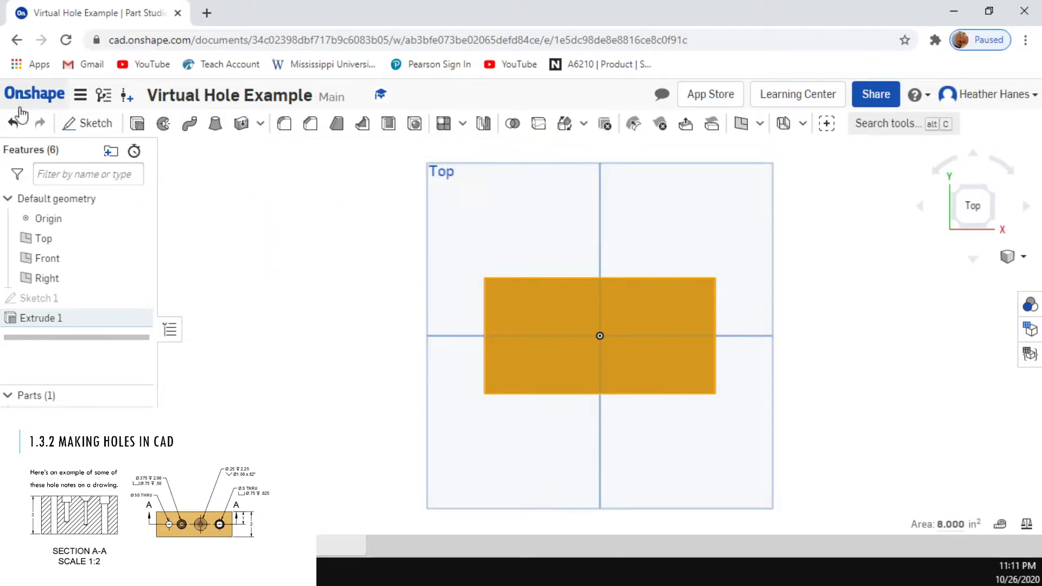
click(74, 127)
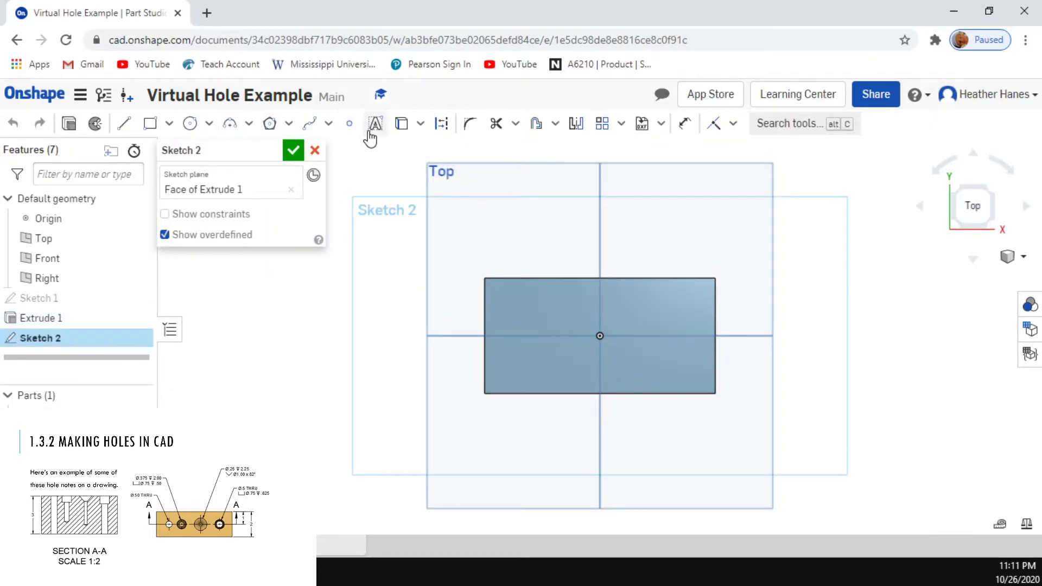
click(350, 126)
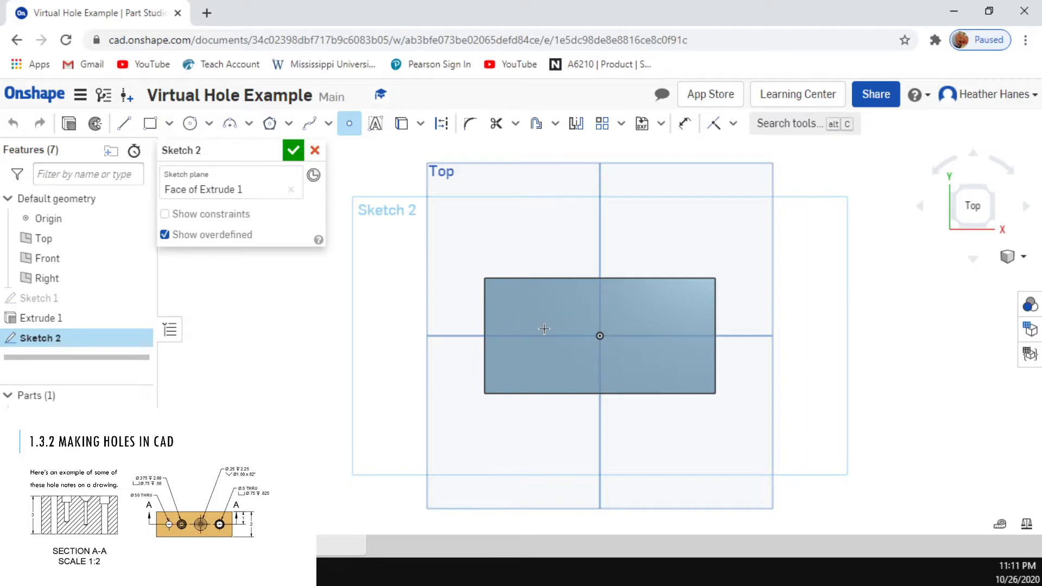
click(512, 336)
click(556, 336)
click(649, 336)
click(691, 336)
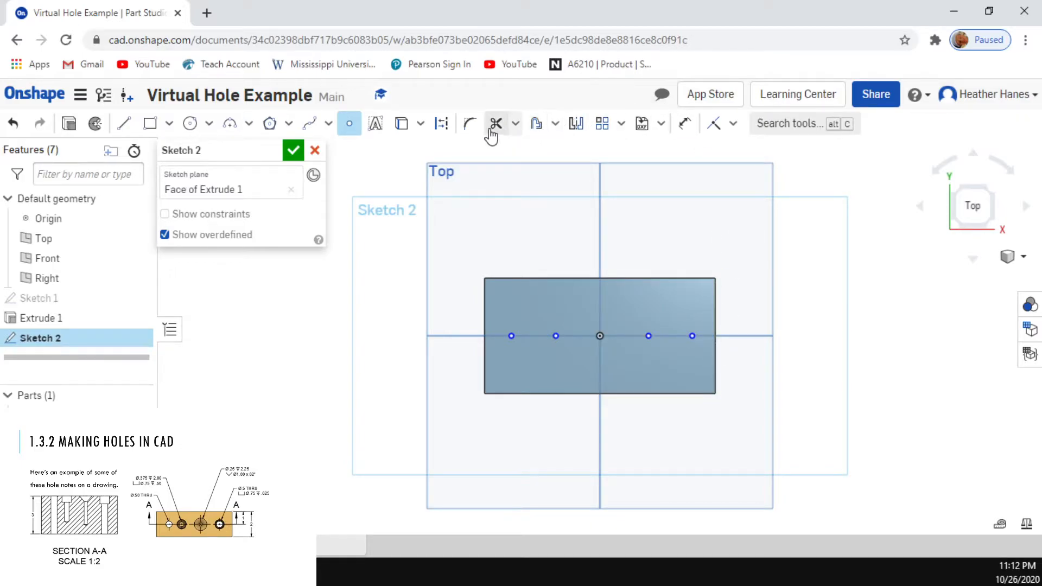
Step: Dimension the leftmost point 0.8 in from the block's left edge
click(685, 123)
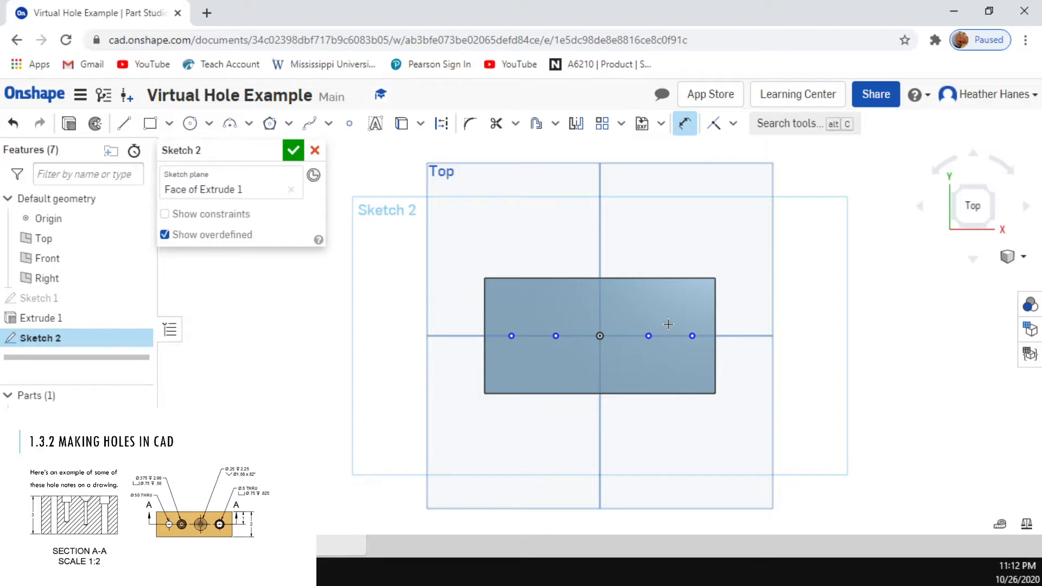
click(511, 336)
click(484, 316)
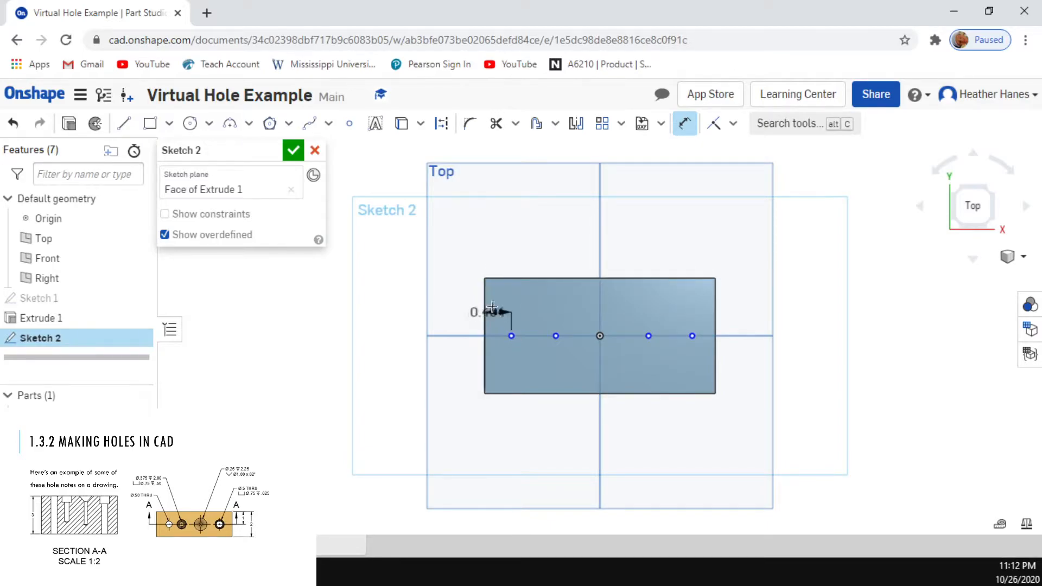
click(502, 225)
key(BackSpace)
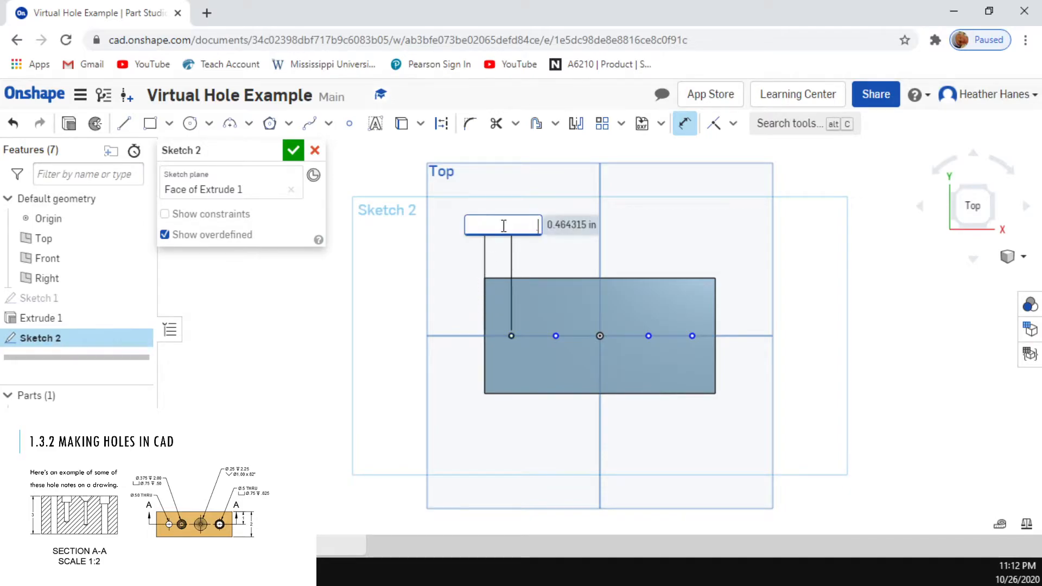
text(.8)
key(Return)
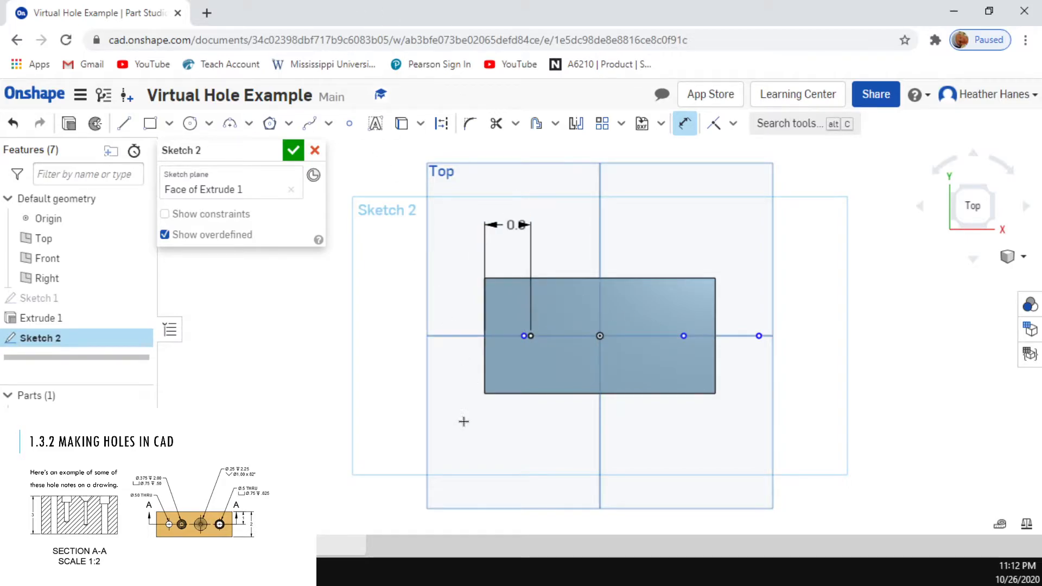
Step: Move the second point along the centreline towards the origin and dimension it 0.8 in from the leftmost point
click(683, 129)
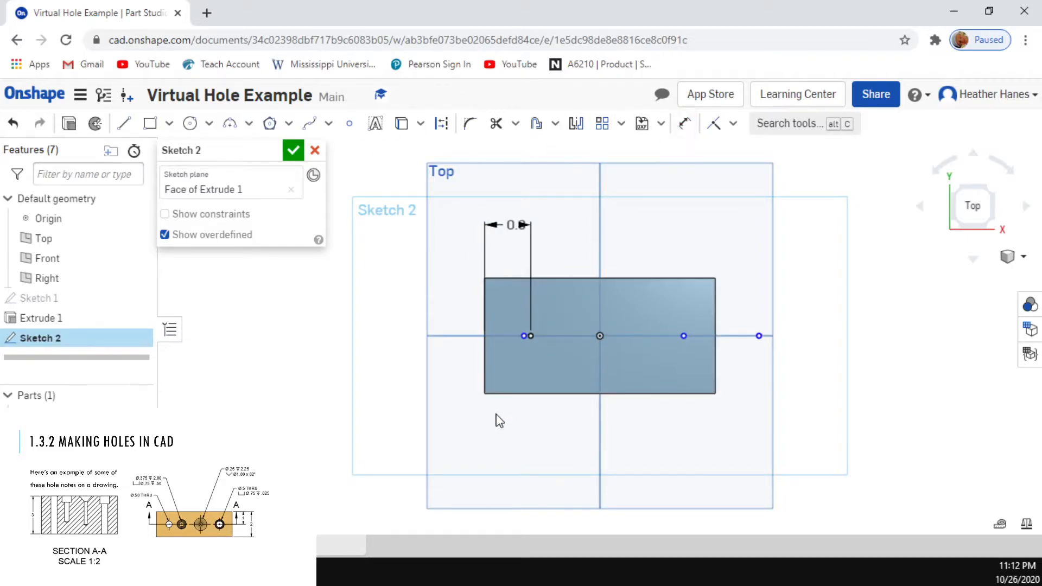
drag(522, 335, 568, 332)
click(694, 125)
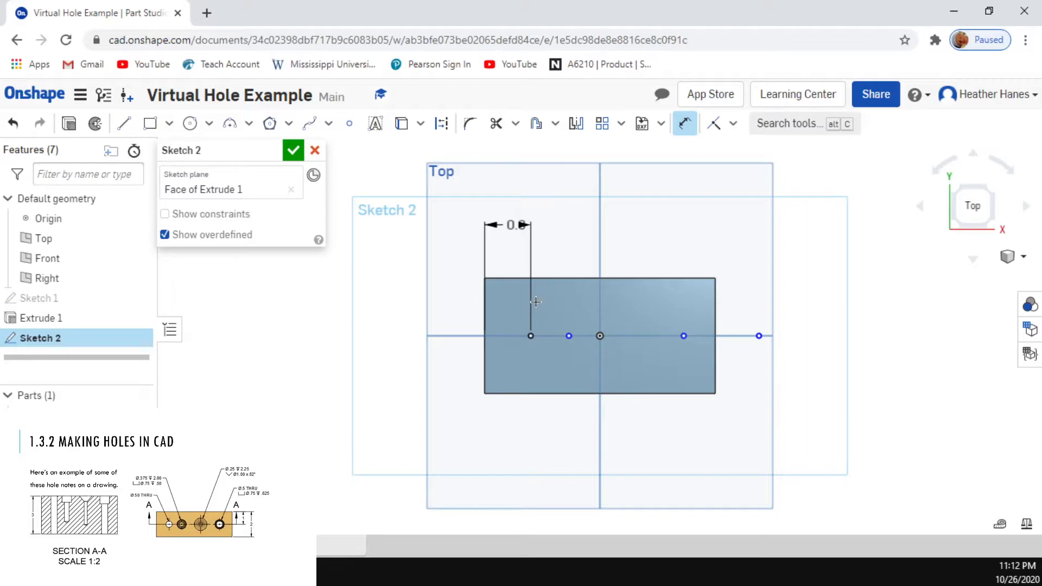
click(530, 336)
click(569, 335)
click(556, 224)
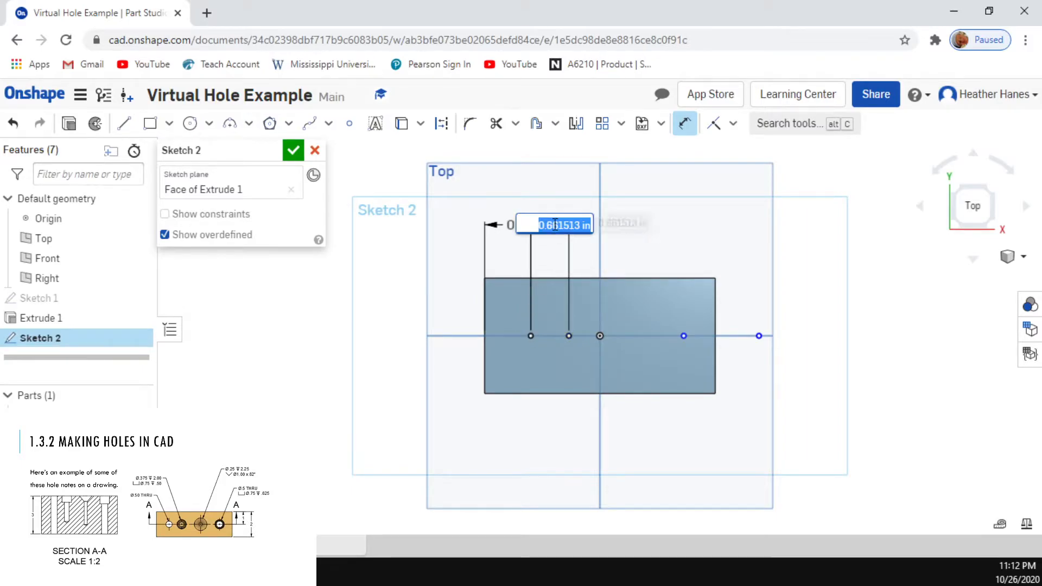
text(.8)
key(Return)
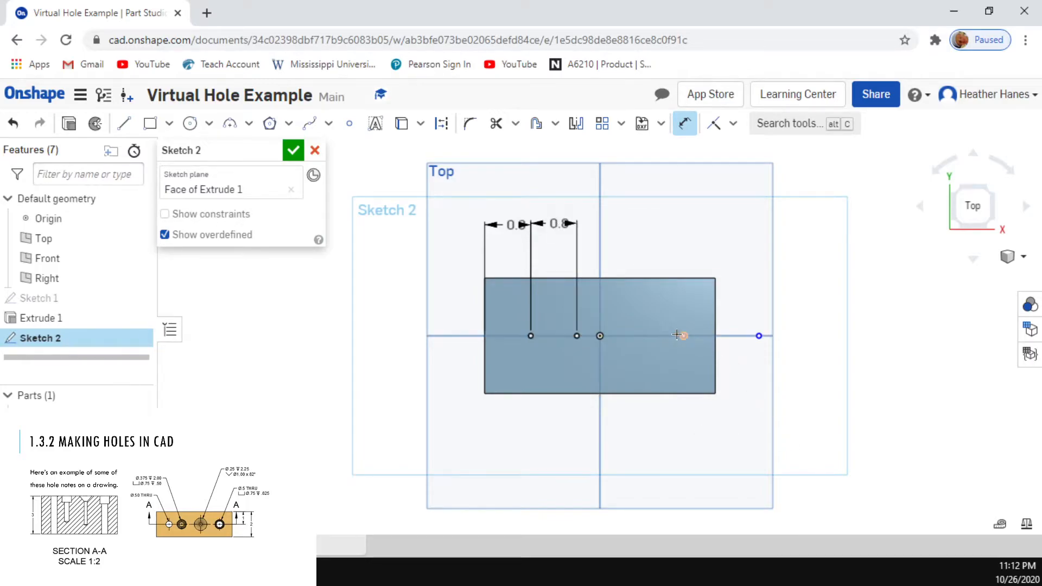
Step: Dimension the third point 0.8 in from the second point along the centreline
click(574, 338)
click(684, 336)
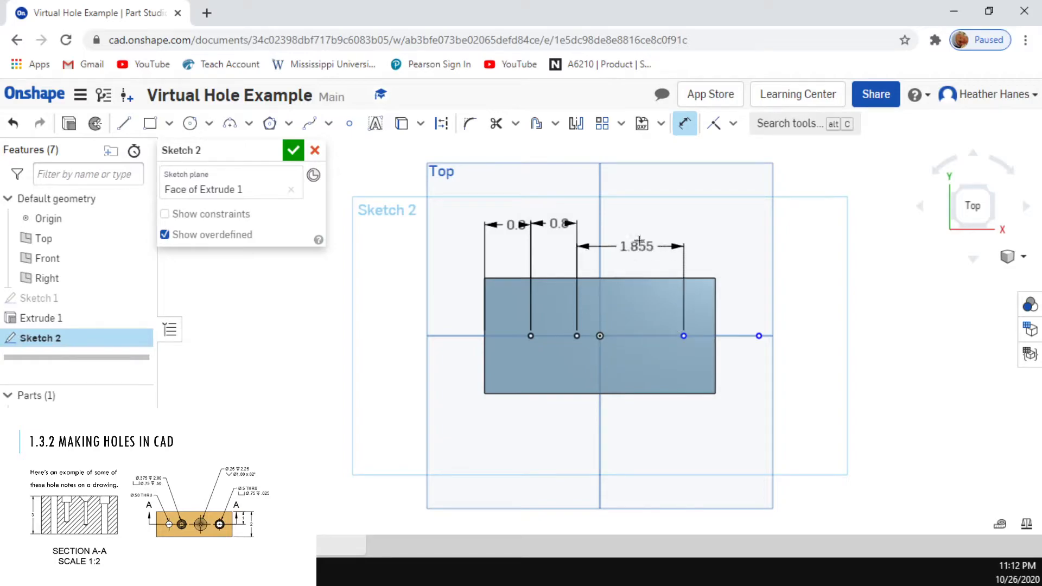
click(641, 230)
text(.8)
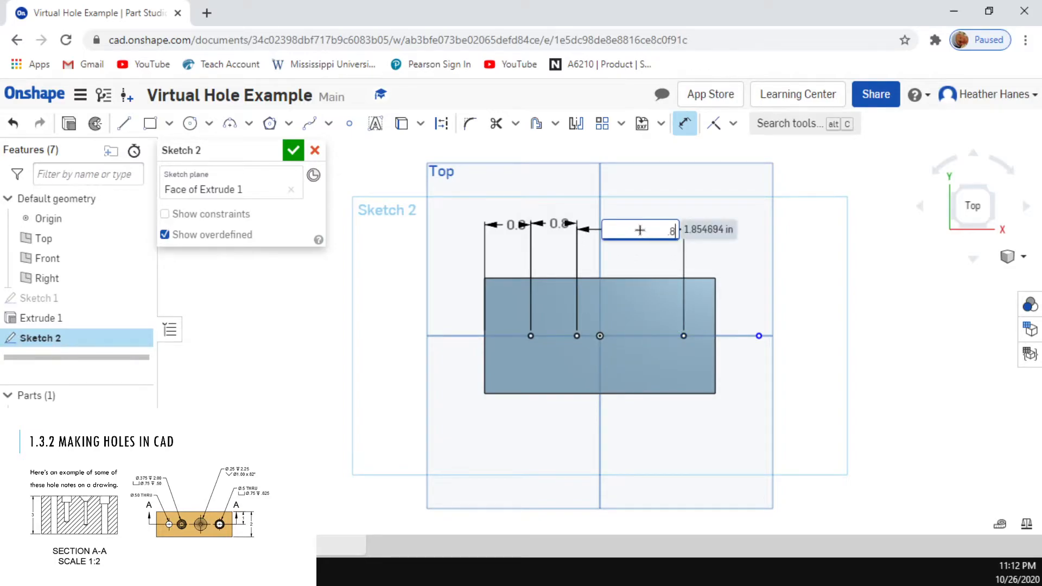
key(Return)
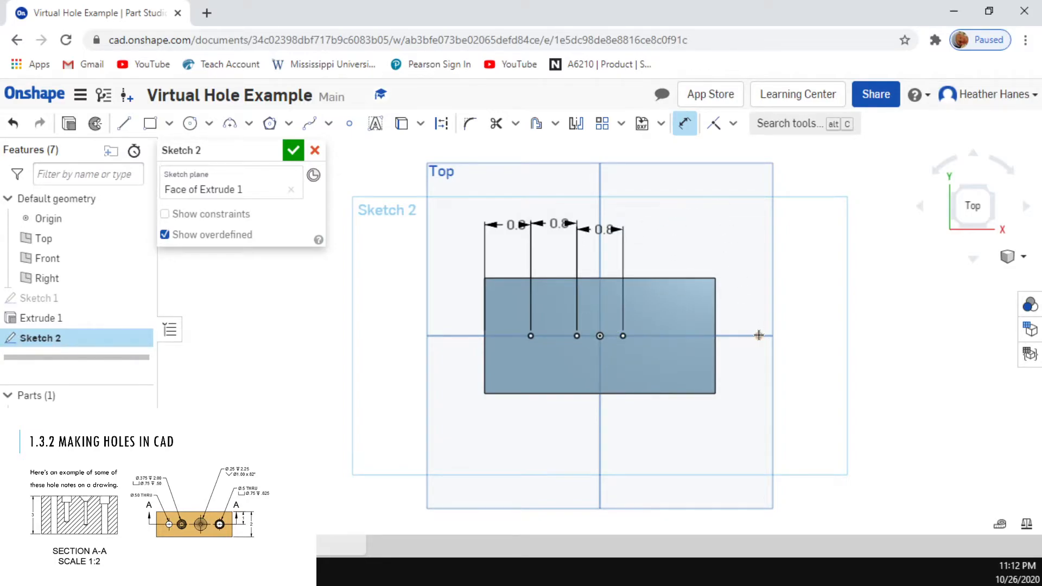
Step: Dimension the fourth point 0.8 in from the third point and finish the sketch
click(623, 335)
click(759, 336)
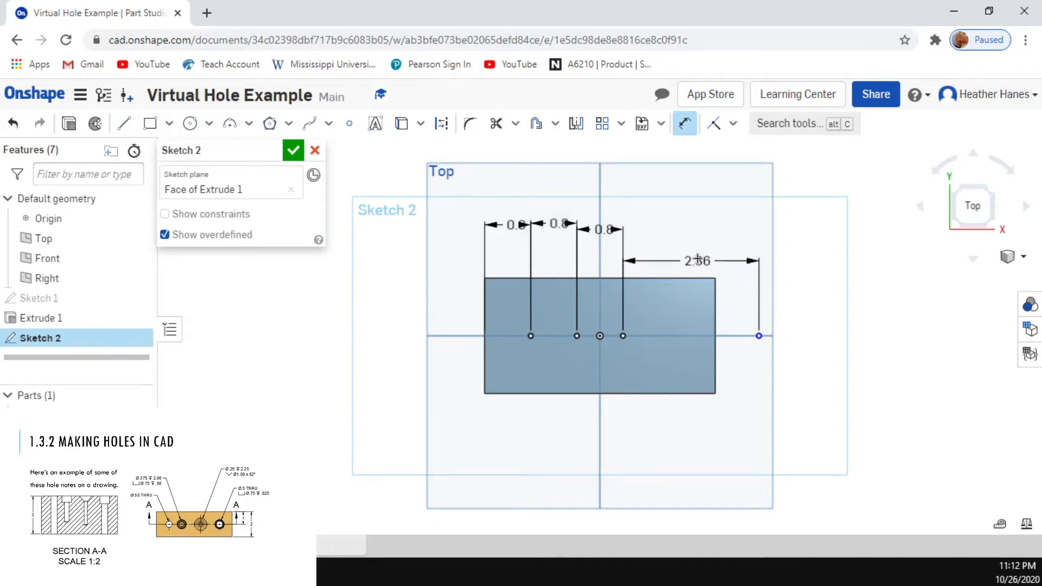
click(682, 225)
text(.8)
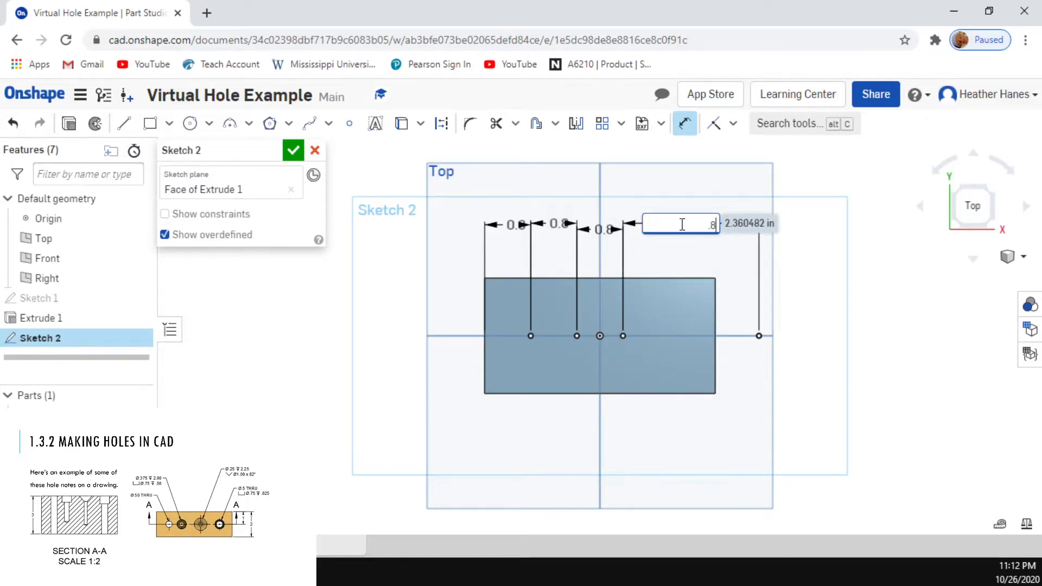
key(Return)
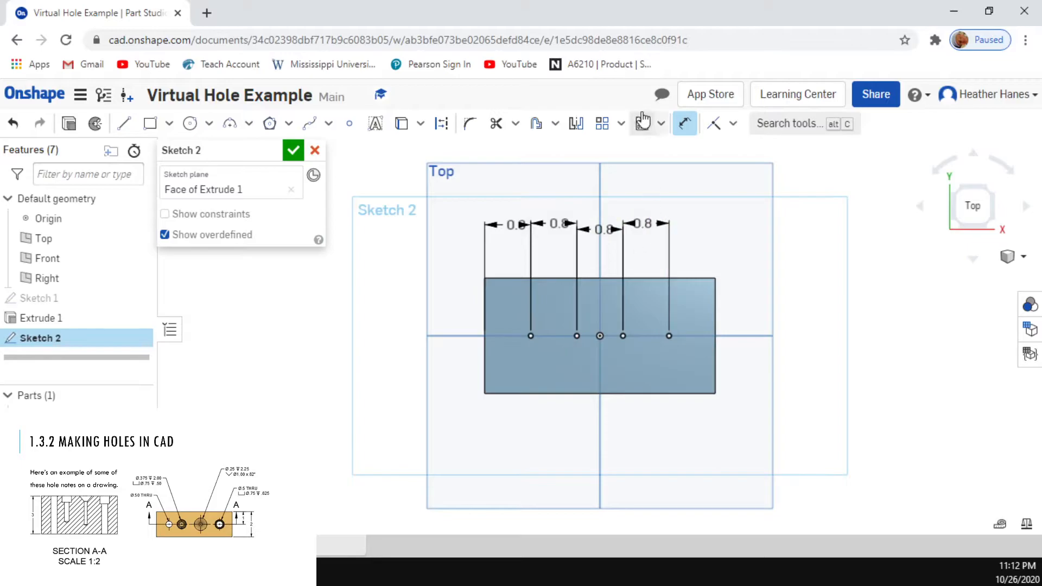
click(293, 151)
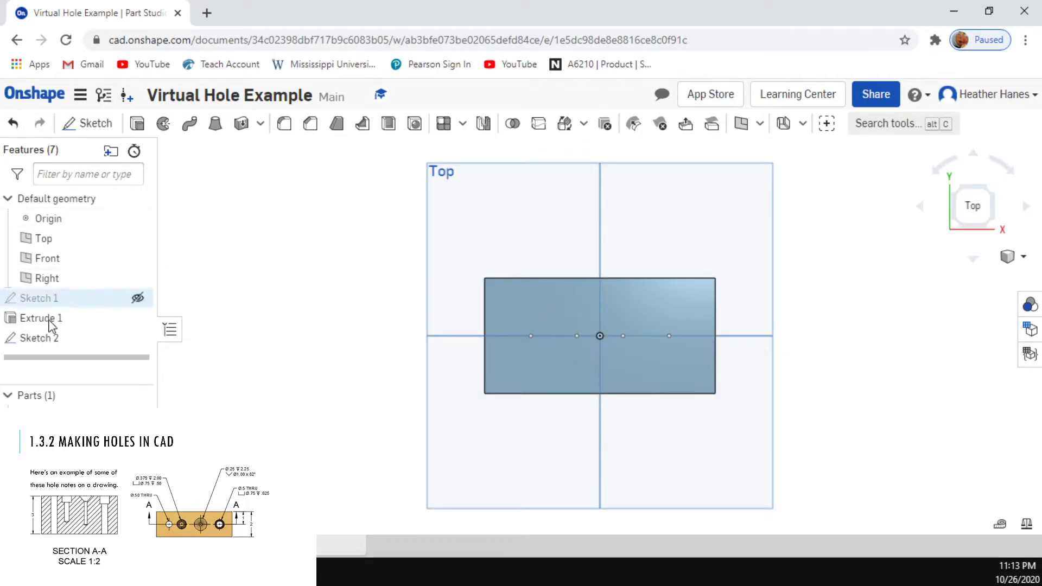
Step: Hide Sketch 2 and show it again
click(138, 337)
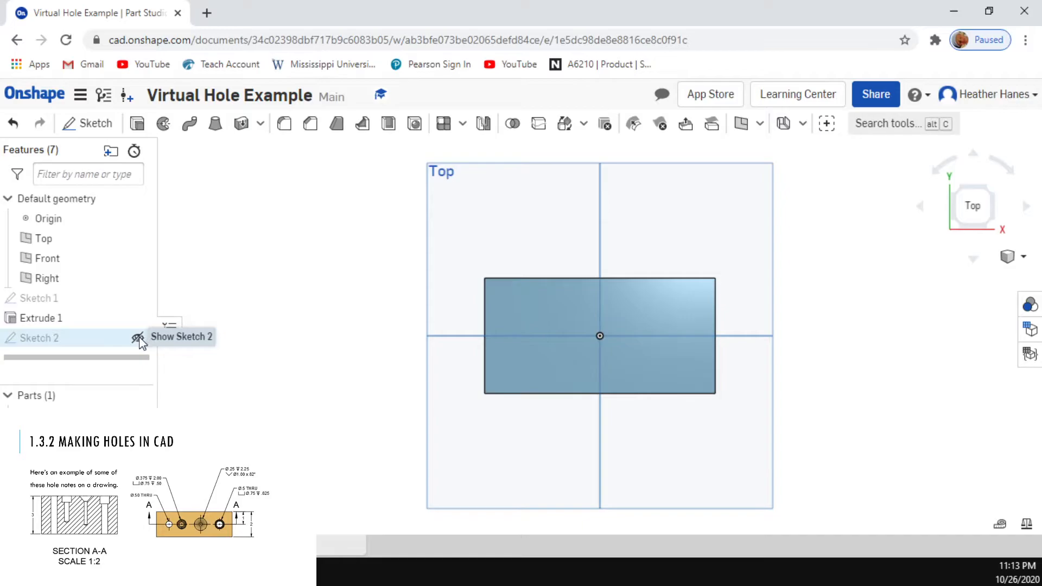
click(138, 337)
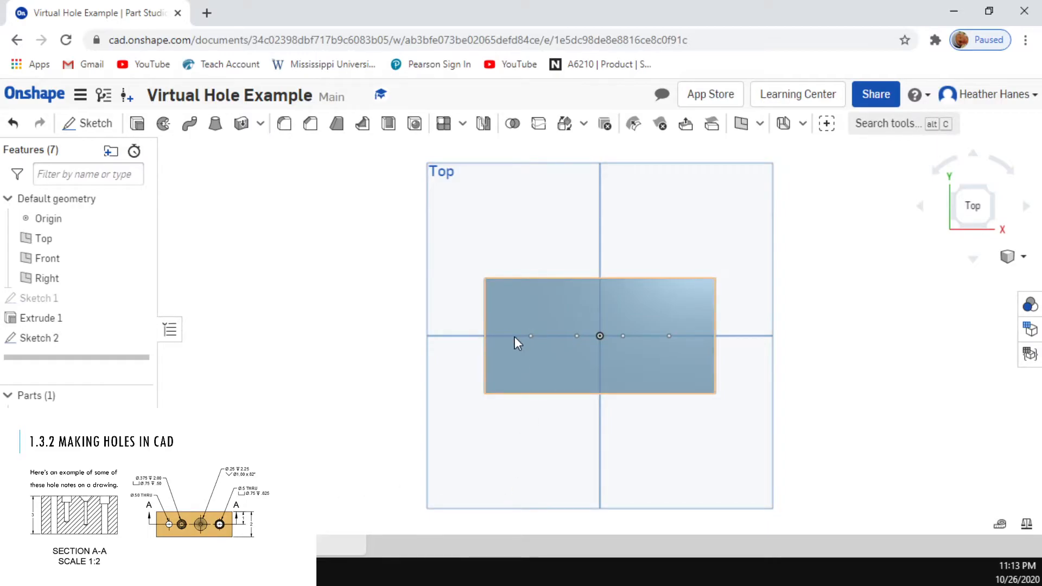
Step: Start a Hole feature with the Simple style and Through termination
click(414, 126)
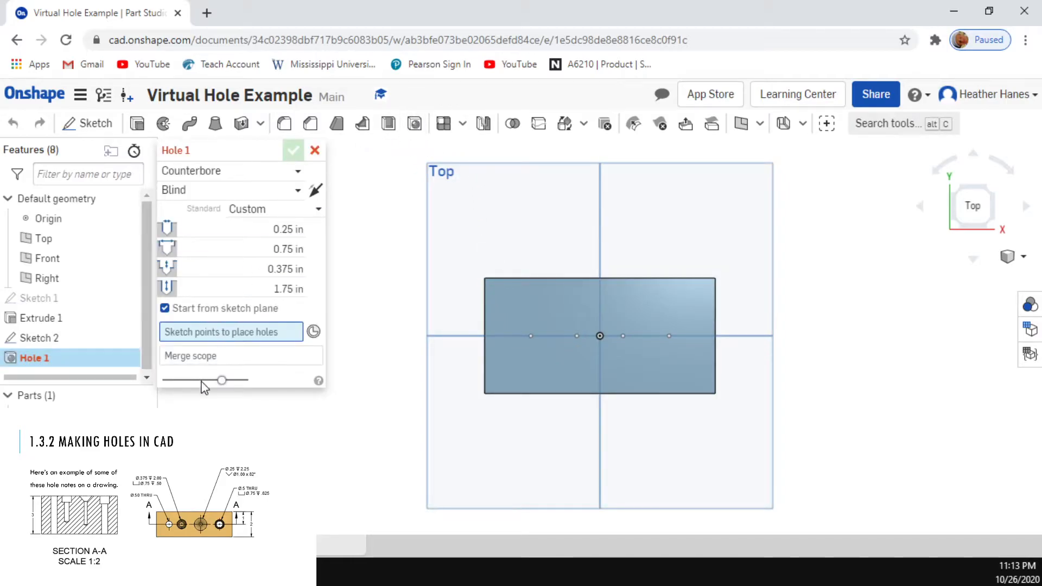
click(290, 173)
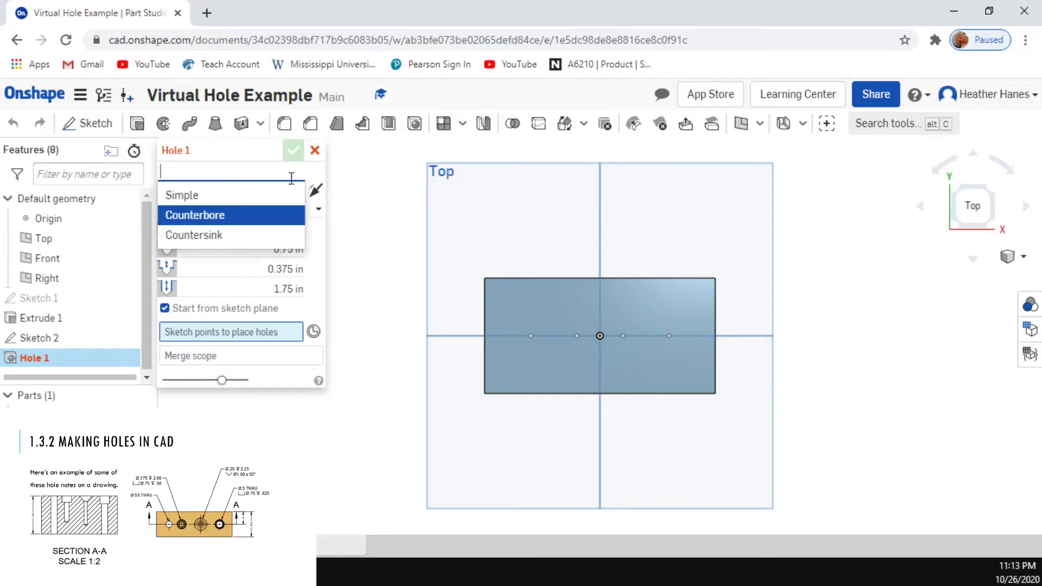
click(267, 198)
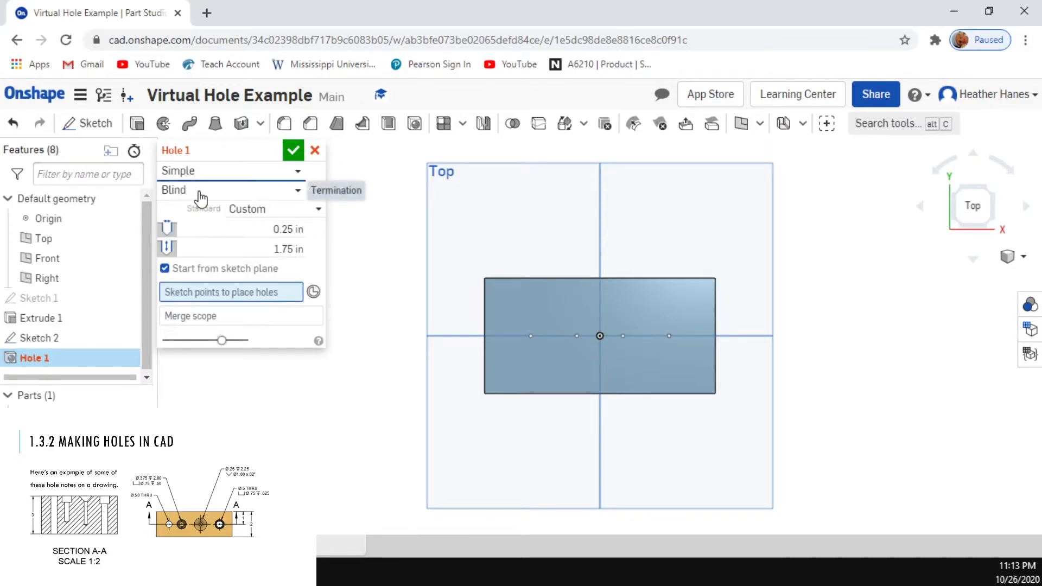
click(293, 202)
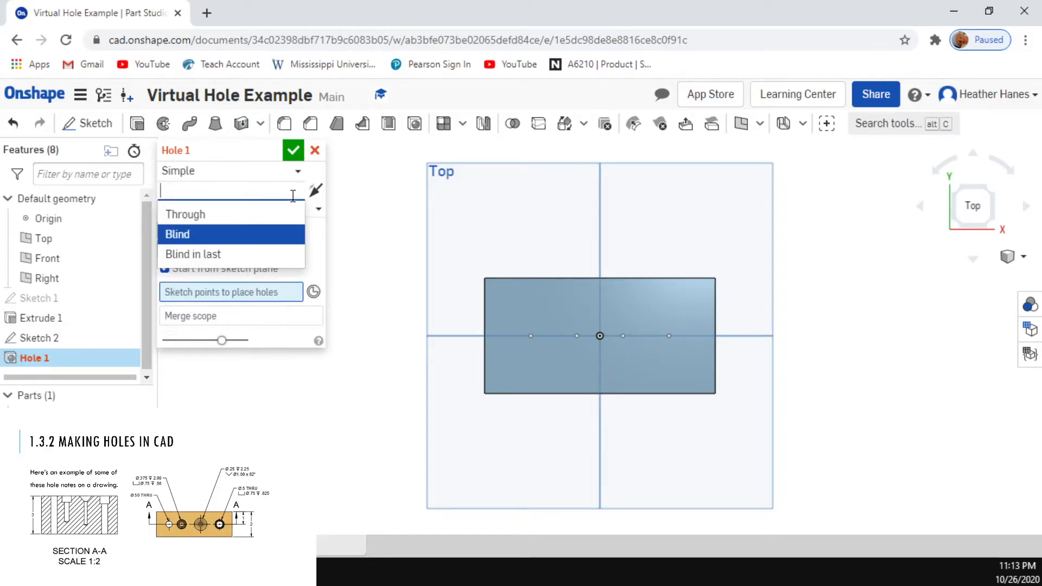
click(263, 218)
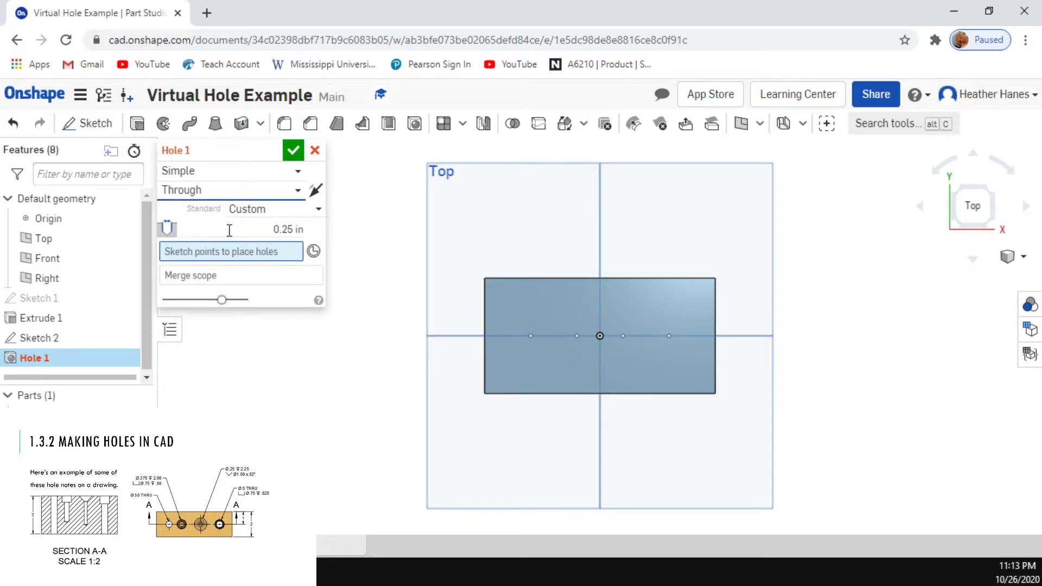
click(289, 171)
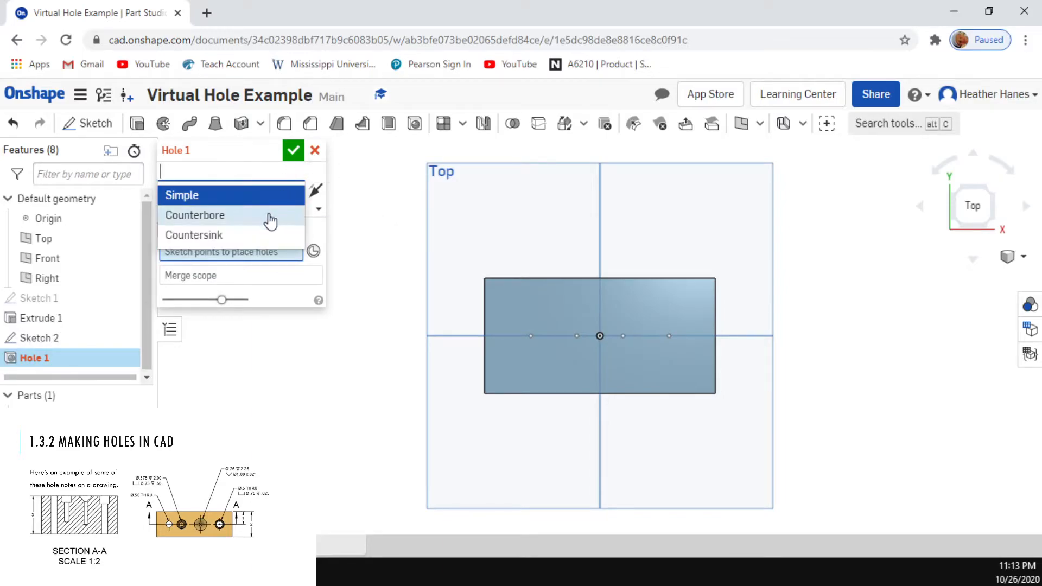
click(266, 215)
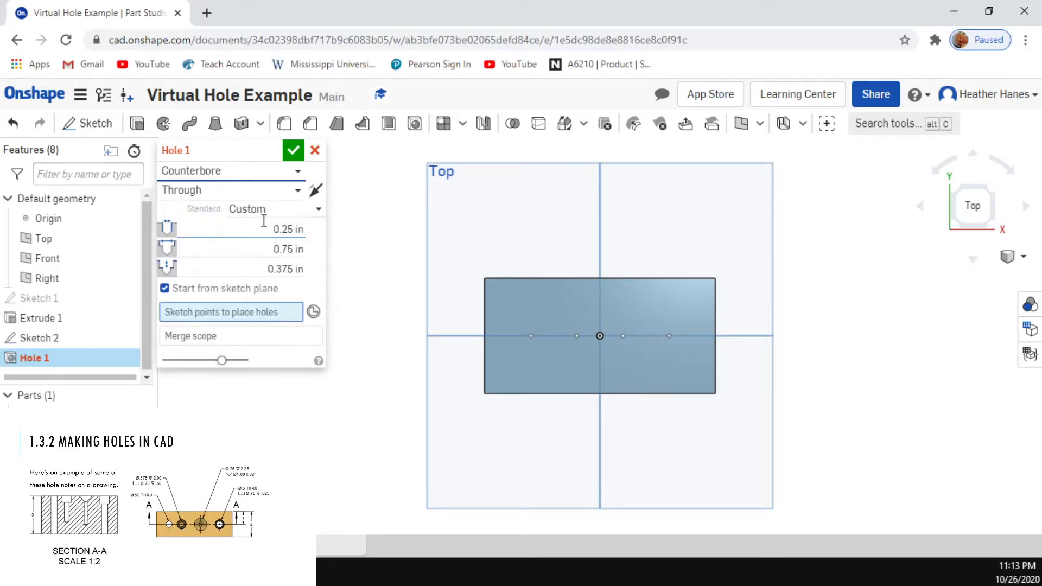
click(288, 191)
click(250, 234)
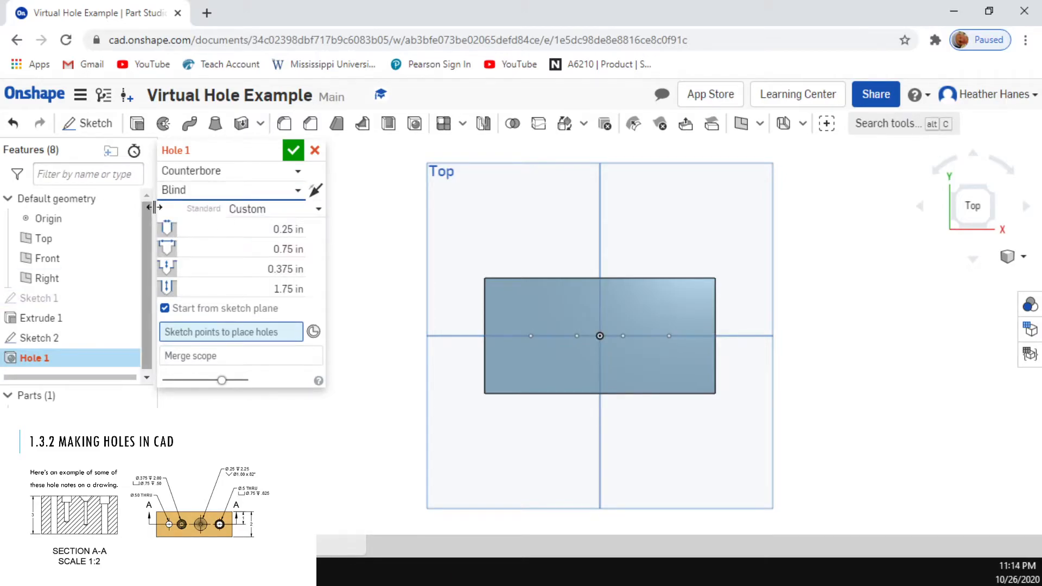
click(266, 171)
click(272, 196)
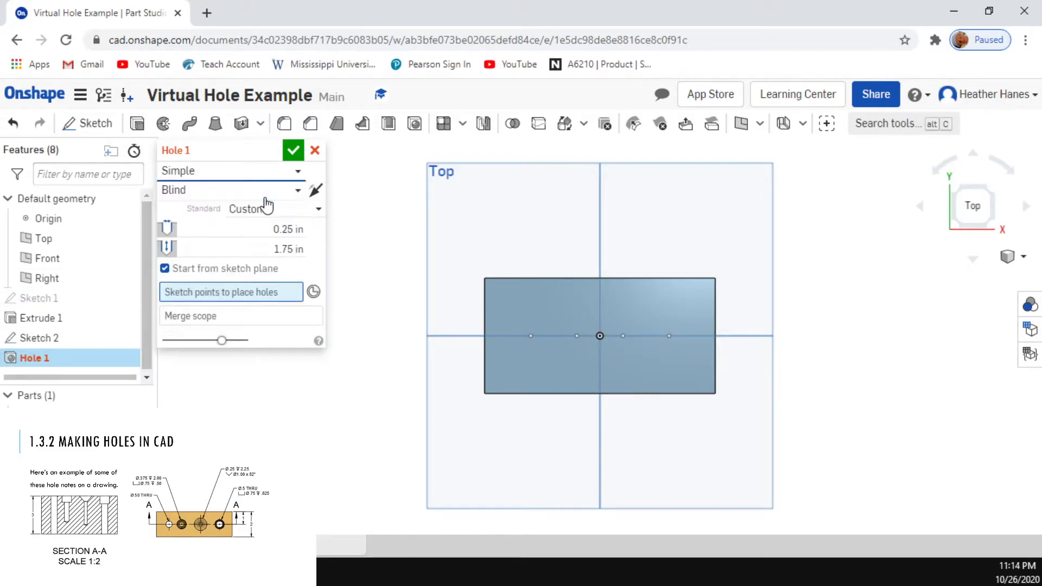
click(268, 190)
click(265, 214)
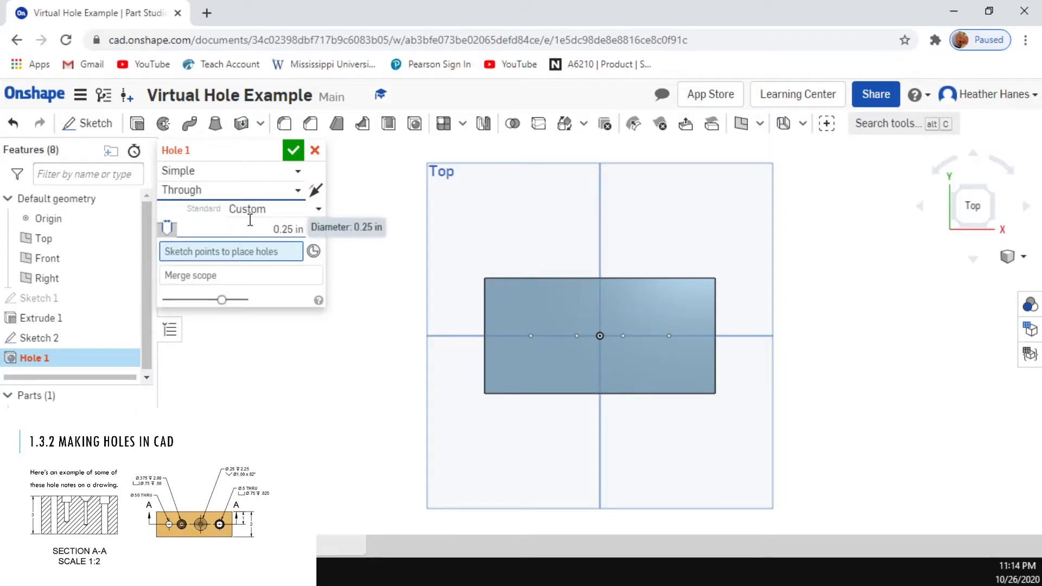
Step: Set the hole diameter to 0.5 in, place the hole at the leftmost sketch point and accept the feature
click(271, 225)
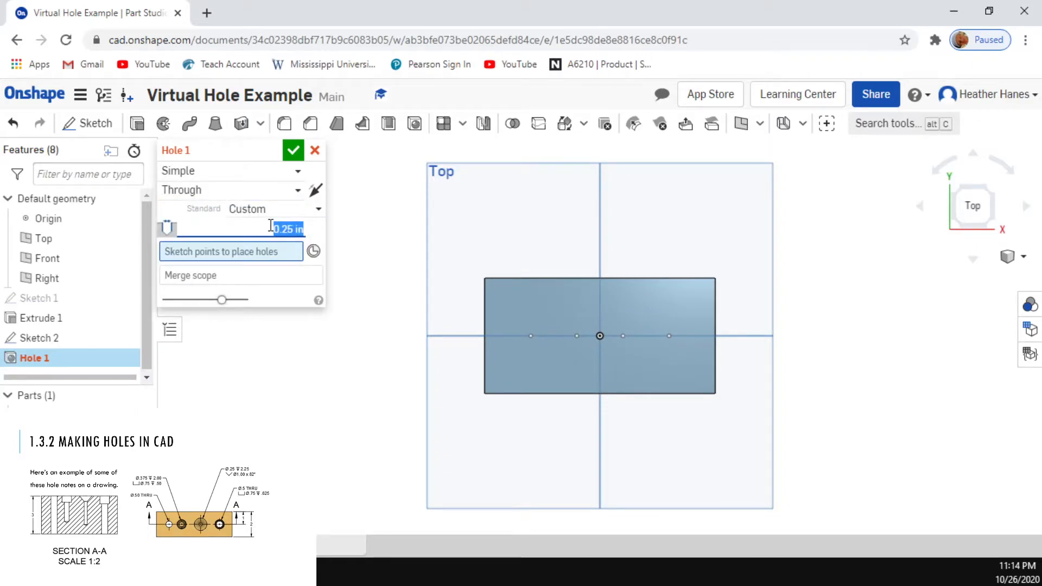
key(BackSpace)
text(.5)
key(Return)
click(528, 337)
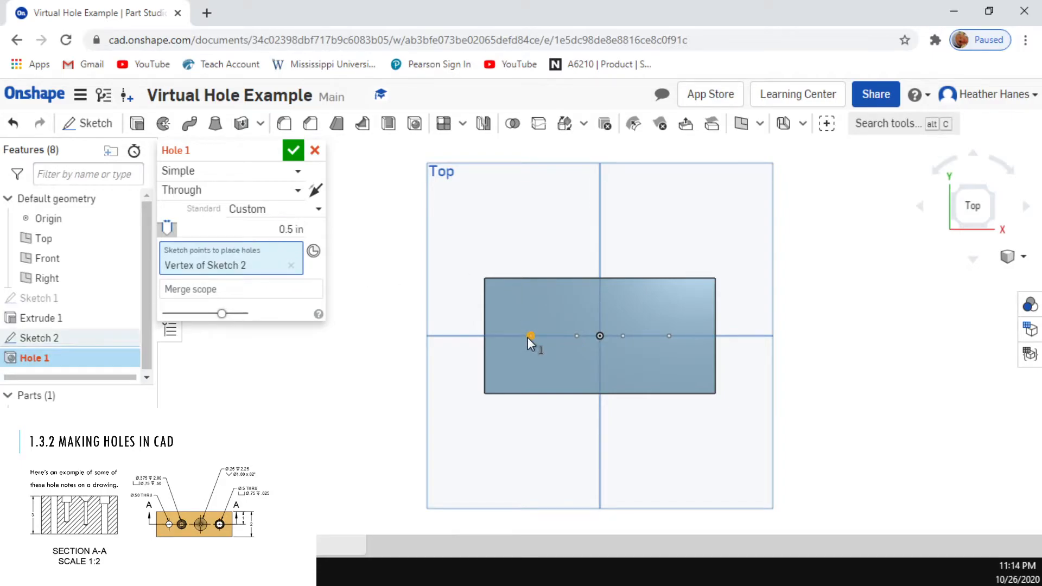
click(293, 151)
Step: Orbit to inspect the through hole, hiding the hole-centre points of Sketch 2 and showing them again
right_drag(616, 435, 593, 443)
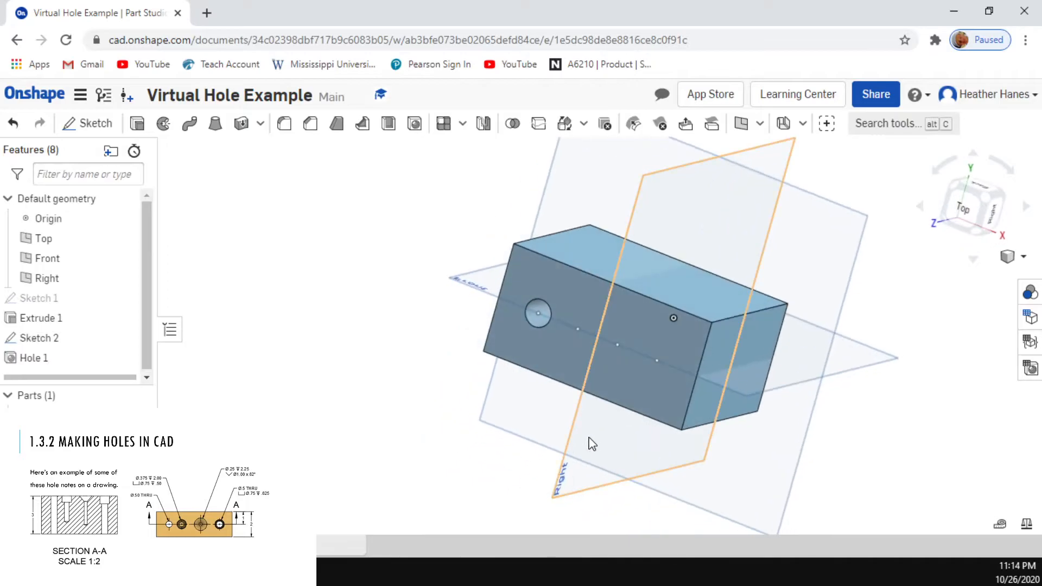
click(126, 340)
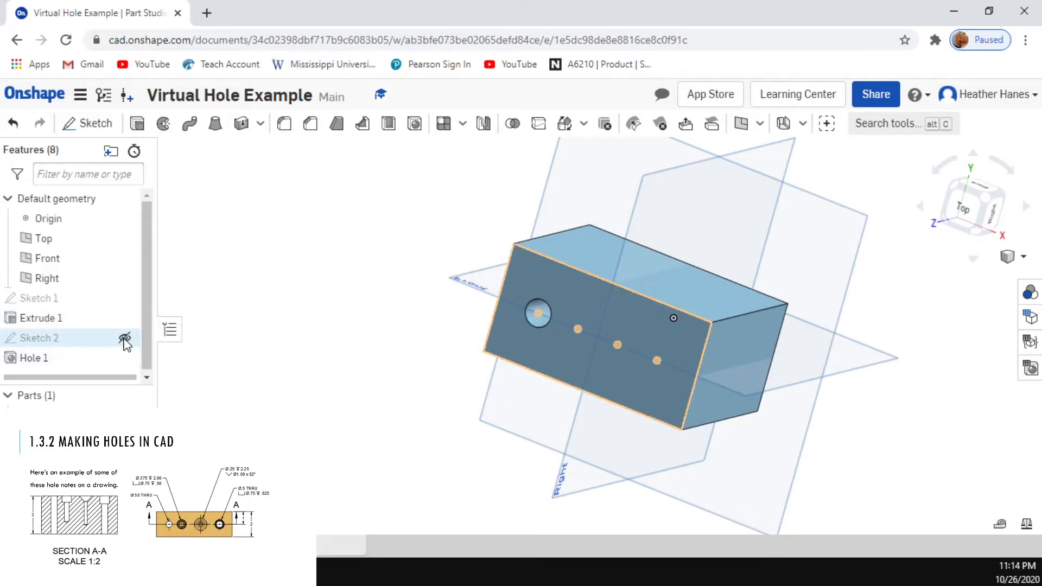
click(124, 339)
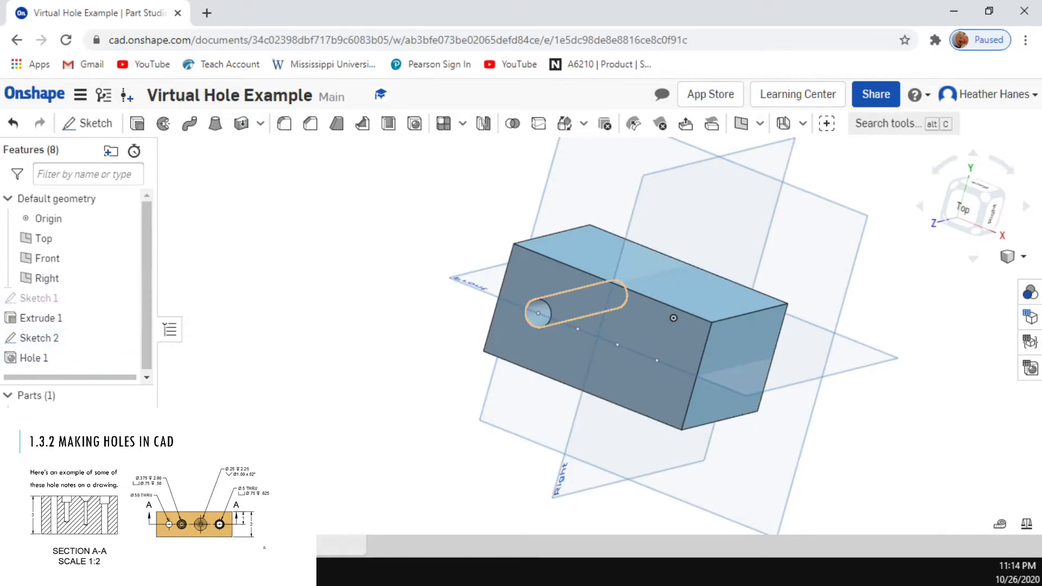
Step: Start a second Hole feature at the second sketch point from the left and set its style to Counterbore
mouse_move(346, 403)
right_down()
mouse_move(374, 381)
mouse_move(357, 395)
right_up()
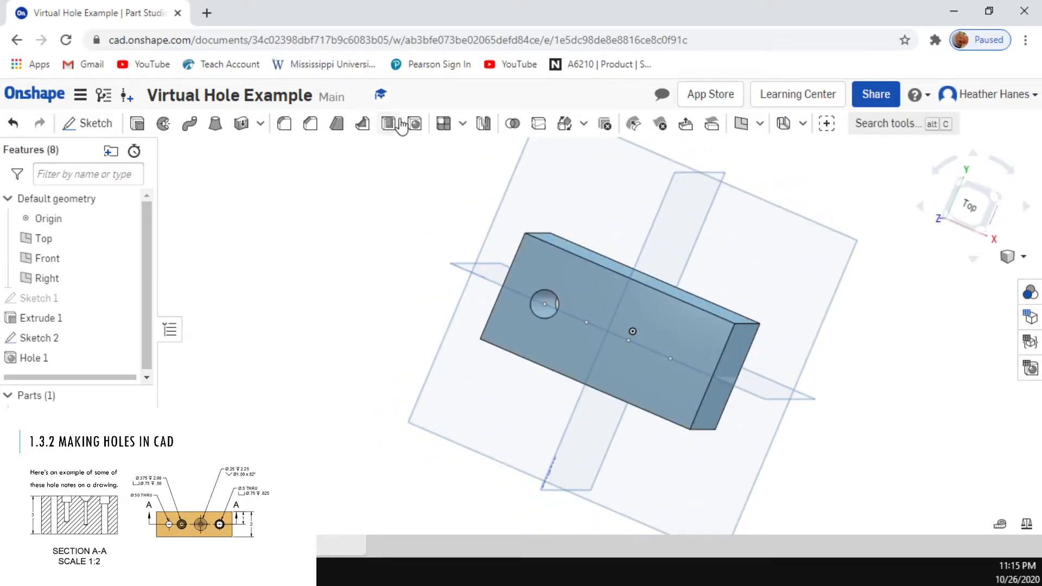
click(415, 125)
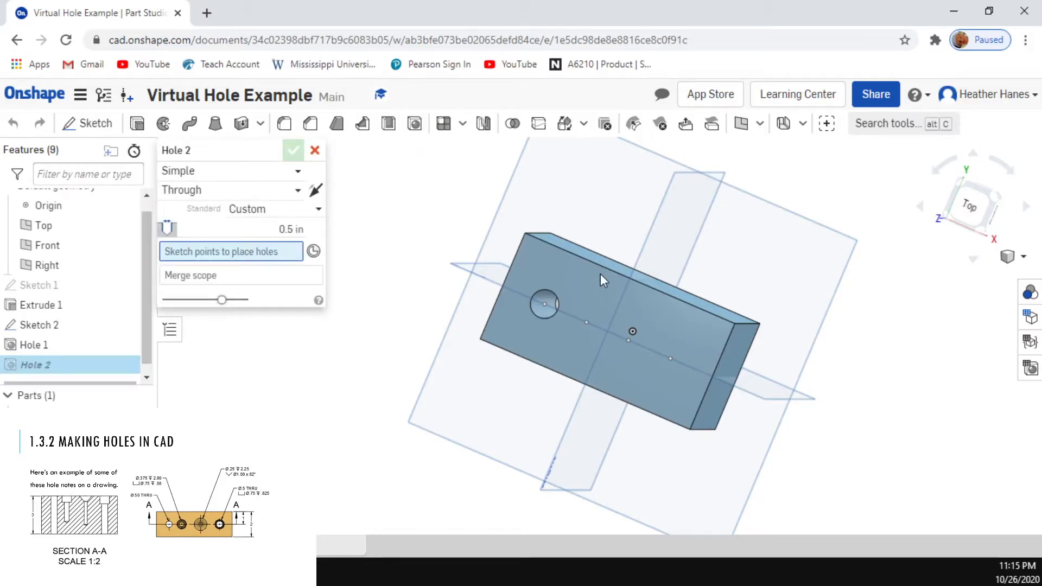
click(589, 322)
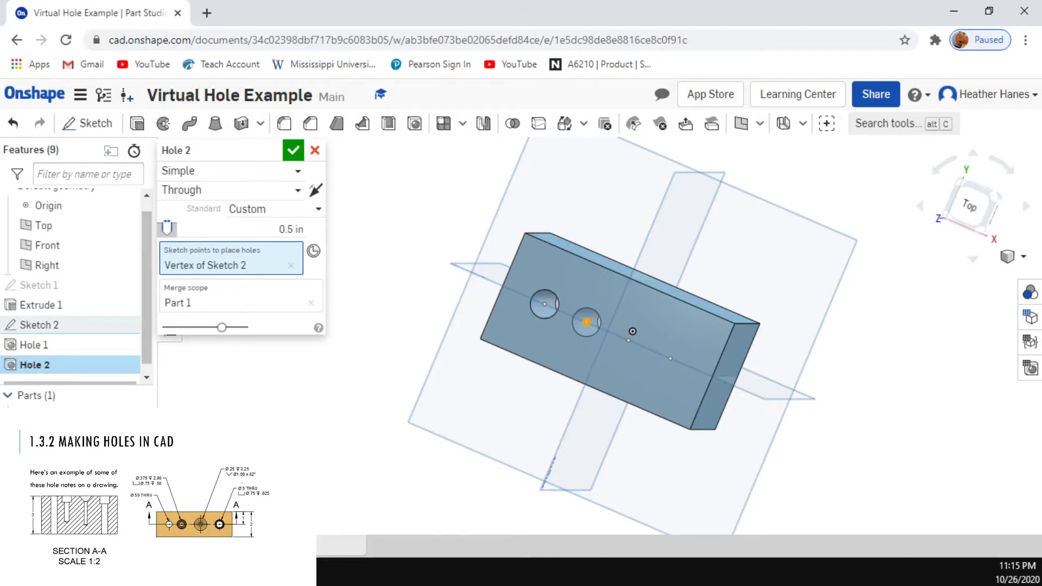
click(292, 172)
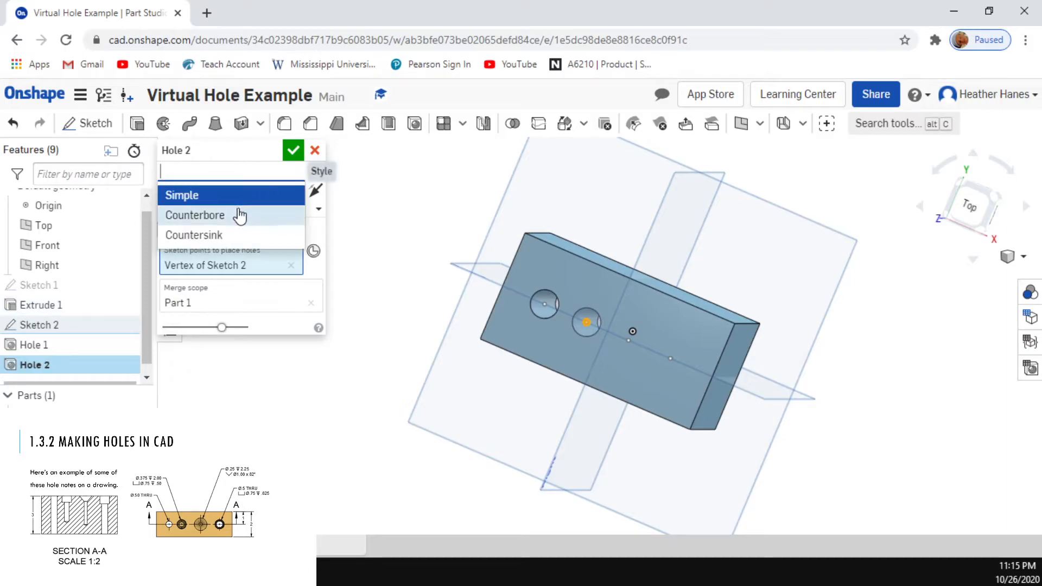
click(241, 215)
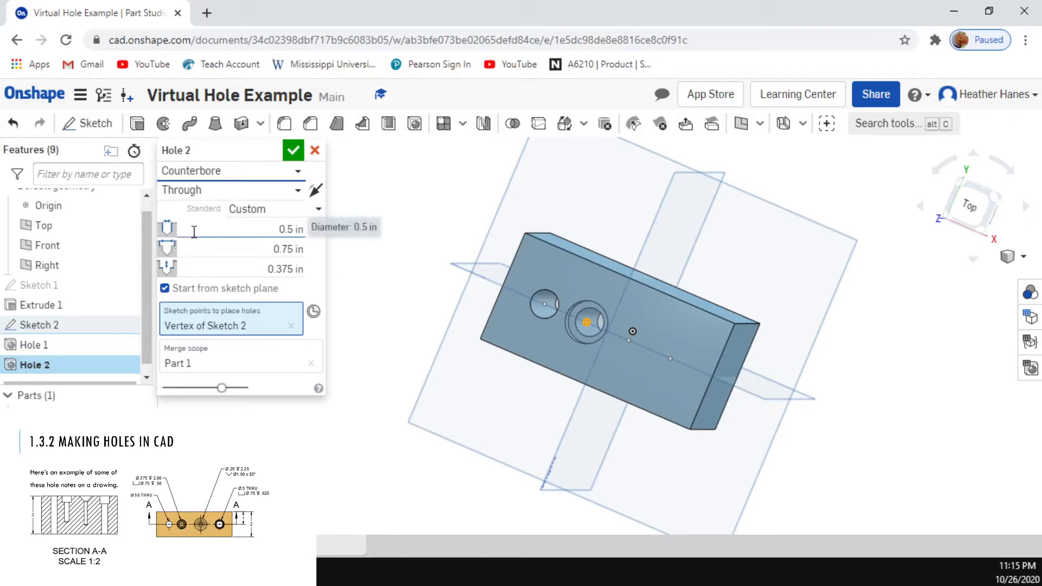
Step: Set the counterbored hole's main diameter to 0.375 in
click(283, 232)
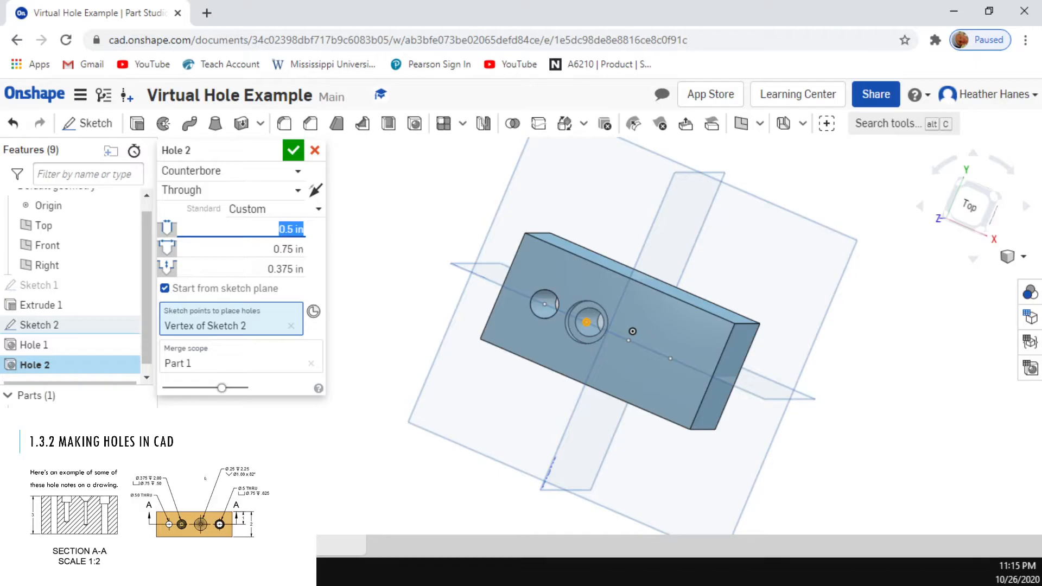
key(BackSpace)
text(.375)
key(Return)
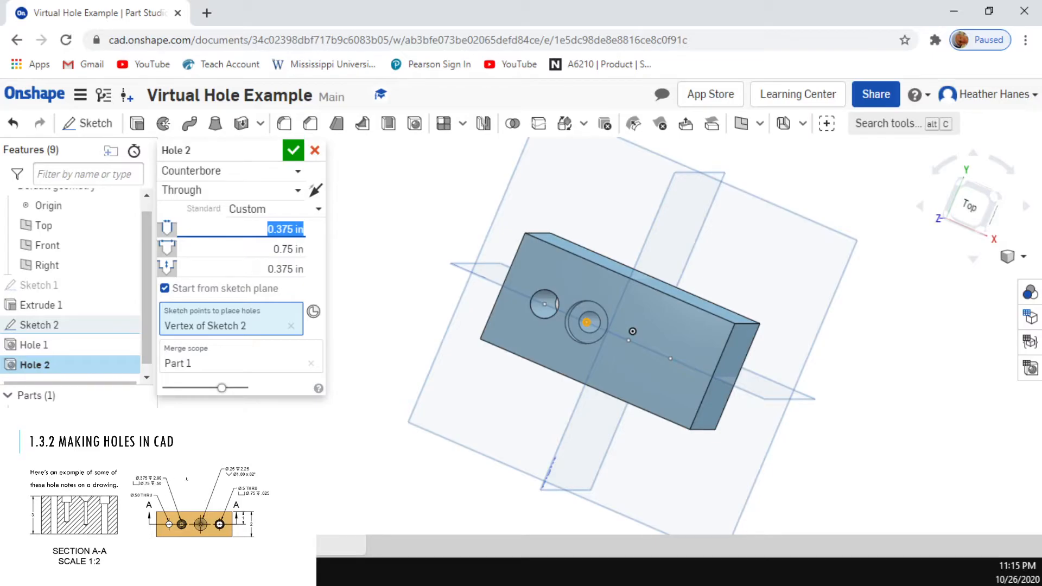
click(213, 191)
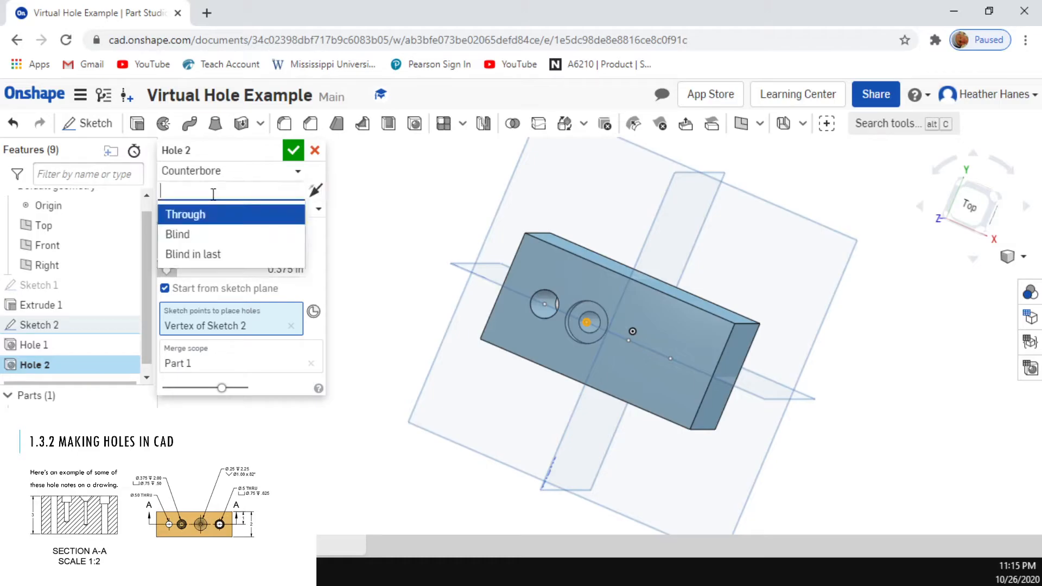
click(217, 253)
click(241, 172)
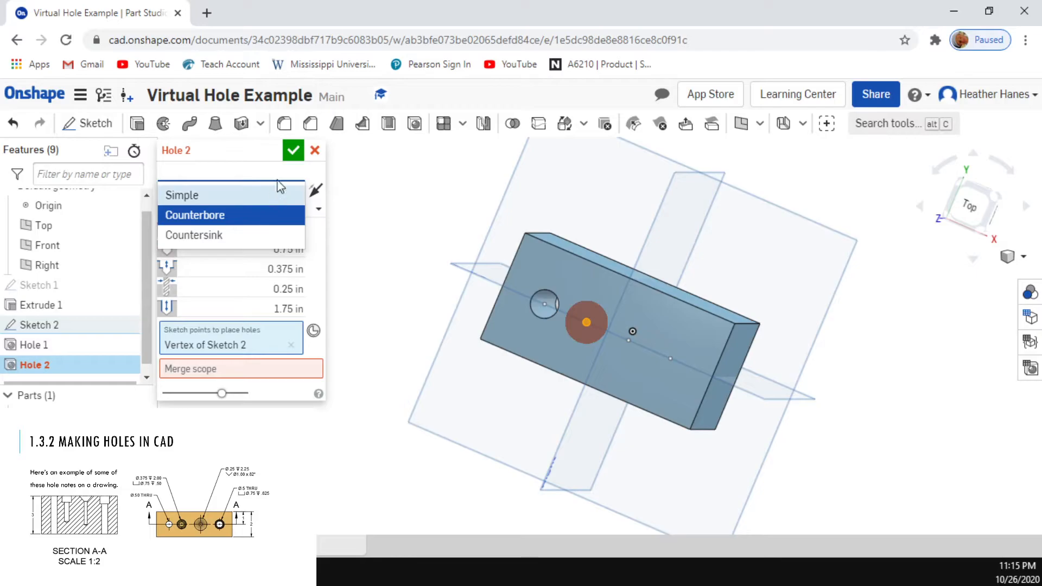
click(270, 195)
click(265, 173)
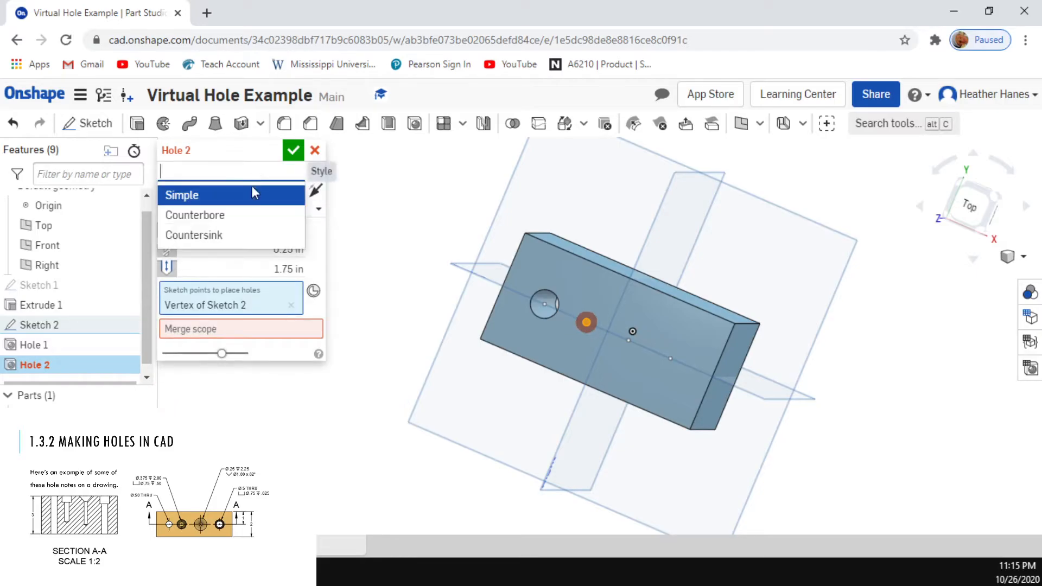
click(239, 213)
Step: Set the counterbored hole's termination to Blind with a depth of 2 in
click(247, 193)
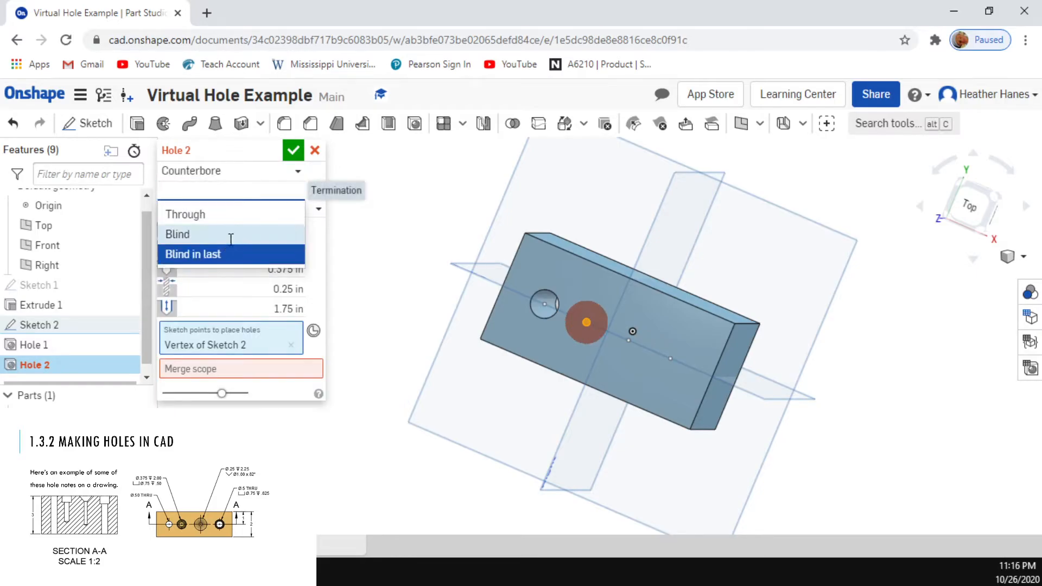
click(238, 234)
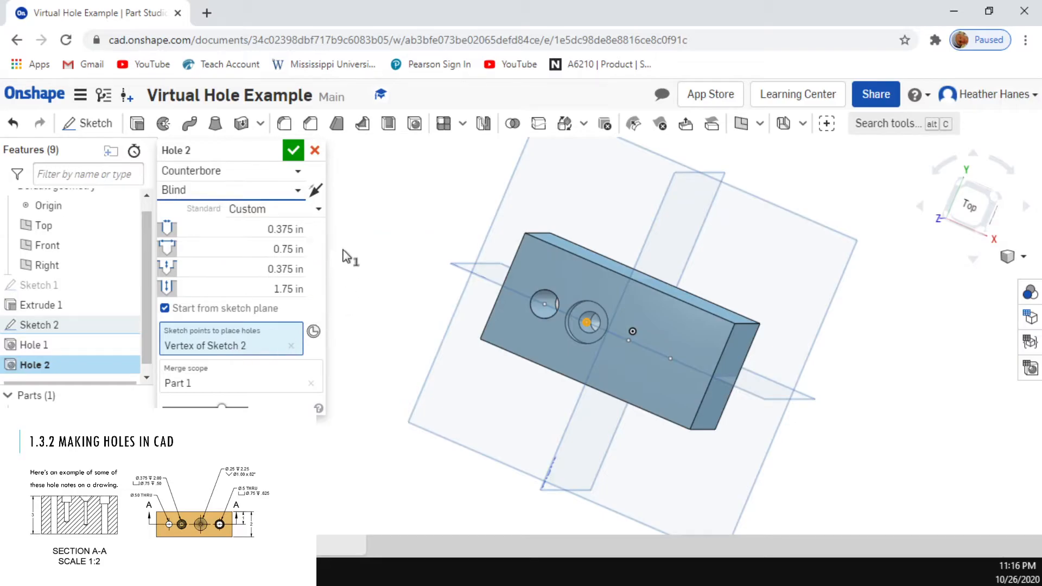
click(279, 288)
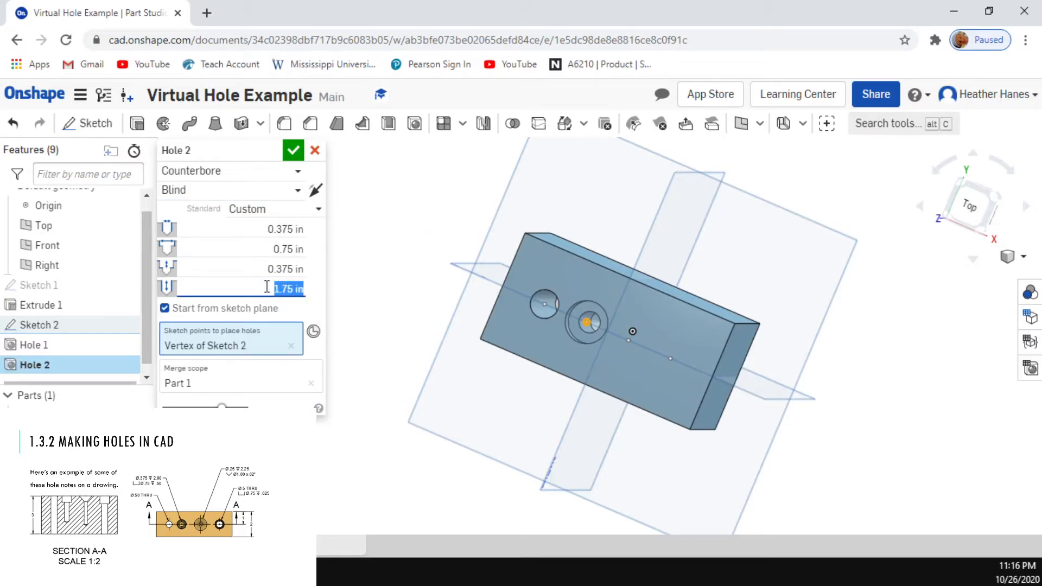
text(2)
key(Return)
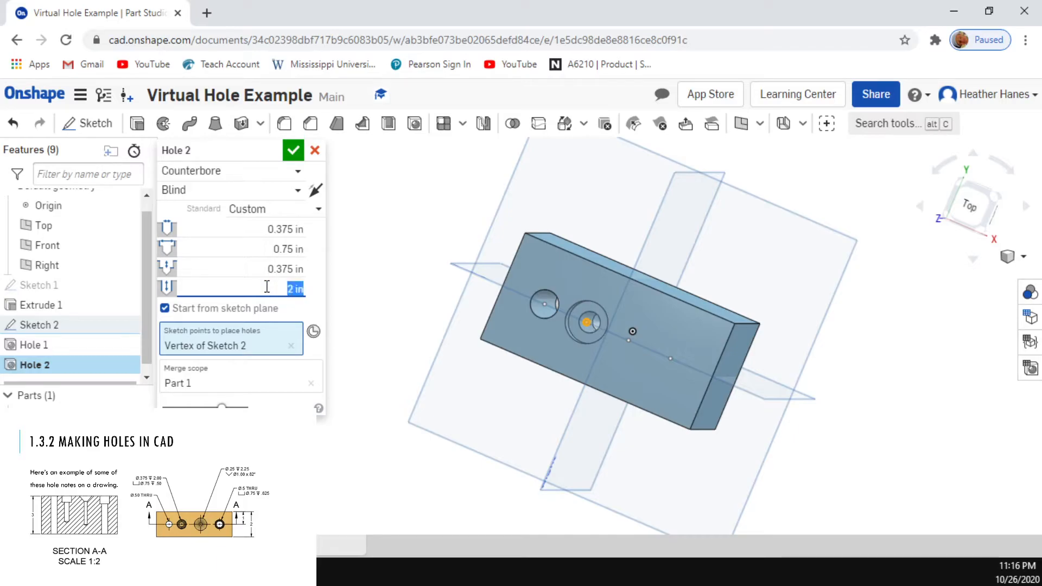
Step: Set the counterbore depth to 0.5 in and accept the second hole feature
click(279, 241)
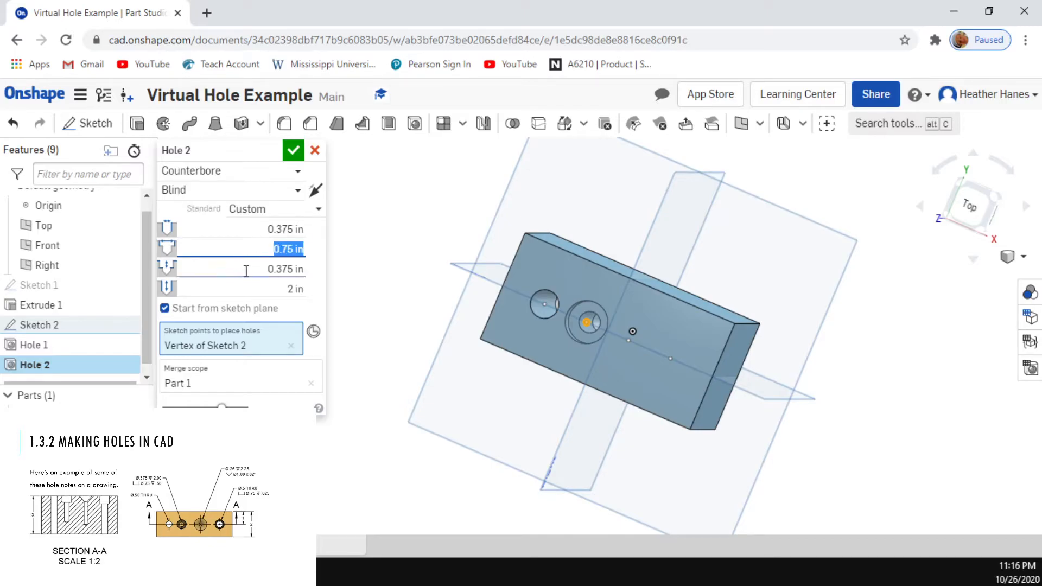
click(280, 267)
key(BackSpace)
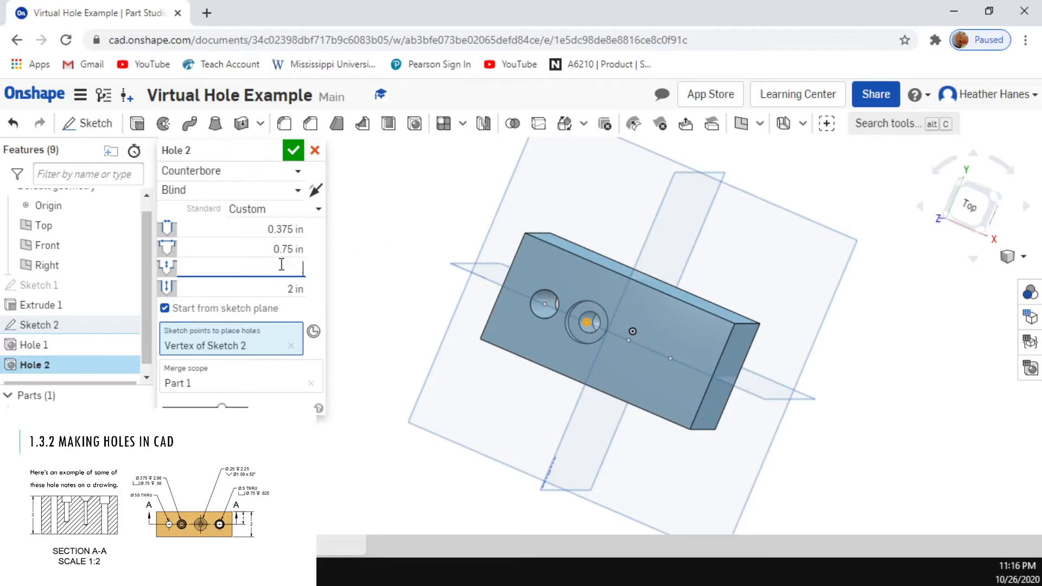
key(Return)
click(293, 151)
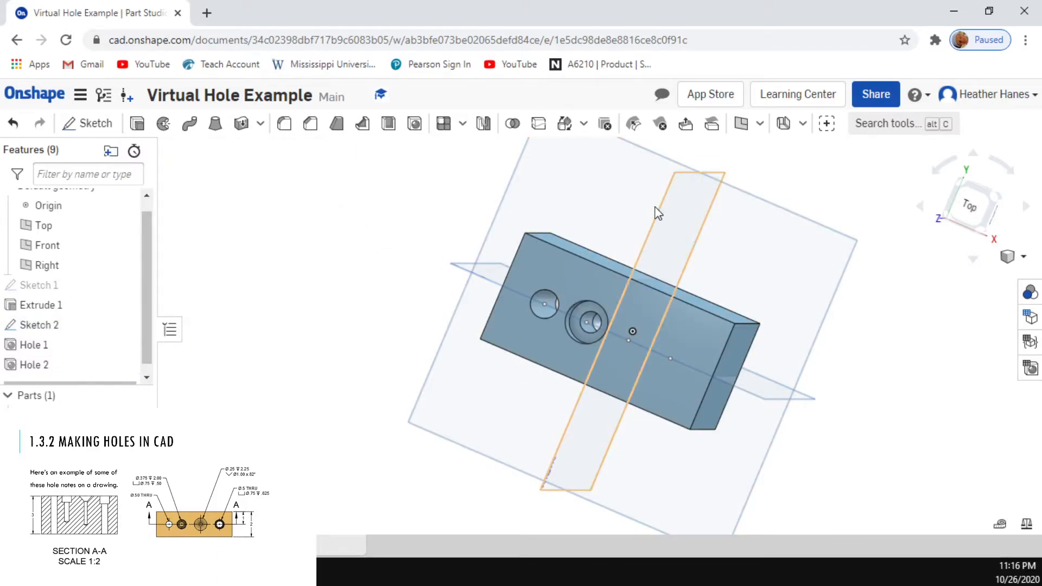
Step: Edit Sketch 2 to set the distance from the block's left edge to the first hole point to 0.5 in, and accept
click(581, 300)
click(580, 283)
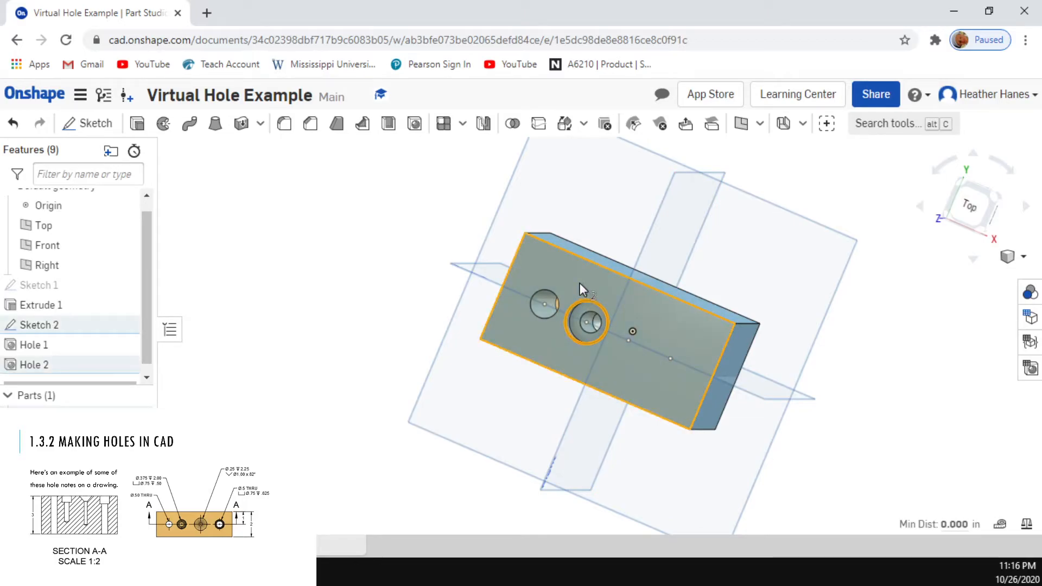
key(n)
click(247, 276)
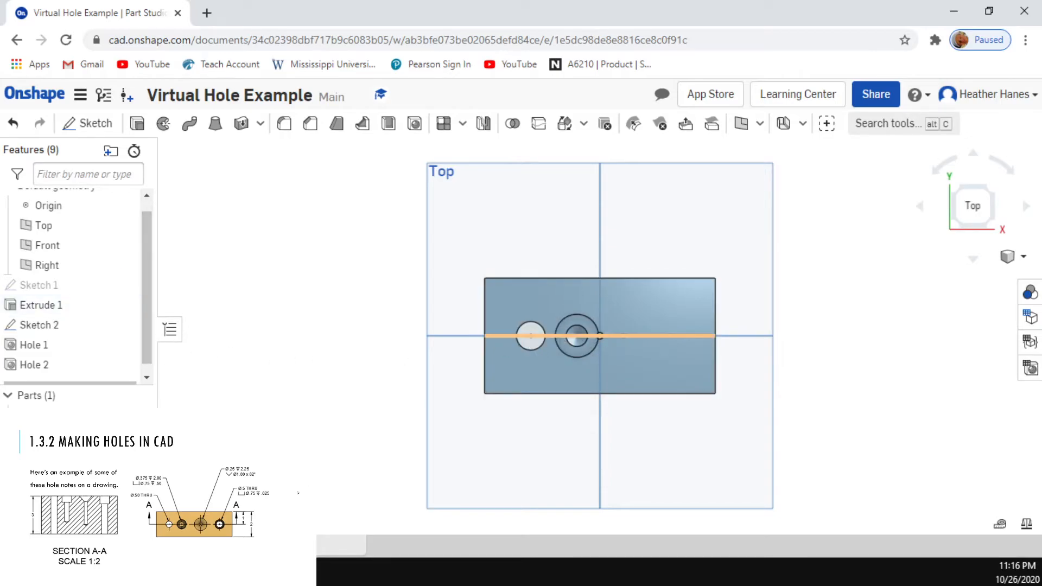
double_click(50, 325)
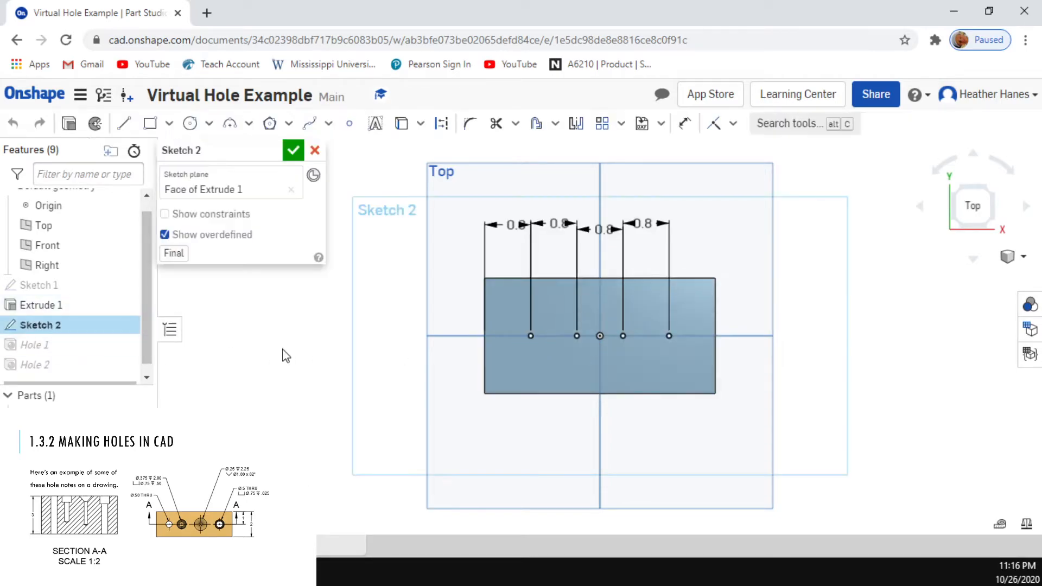
double_click(516, 224)
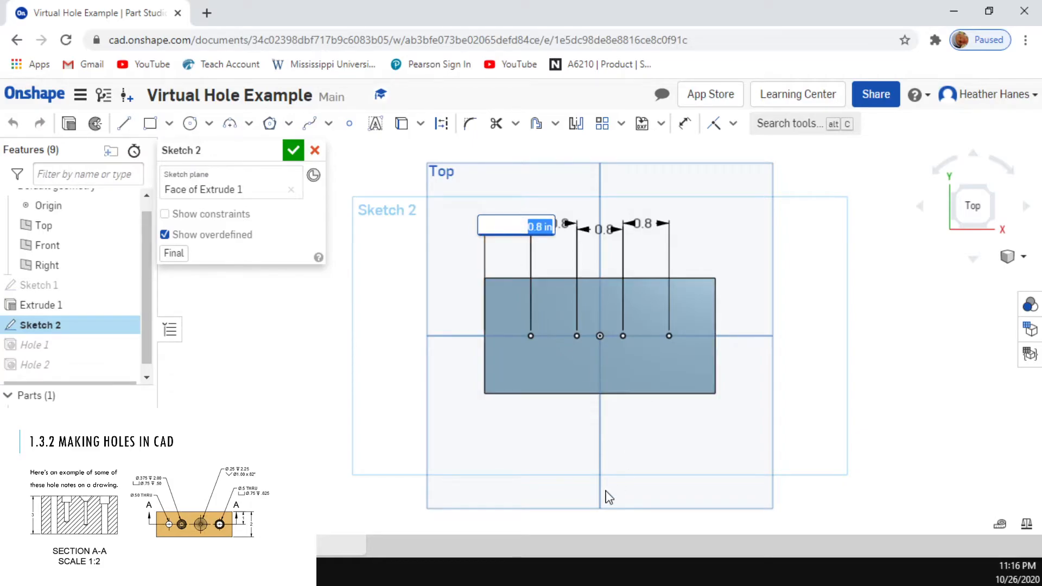
text(0.5)
key(Return)
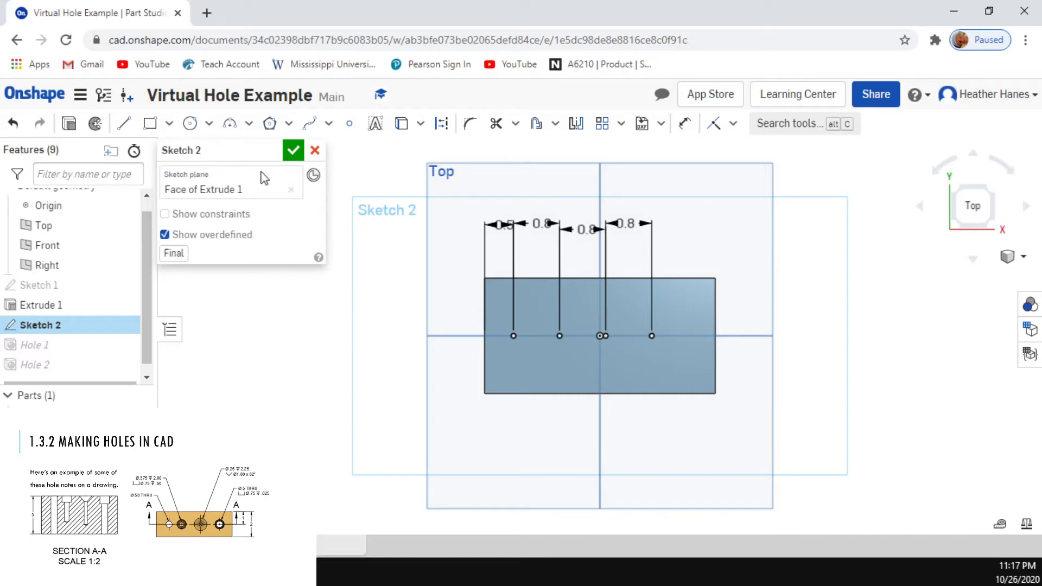
click(293, 151)
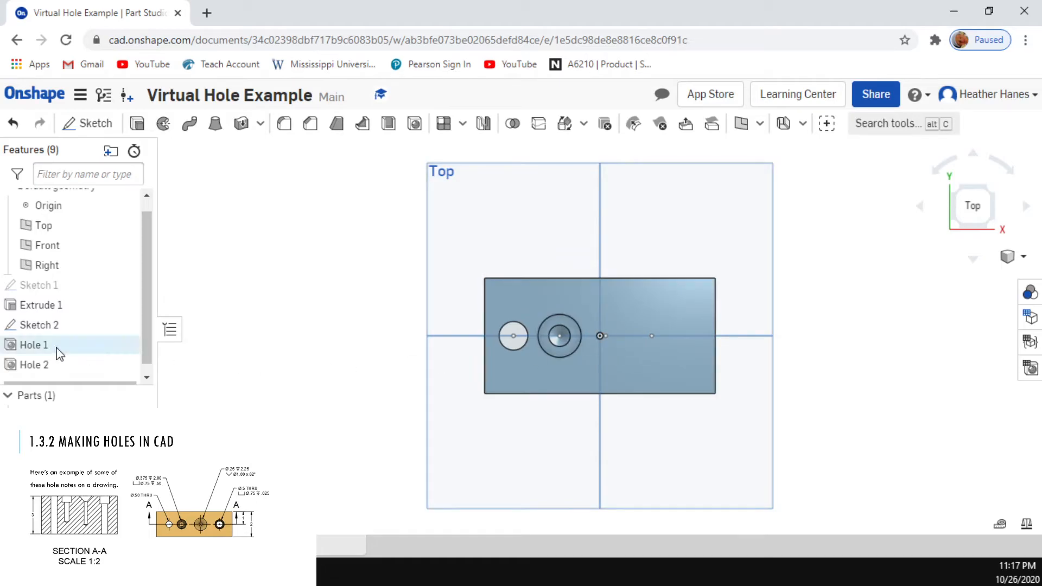
Step: Edit Sketch 2 again to set the spacing between the second and third hole points to 1.25 in, and accept
double_click(42, 326)
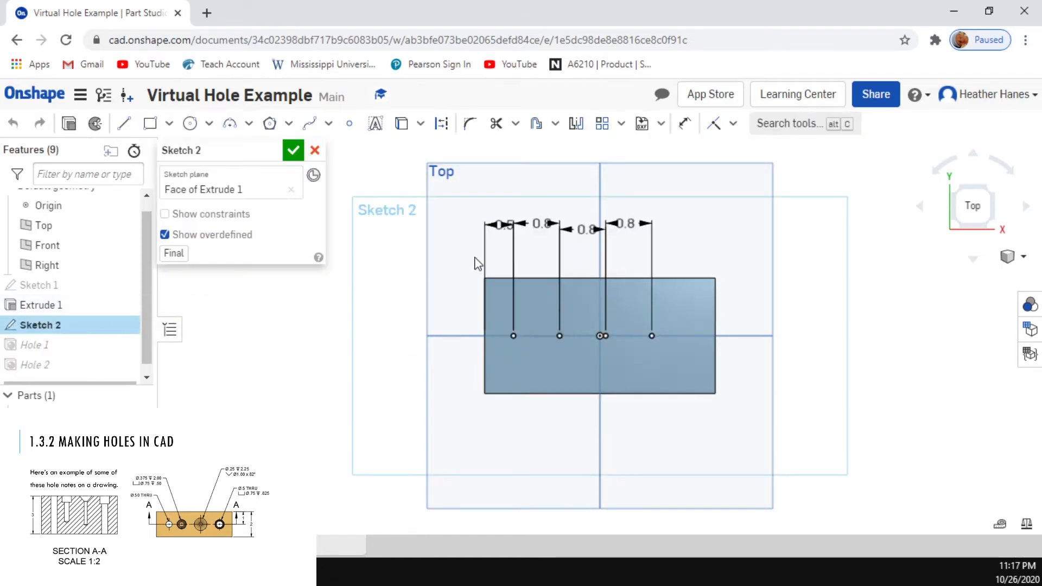
double_click(586, 230)
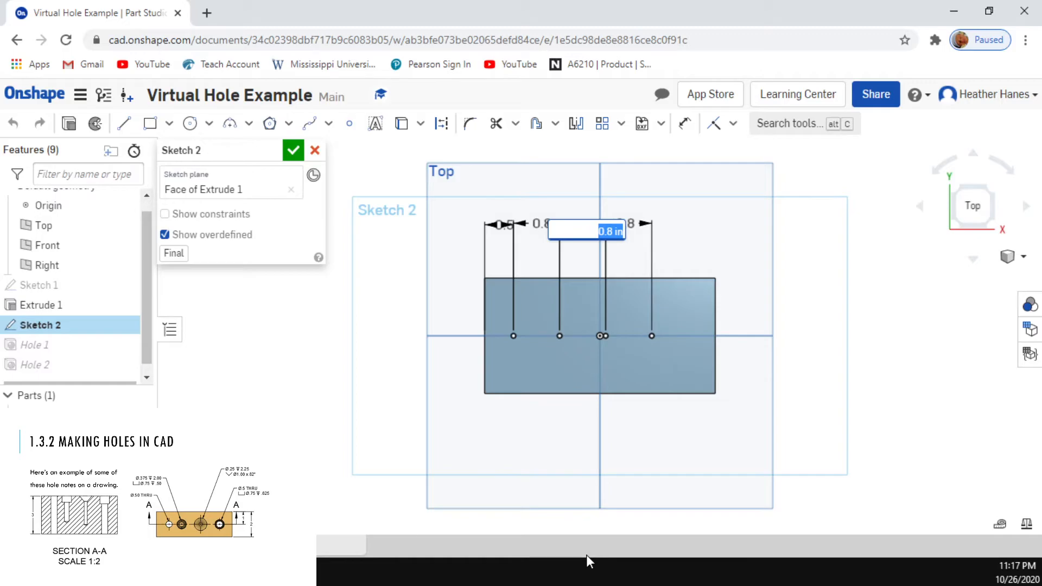
text(1.25)
key(Return)
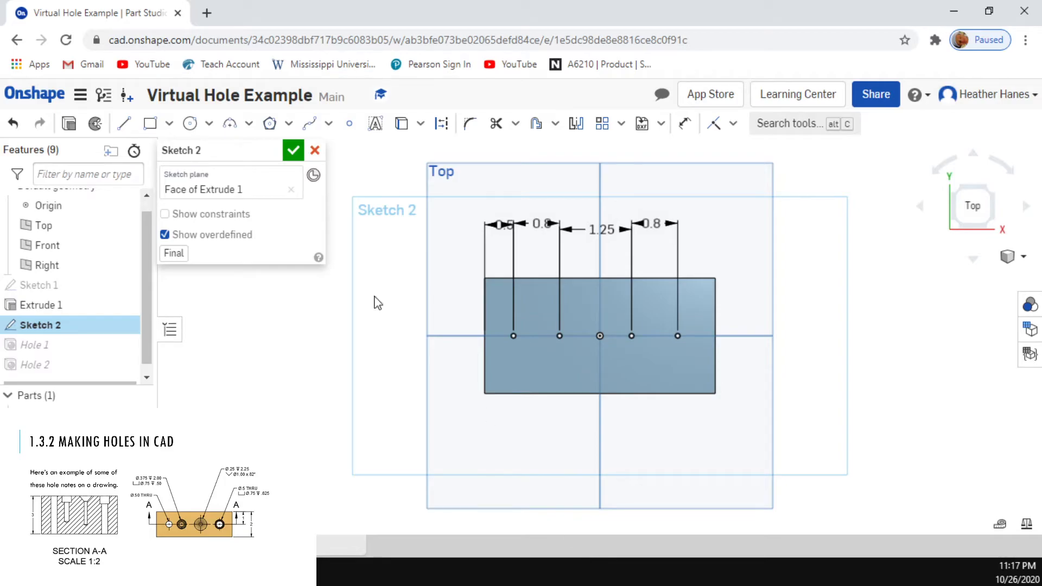
click(293, 151)
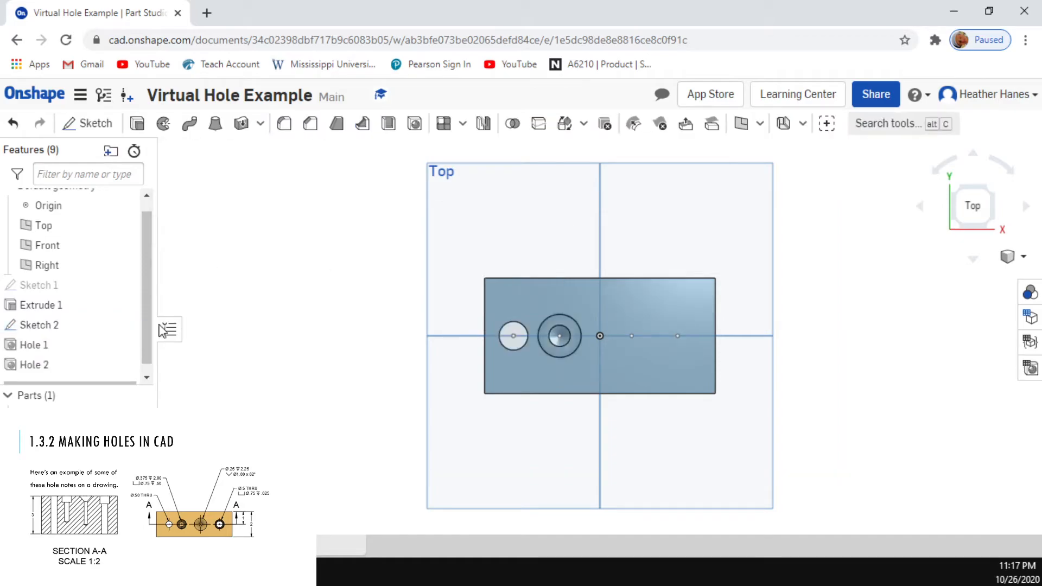
Step: Start a third Hole feature and set its style to Countersink
click(415, 124)
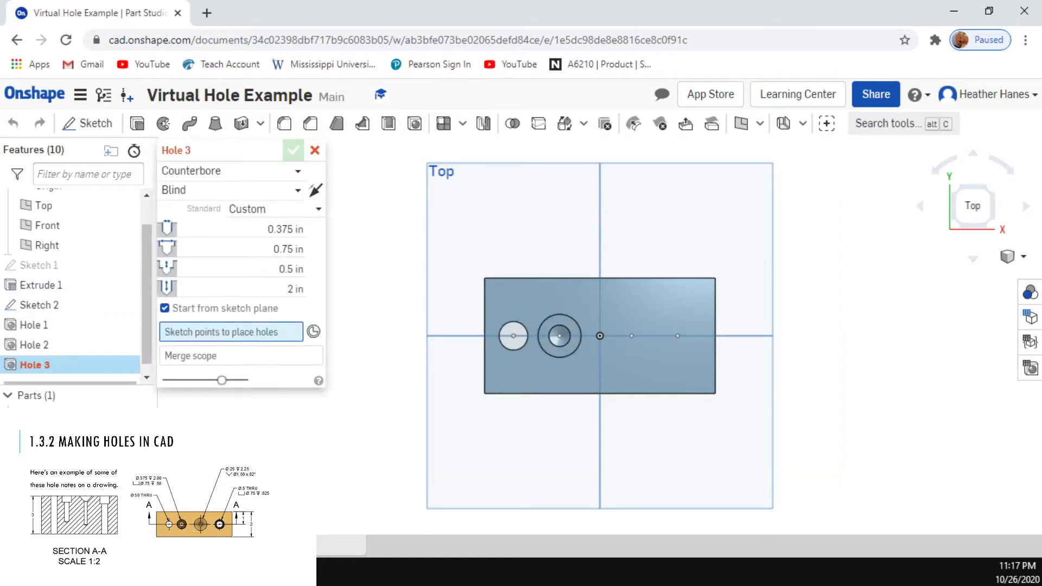
click(258, 171)
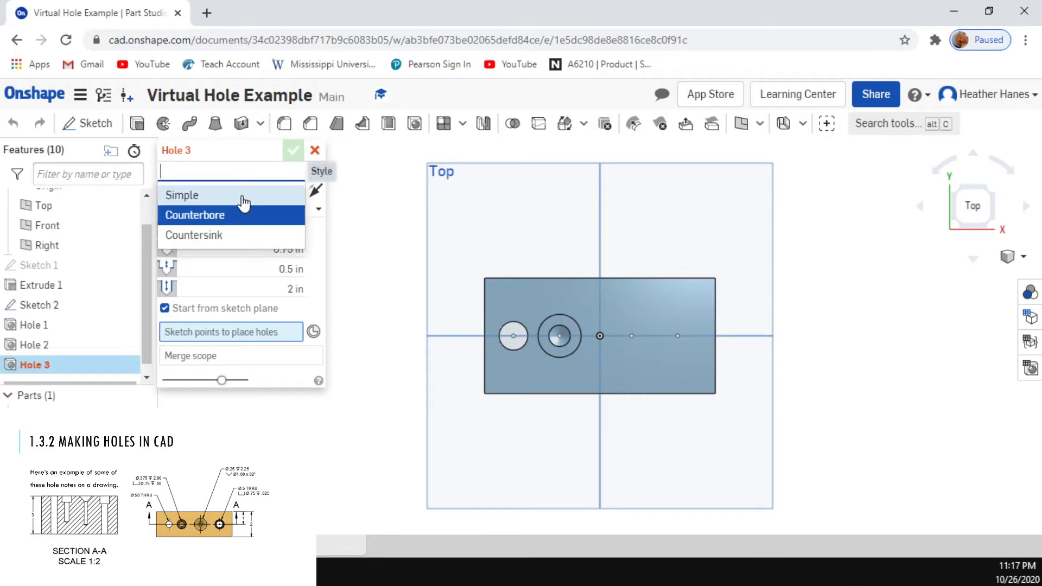
click(221, 233)
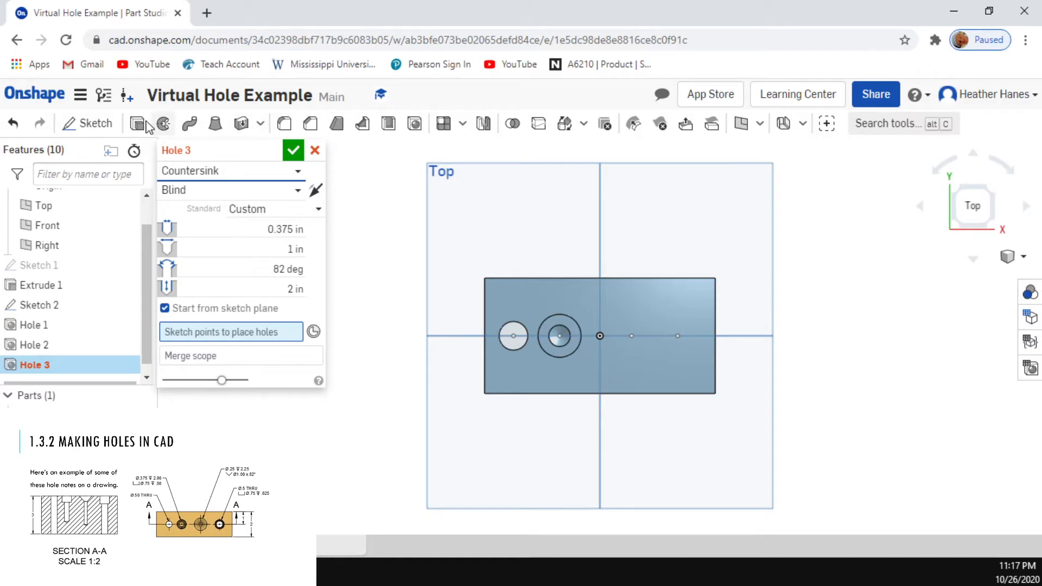
Step: Set the countersunk hole's main diameter to 0.25 in and its blind depth to 2.25 in
click(280, 229)
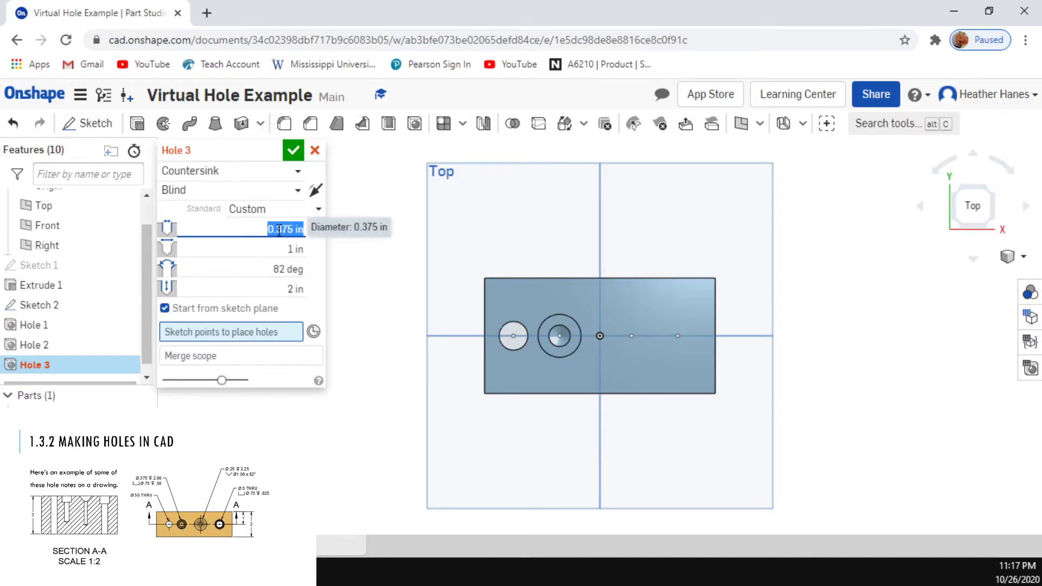
text(.25)
key(Return)
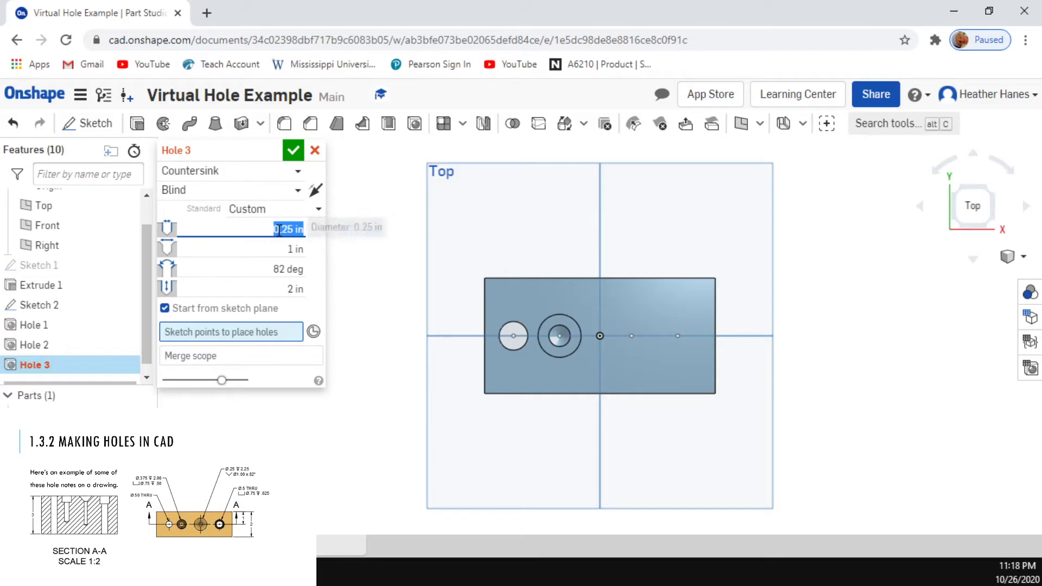
click(298, 289)
text(2.25)
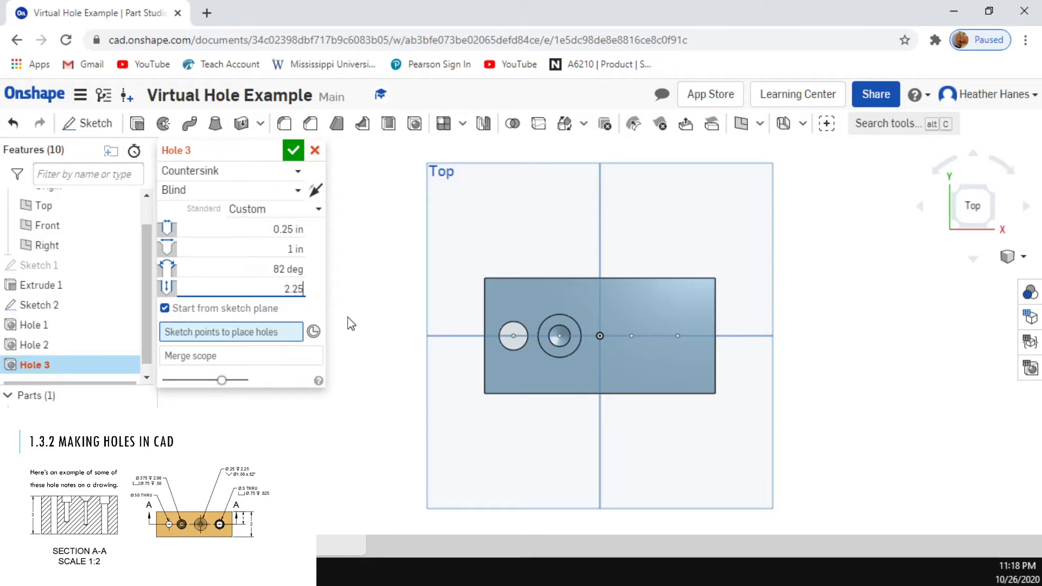
key(Return)
Step: Place the countersunk hole at the third sketch point from the left and accept the feature
click(289, 248)
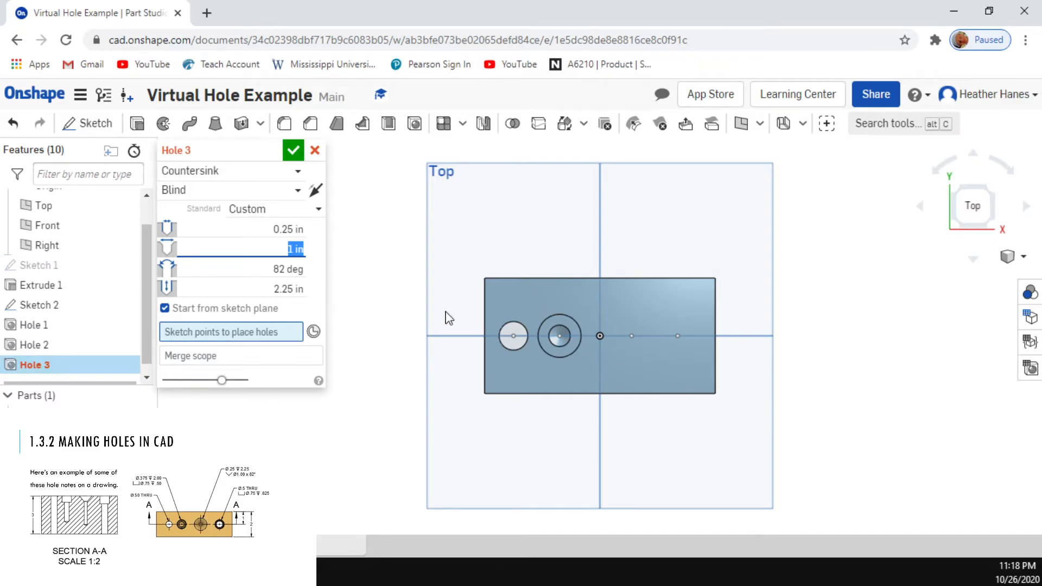
click(272, 268)
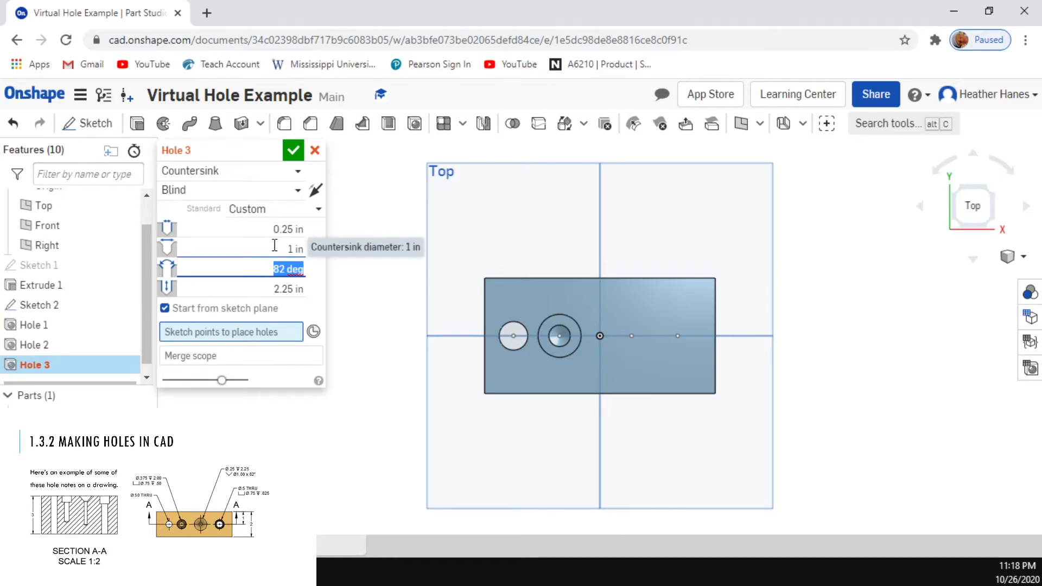
click(275, 247)
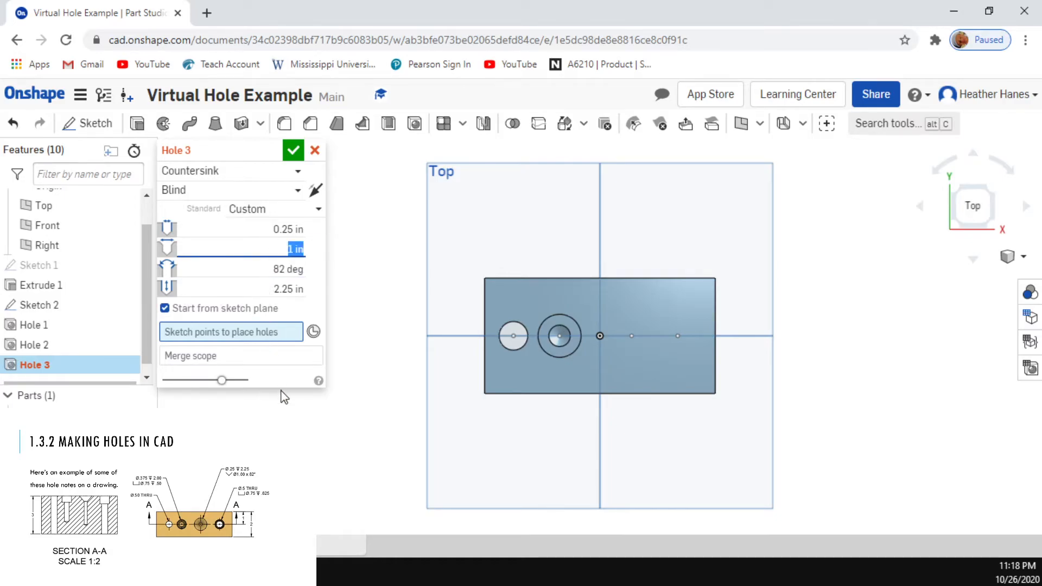
click(270, 323)
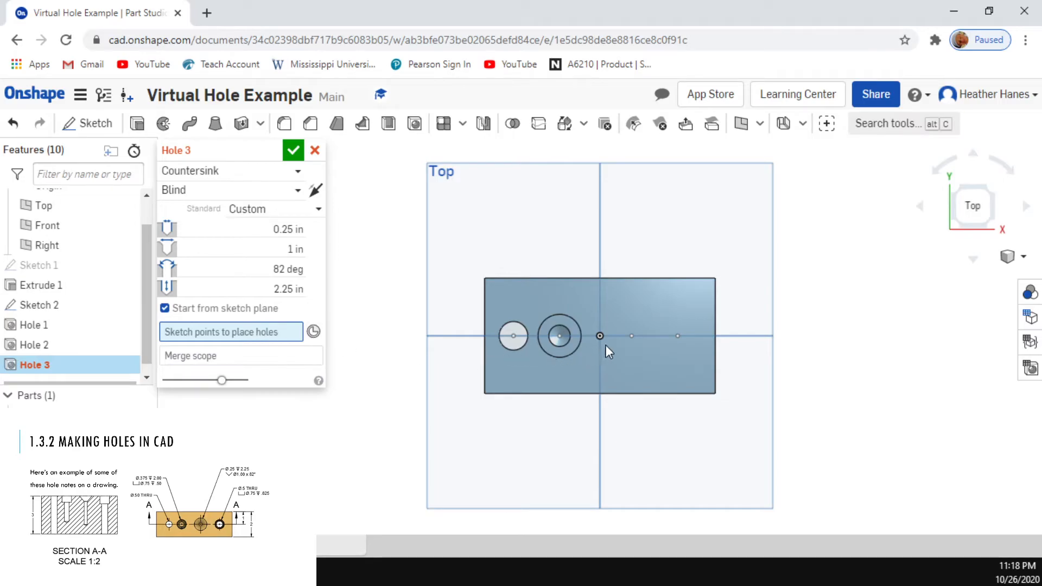
click(629, 338)
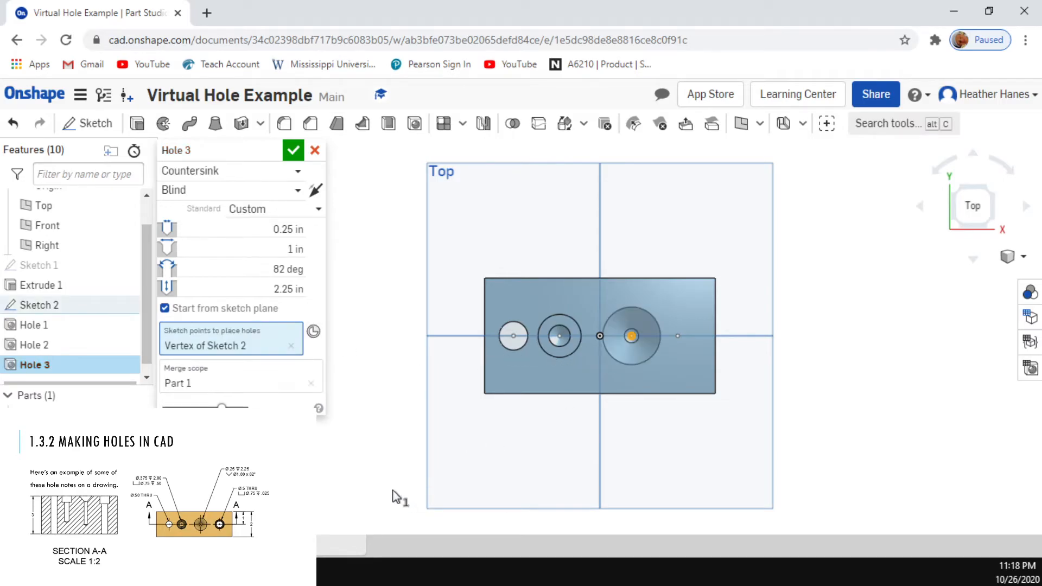
click(289, 154)
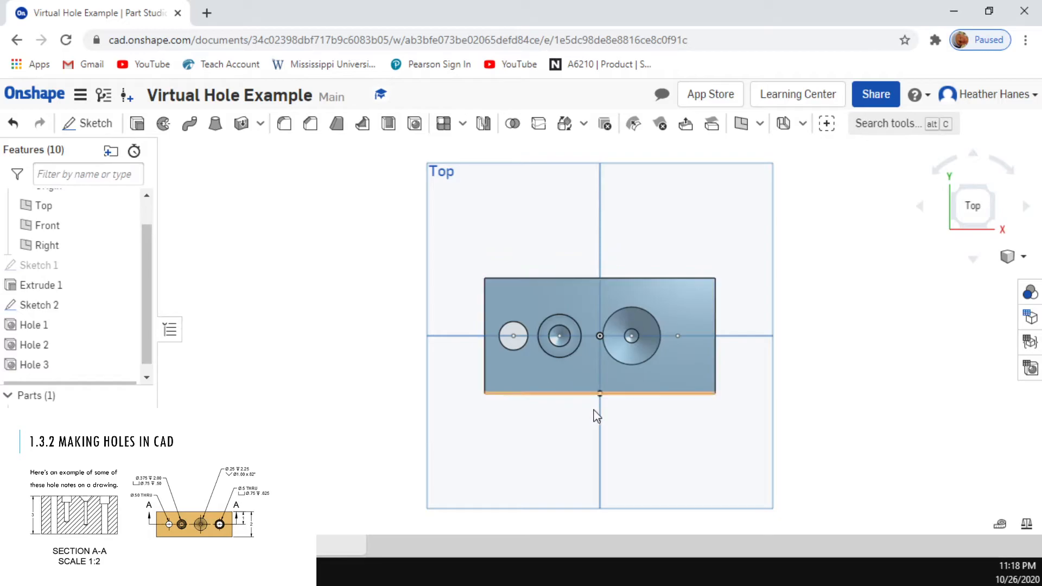
Step: Orbit to inspect the three holes, and return to a view normal to the block's top face
mouse_move(672, 456)
right_down()
mouse_move(677, 425)
mouse_move(616, 430)
mouse_move(656, 455)
mouse_move(674, 454)
right_up()
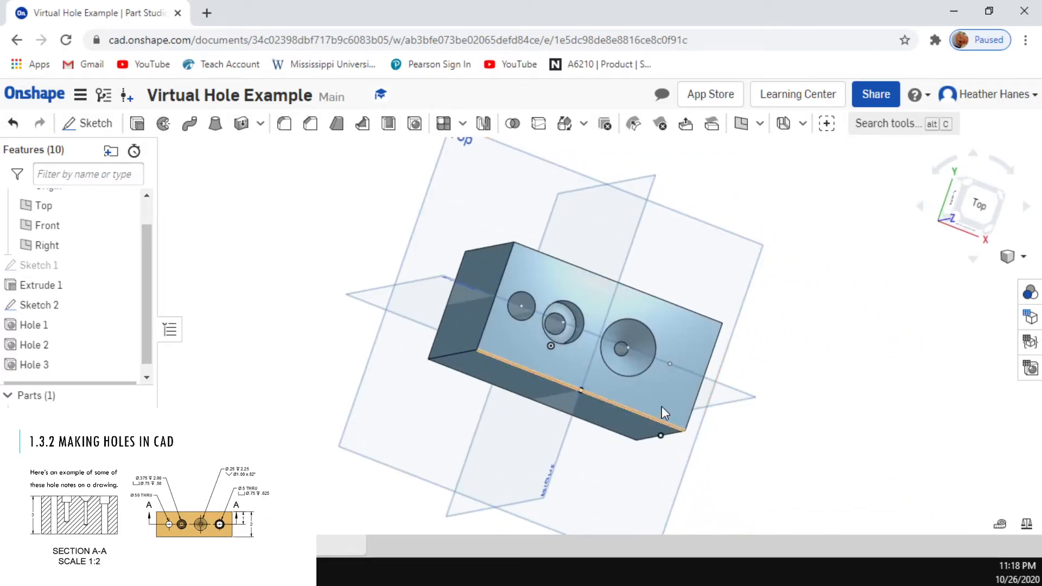
click(593, 293)
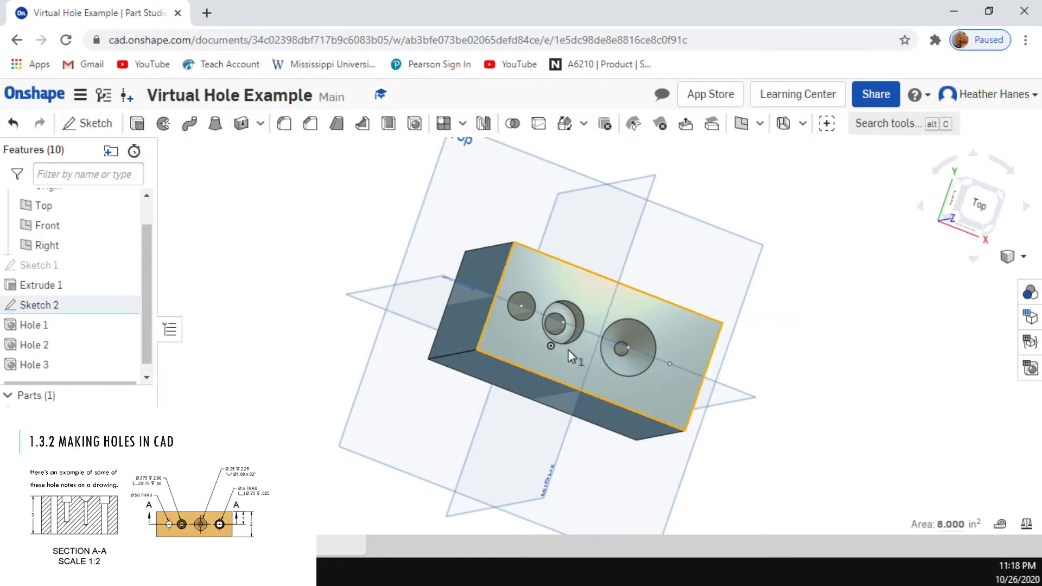
key(n)
click(263, 210)
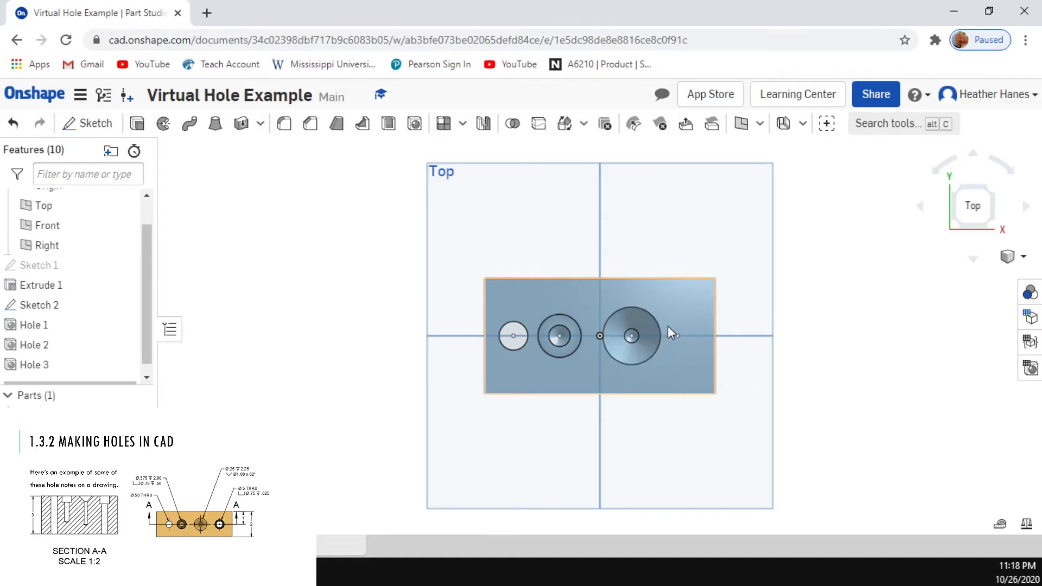
double_click(32, 305)
double_click(673, 231)
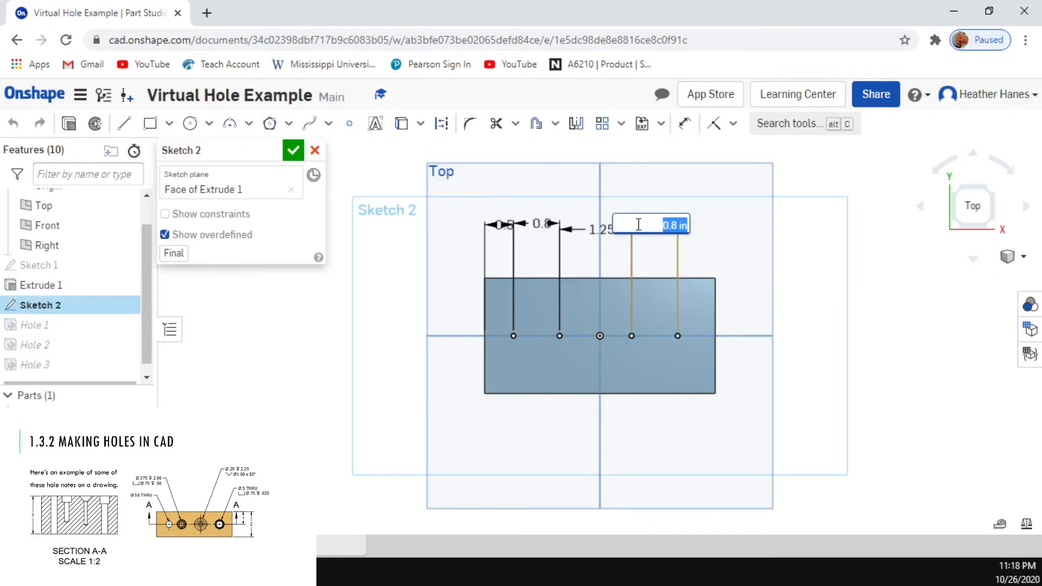
text(1)
key(Return)
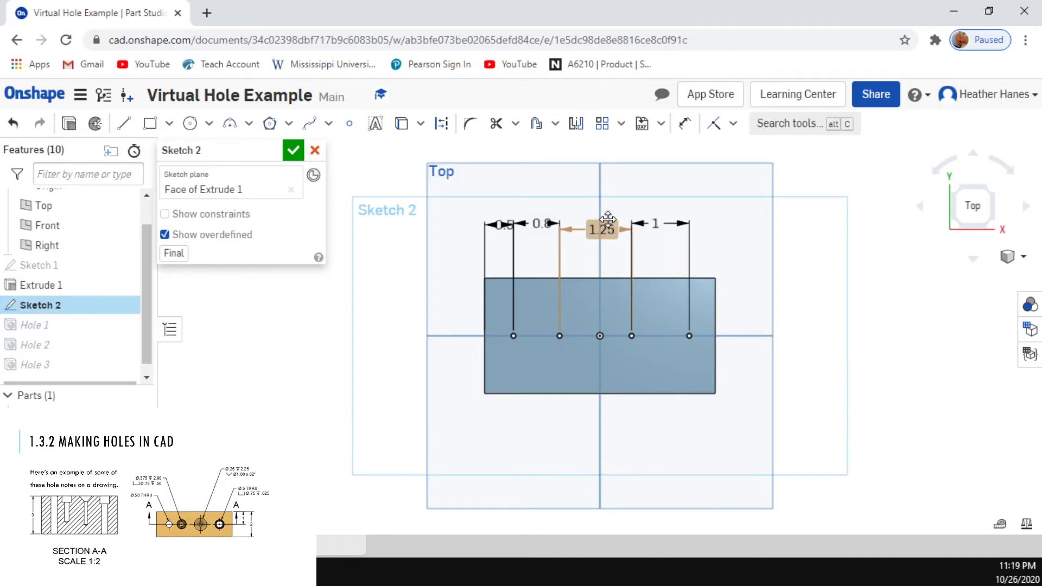
click(316, 152)
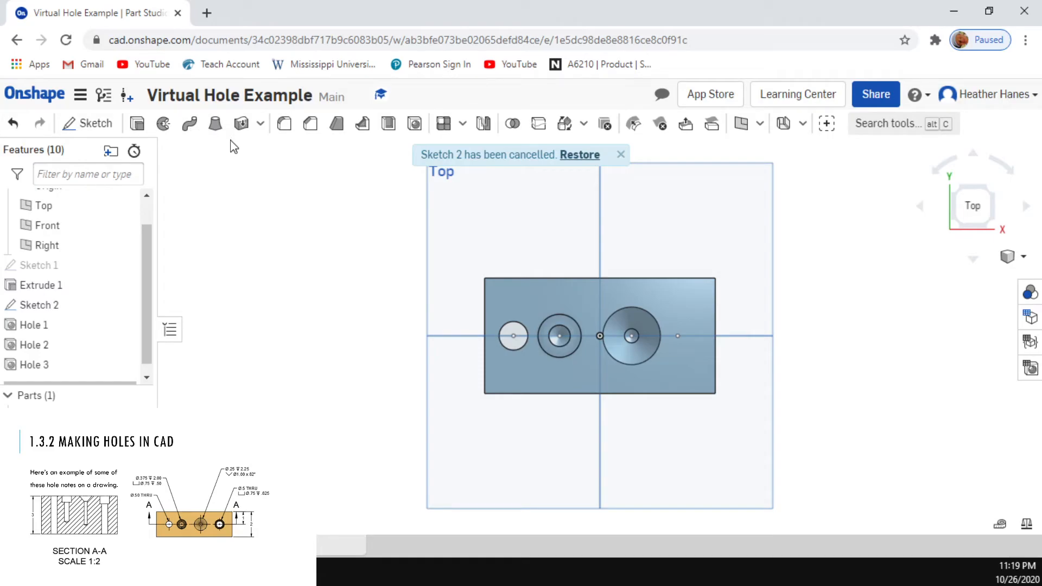
Step: Start a fourth Hole feature and set its style to Counterbore and its termination to Through
click(414, 124)
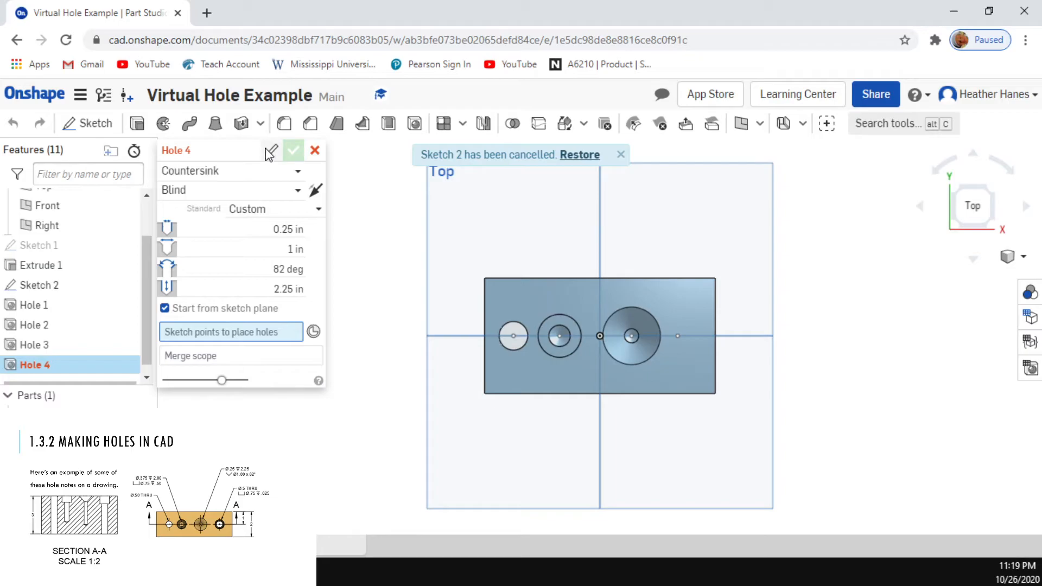
click(254, 172)
click(242, 215)
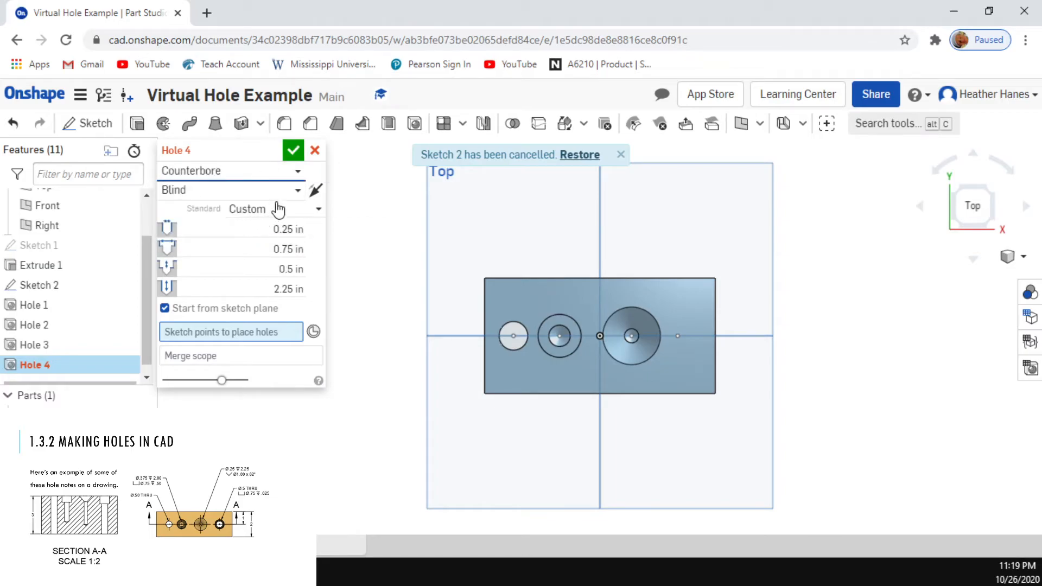
click(290, 190)
click(268, 217)
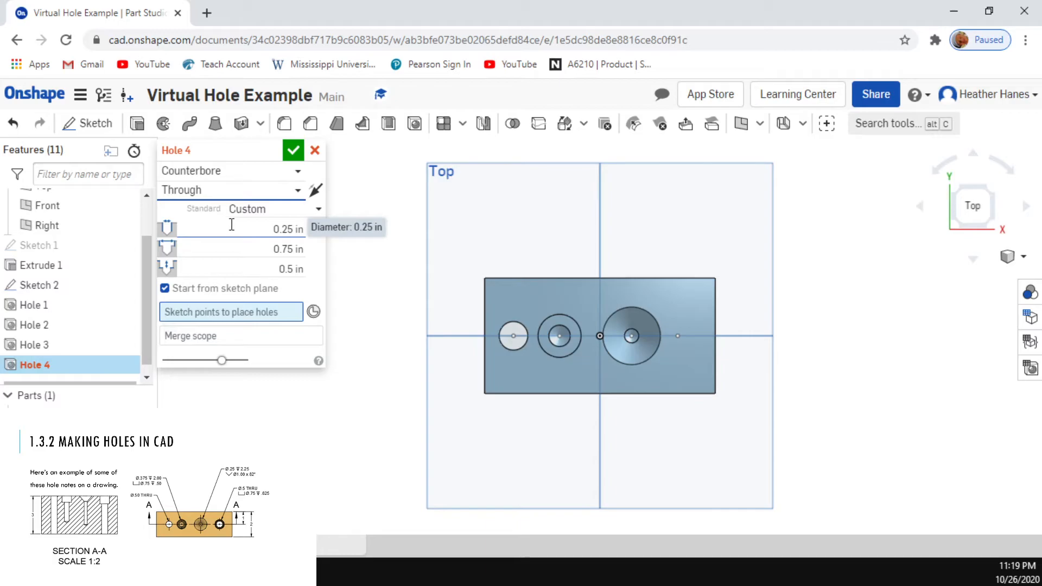
Step: Set the through hole's main diameter to 0.5 in and its counterbore diameter to 0.75 in
click(275, 223)
key(BackSpace)
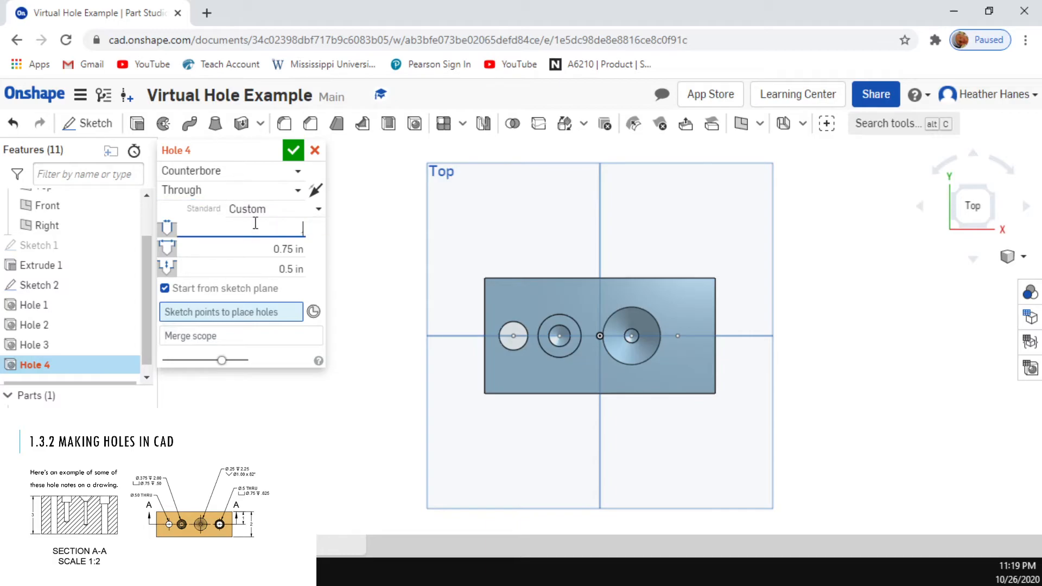
text(.5)
click(290, 249)
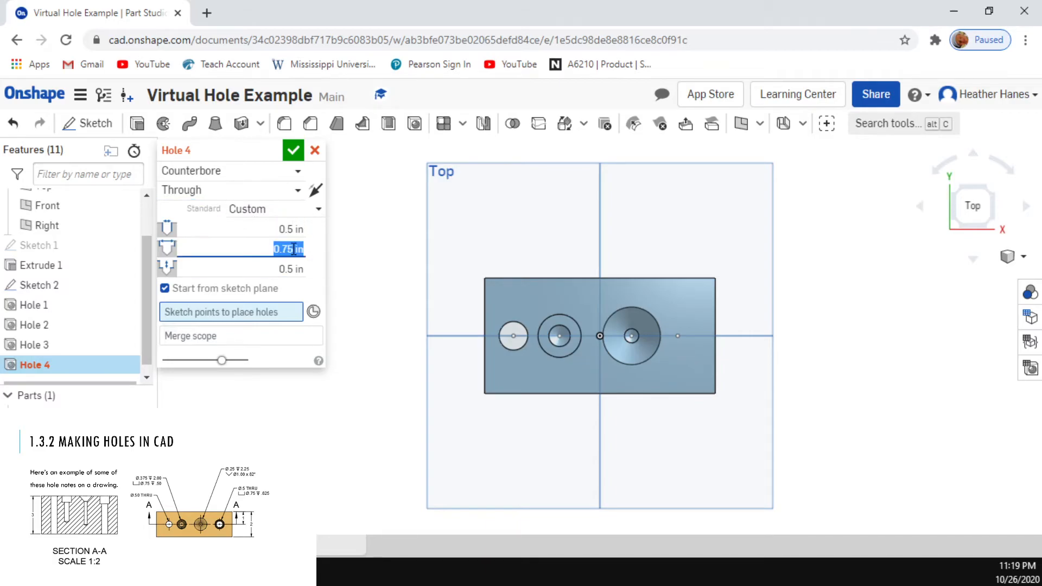
key(BackSpace)
key(Return)
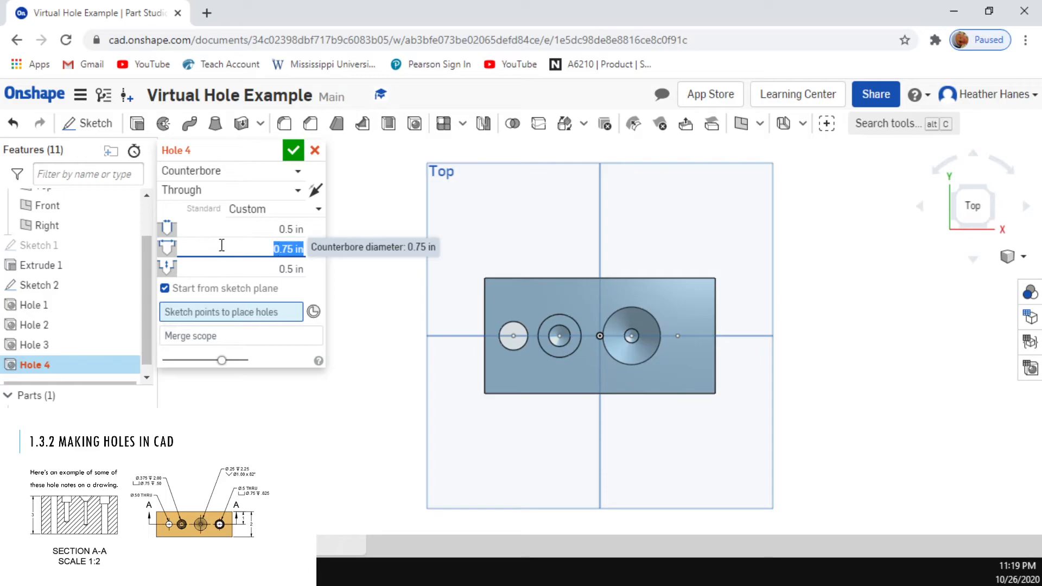
Step: Set the counterbore depth to 0.625 in, place the hole at the fourth sketch point from the left, and accept the feature
click(292, 275)
key(BackSpace)
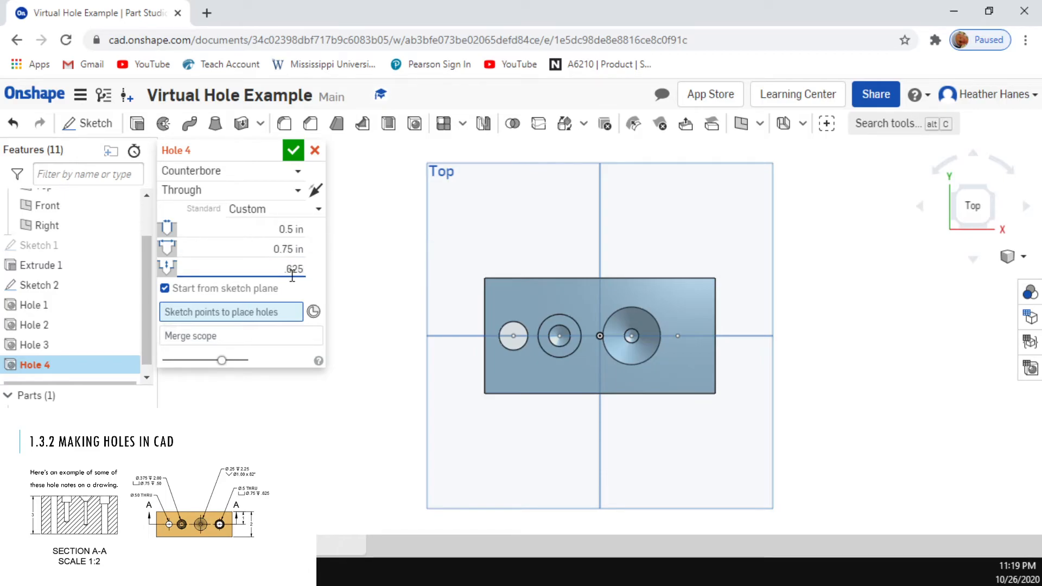
text(.625)
key(Return)
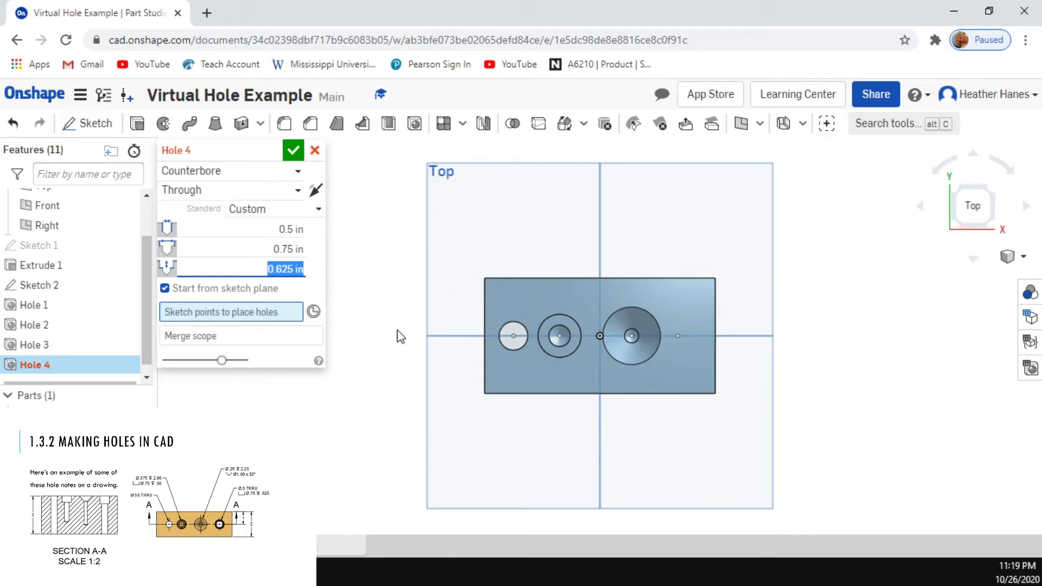
click(677, 340)
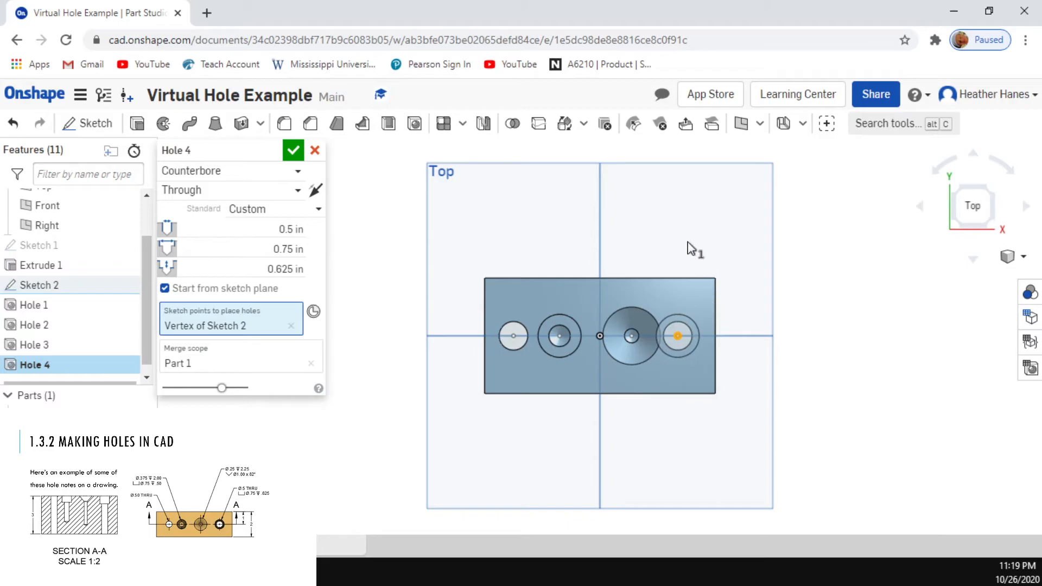
click(295, 152)
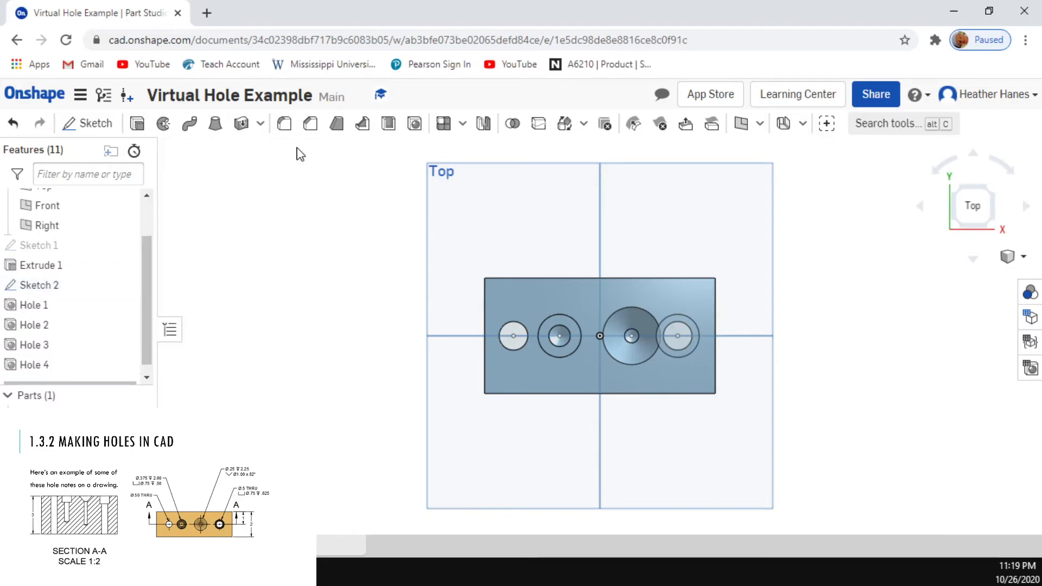
Step: Edit Sketch 2 and set the spacing between the second and third hole points to 1.2 in
double_click(76, 285)
double_click(601, 229)
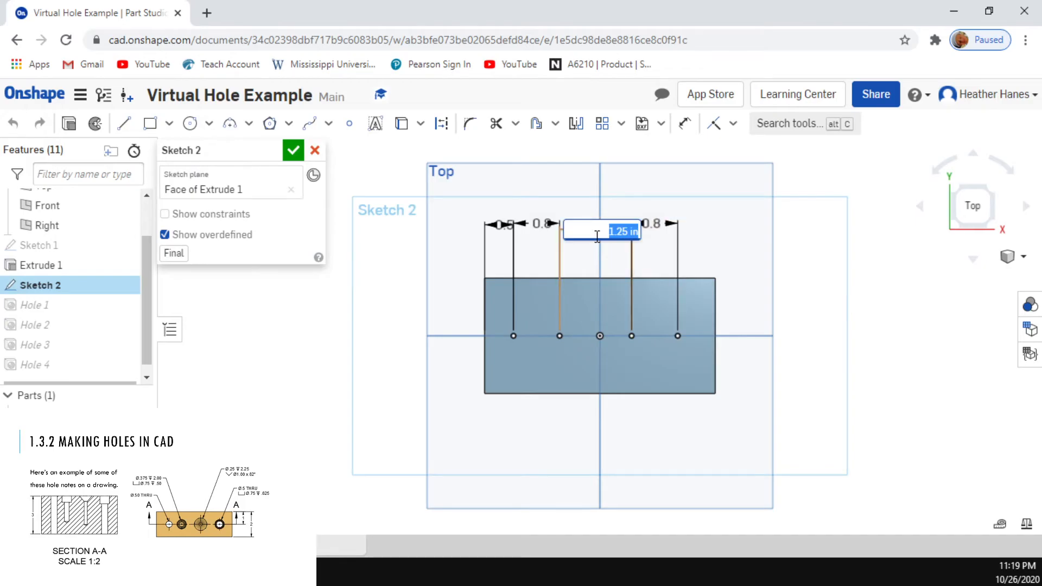
text(1.2)
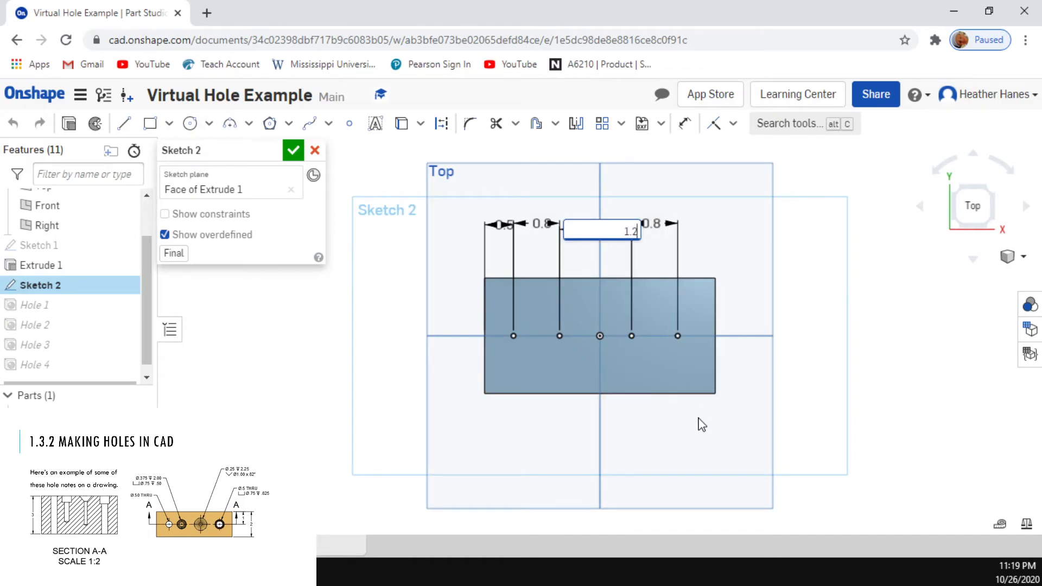
key(Return)
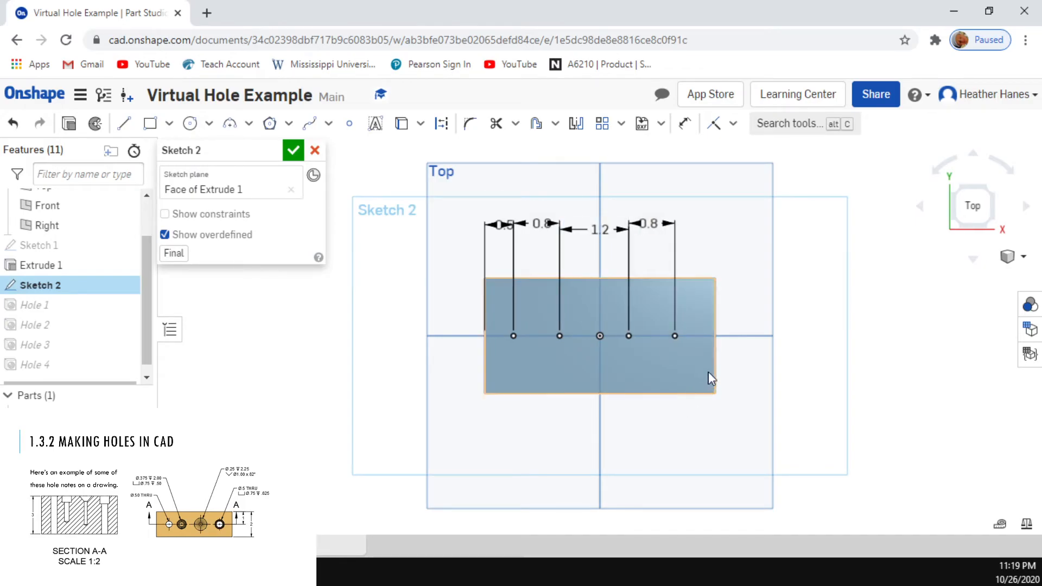
Step: Set the spacing between the third and fourth hole points to 0.9 in and accept the sketch
double_click(651, 221)
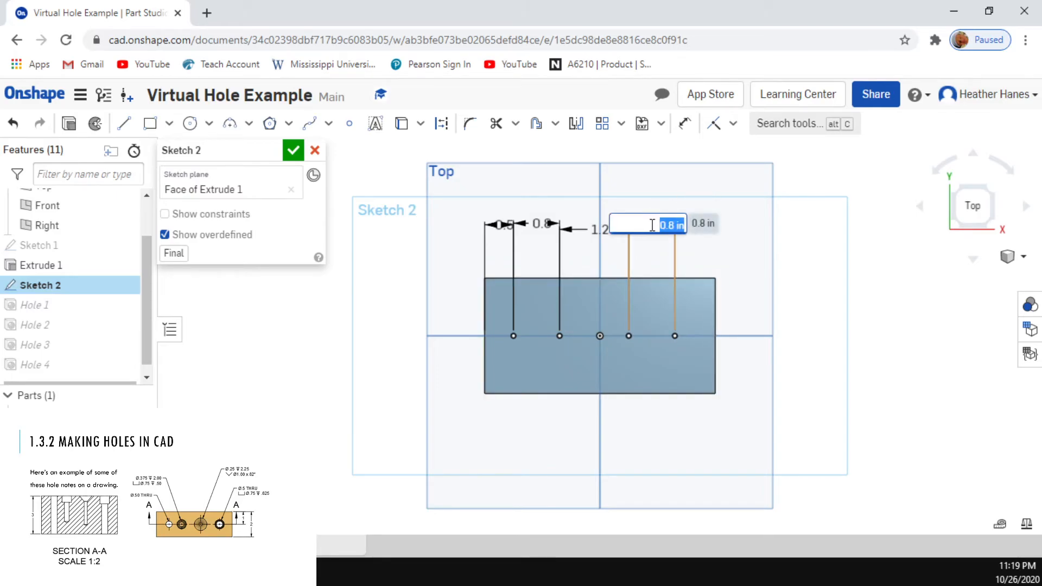
text(0.9)
key(Return)
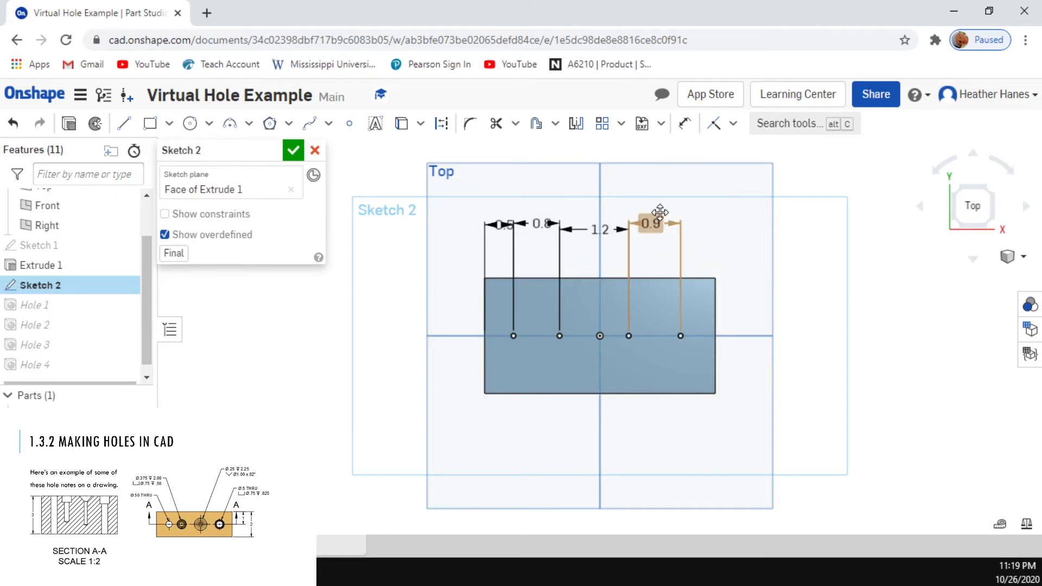
click(296, 154)
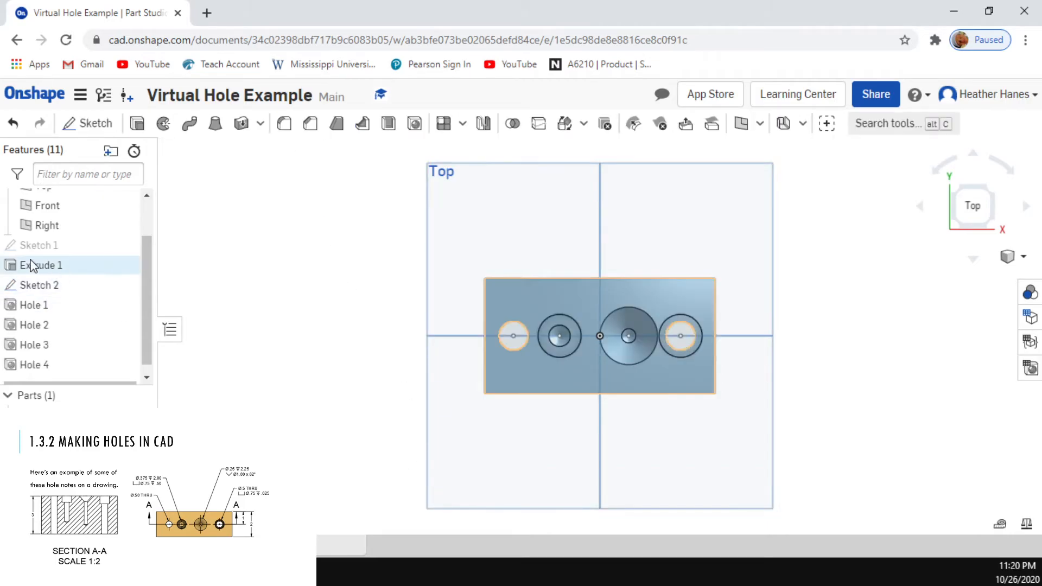
Step: Reopen Sketch 2, set the spacing between the third and fourth hole points to 1 in, and accept the sketch
double_click(15, 289)
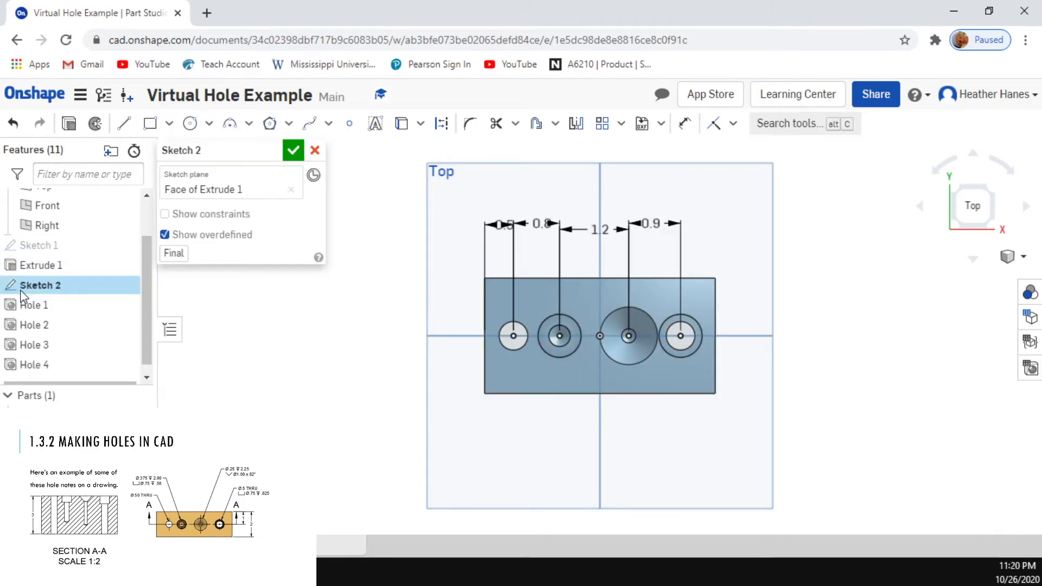
double_click(651, 226)
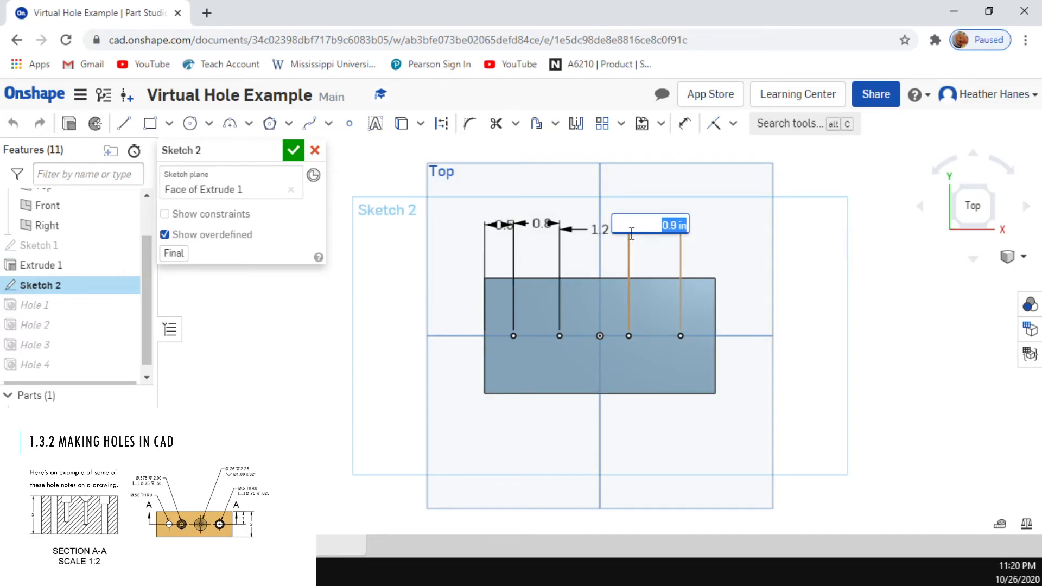
text(1)
key(Return)
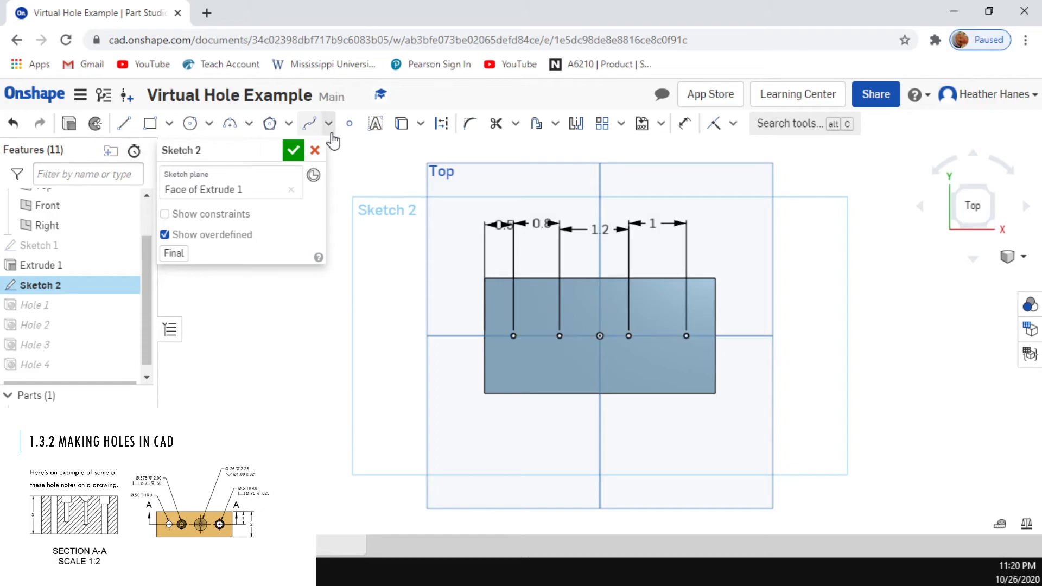
click(293, 150)
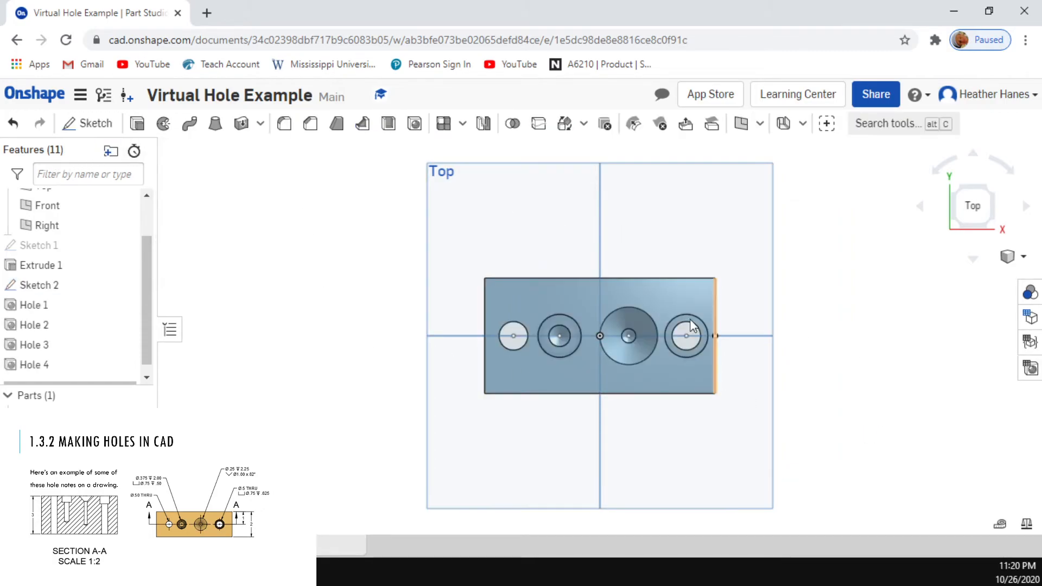
Step: Orbit around the block to inspect its four holes, and finish in an isometric view
right_drag(626, 407, 600, 370)
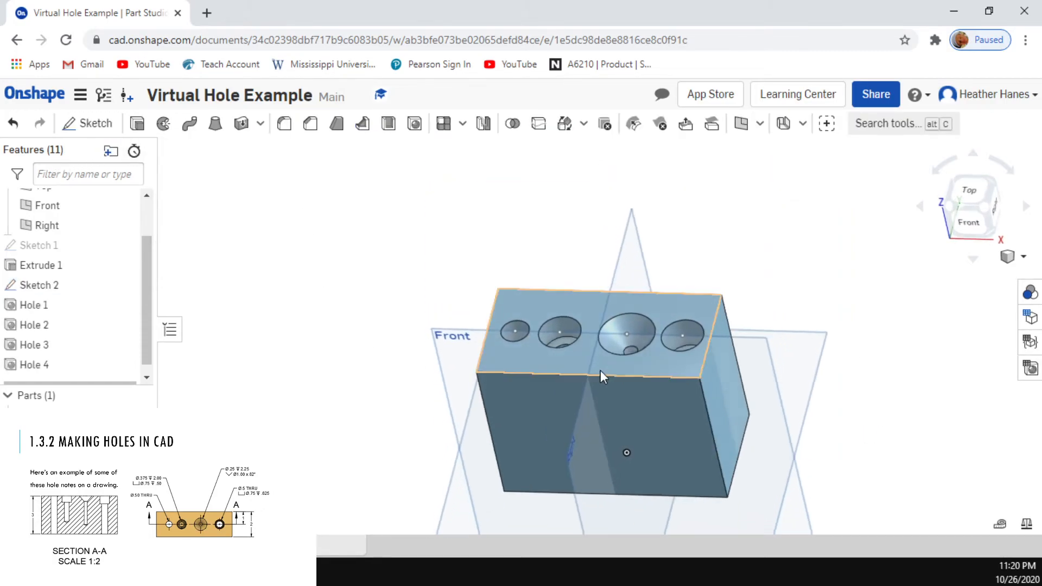
mouse_move(553, 332)
right_down()
mouse_move(575, 400)
mouse_move(583, 321)
mouse_move(565, 216)
mouse_move(681, 193)
mouse_move(600, 205)
mouse_move(612, 170)
mouse_move(595, 246)
mouse_move(552, 318)
right_up()
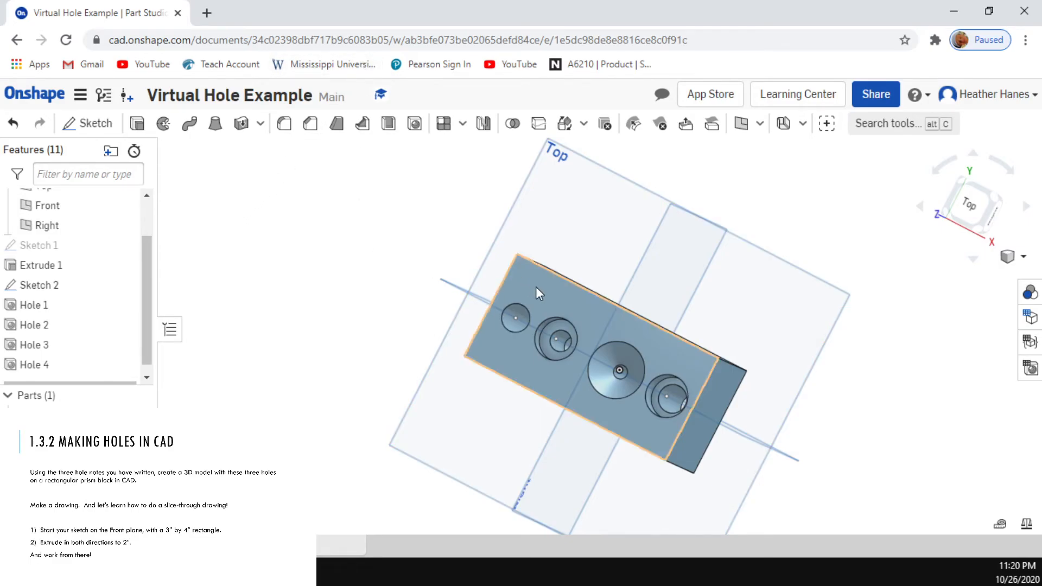
right_drag(757, 418, 759, 385)
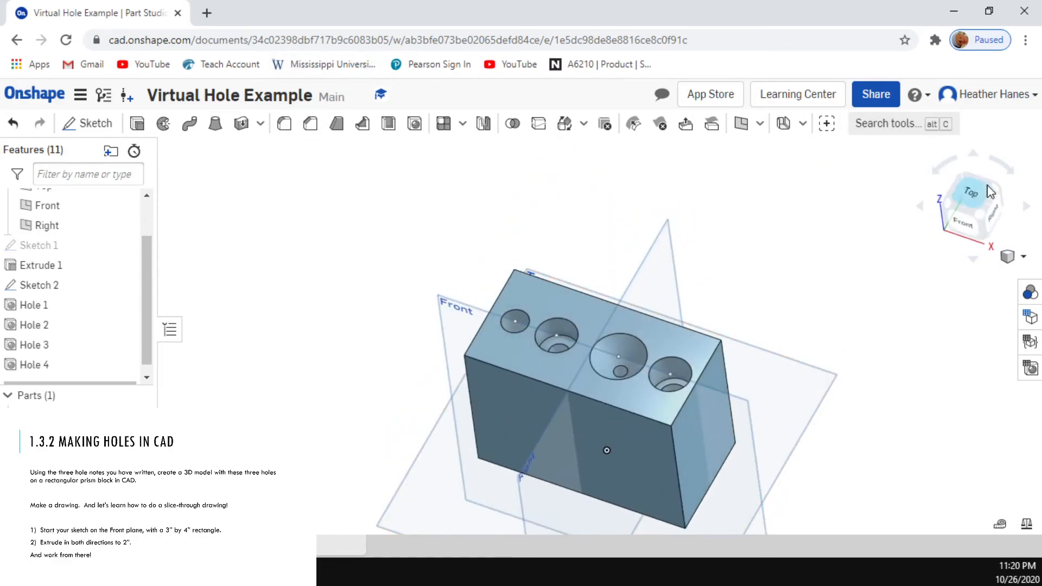
click(978, 219)
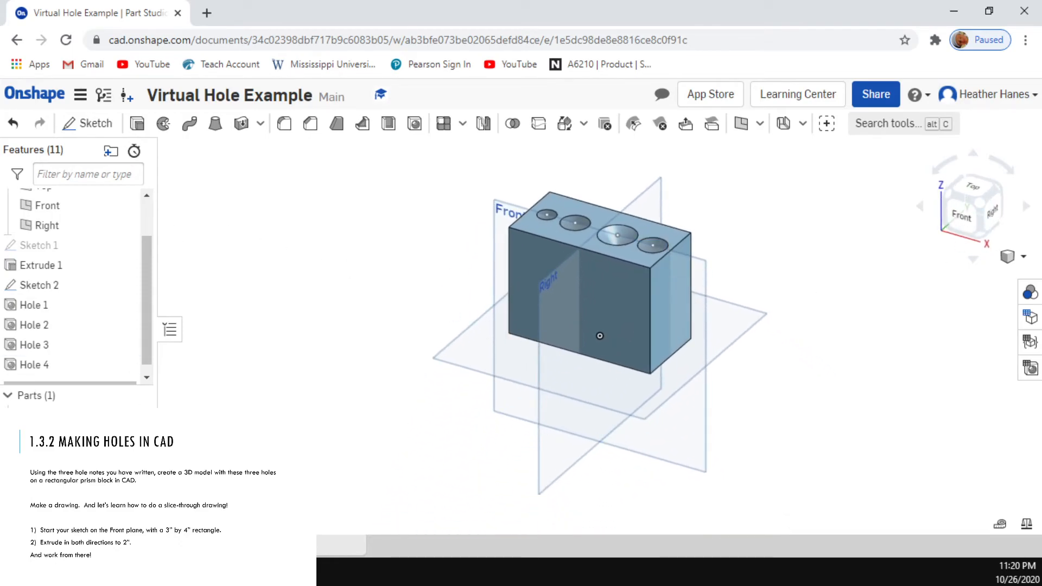
Step: Create a new drawing from the ANSI_A_INCH.dwt template with no initial views
click(17, 546)
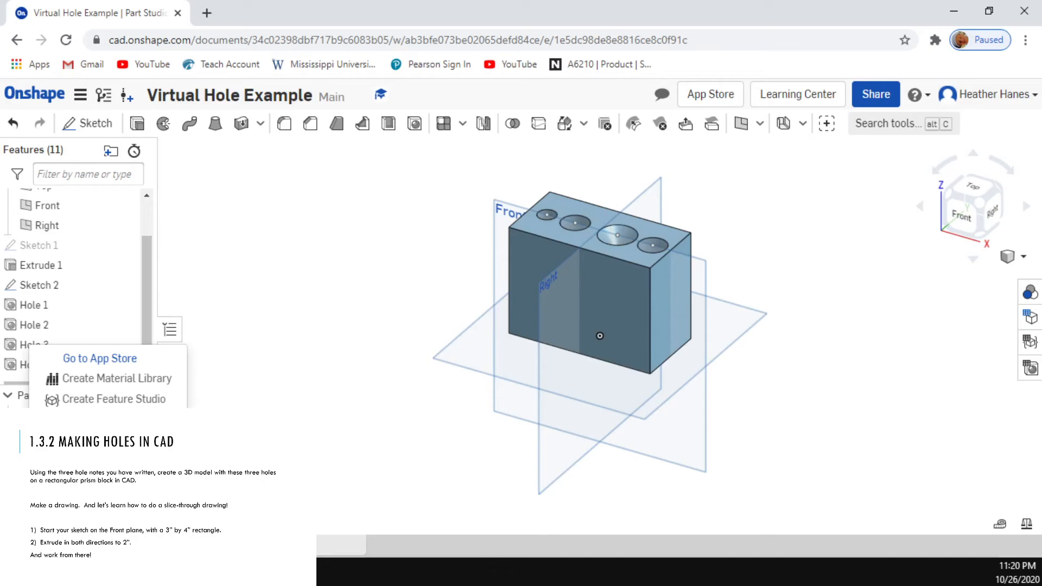
click(98, 480)
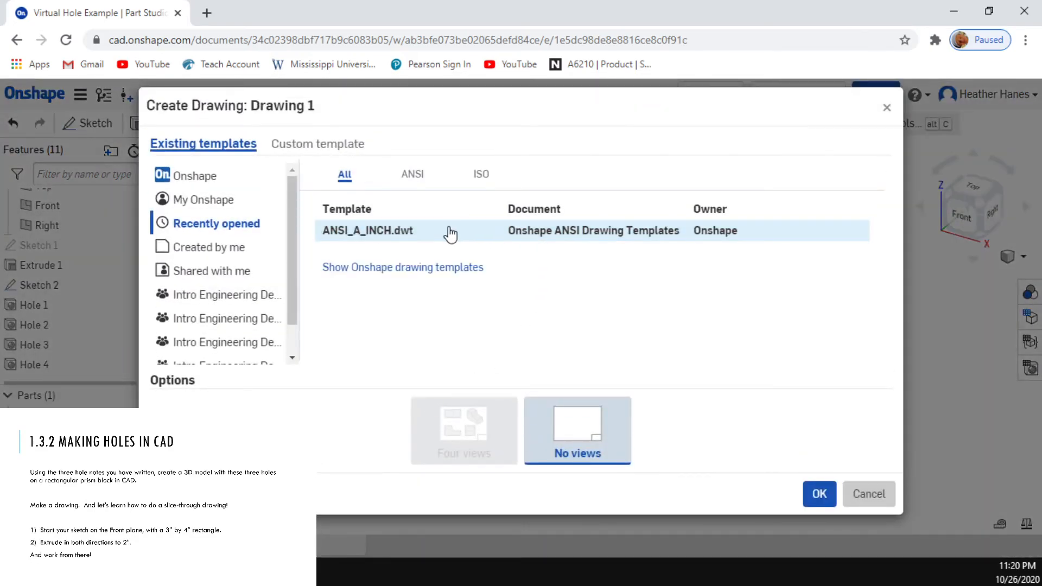
double_click(450, 234)
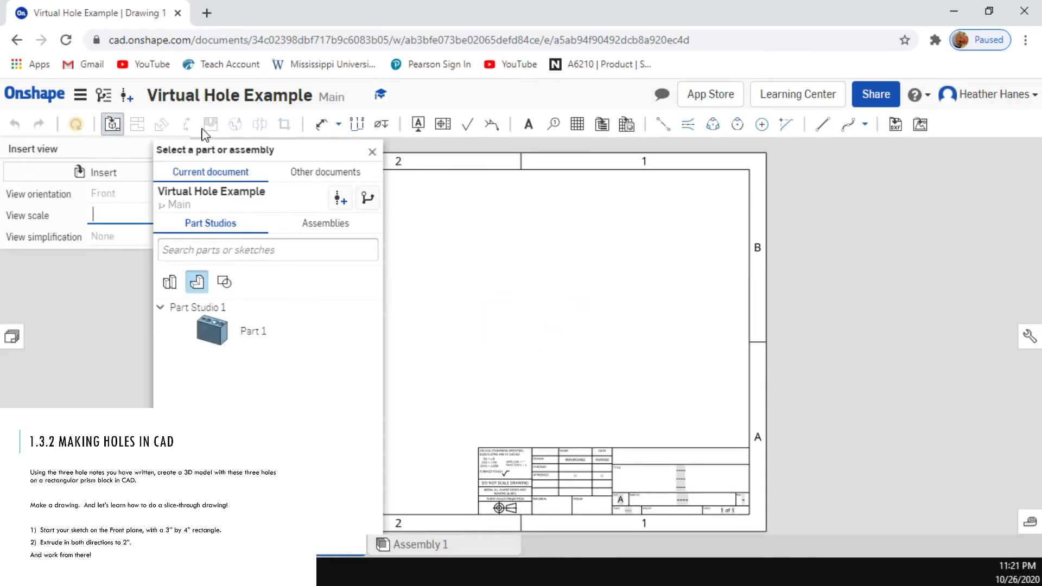
Step: Insert Part 1 into the drawing in Right orientation, placing the view near the right border of the sheet
click(213, 330)
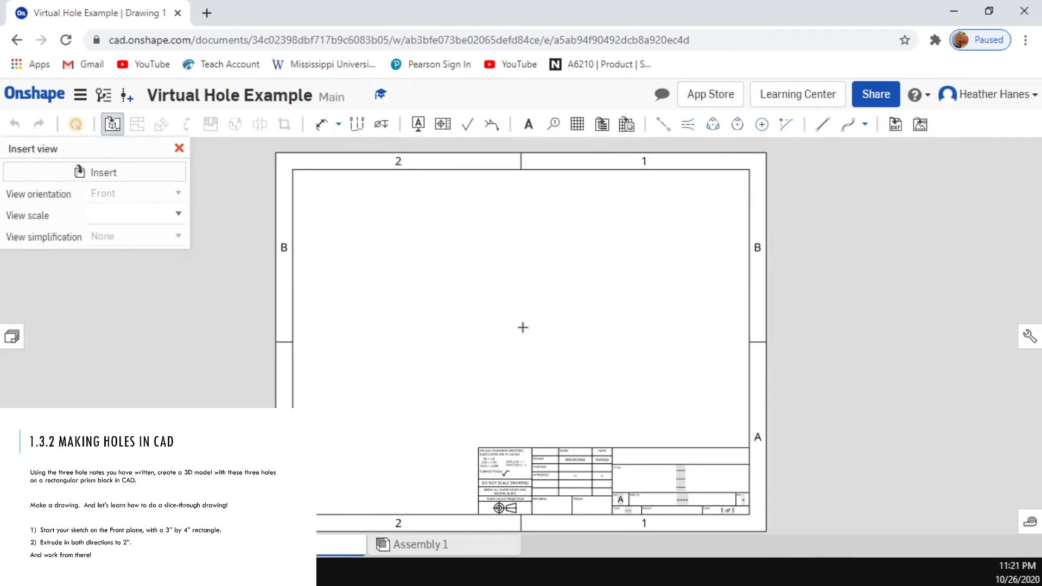
click(522, 327)
click(130, 194)
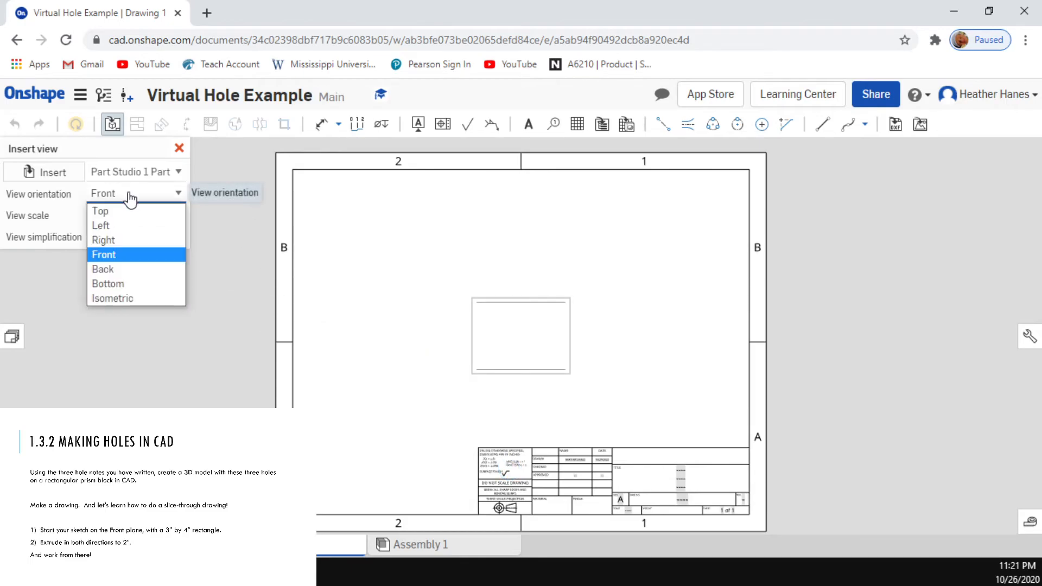
click(156, 240)
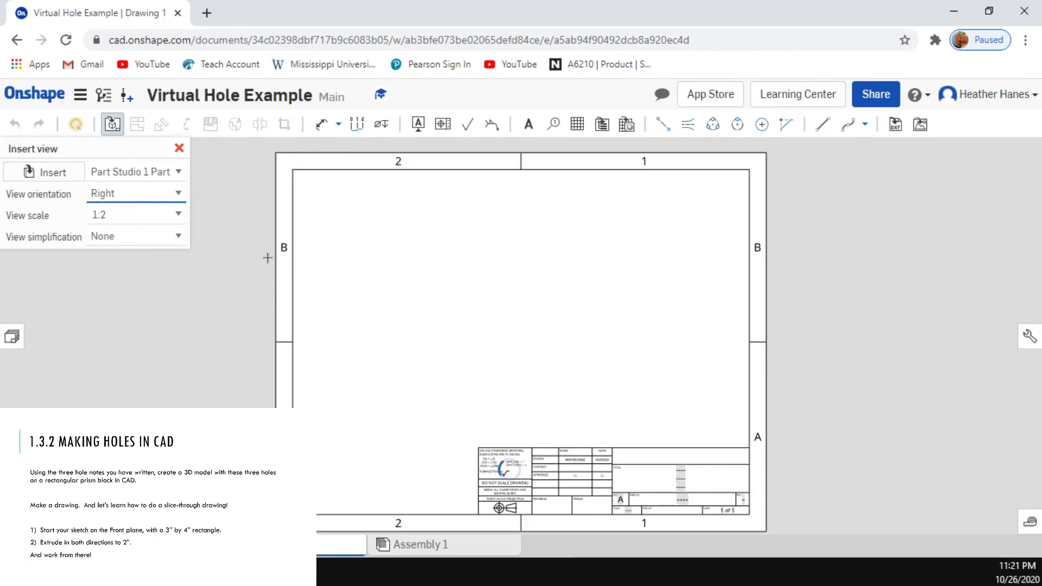
click(674, 300)
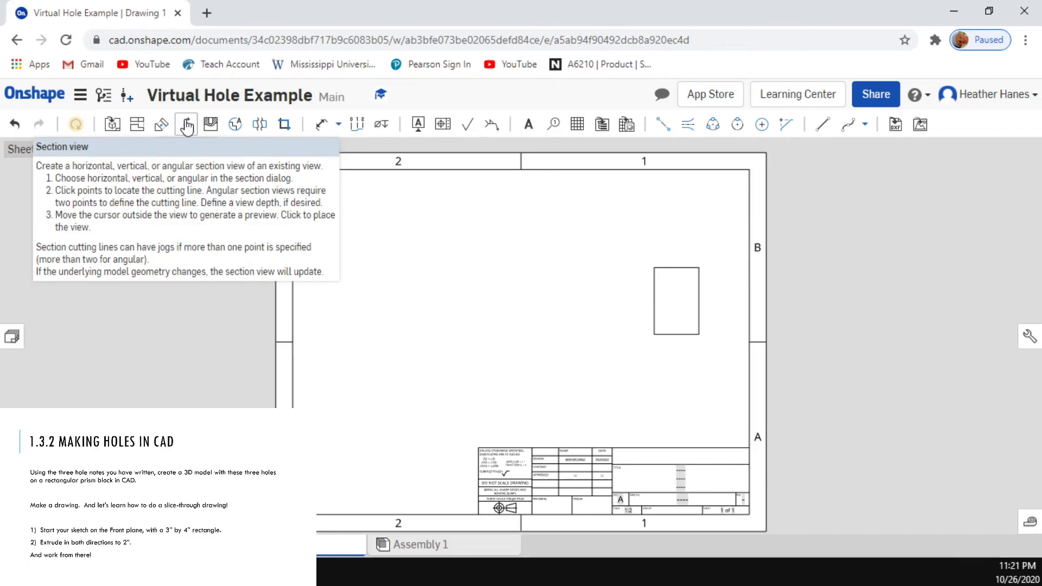
Step: Try a horizontal section view through the middle of the right view, placed above it, and undo it
click(187, 126)
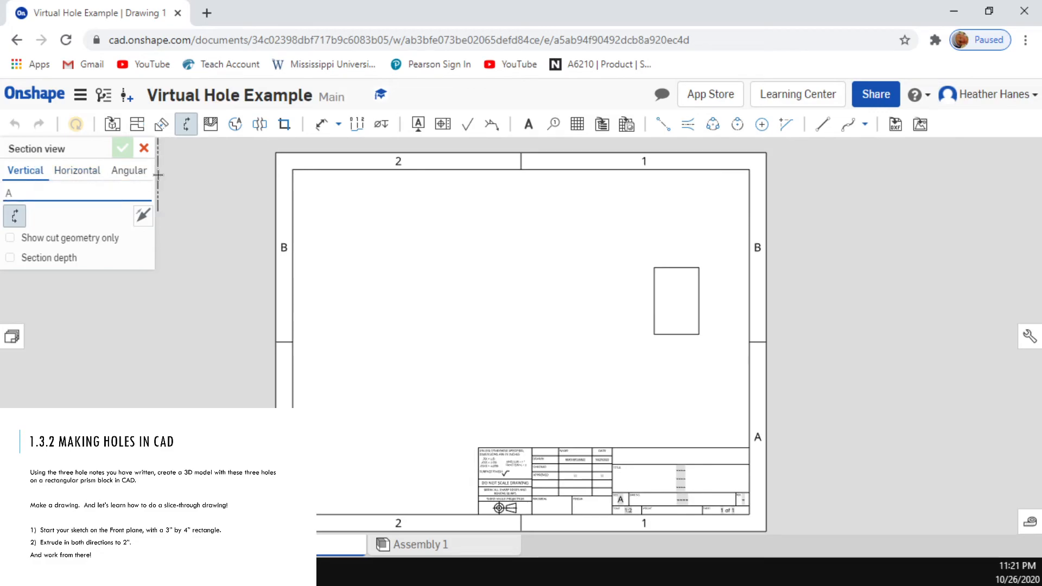
click(97, 167)
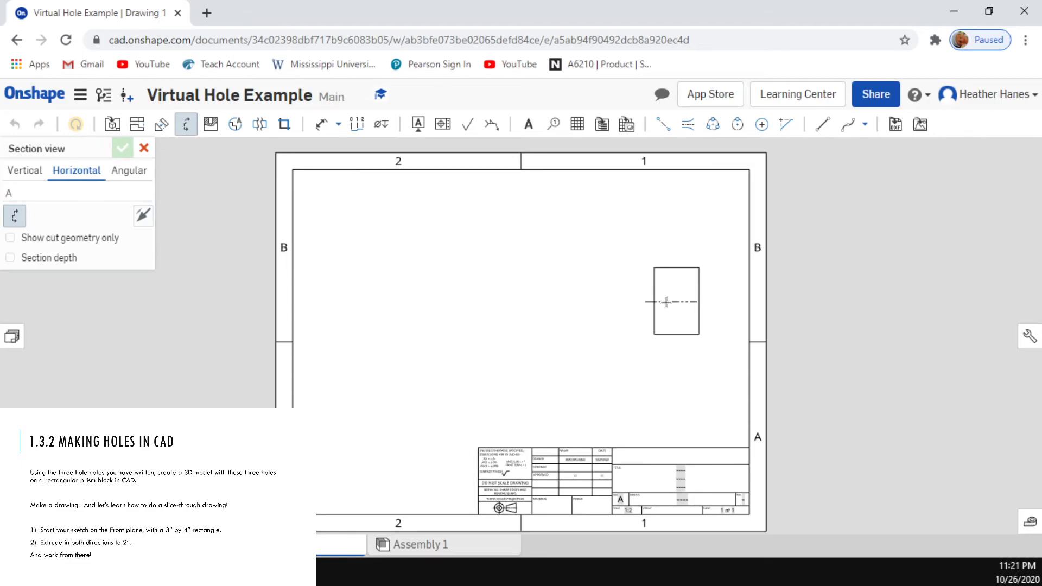
click(699, 300)
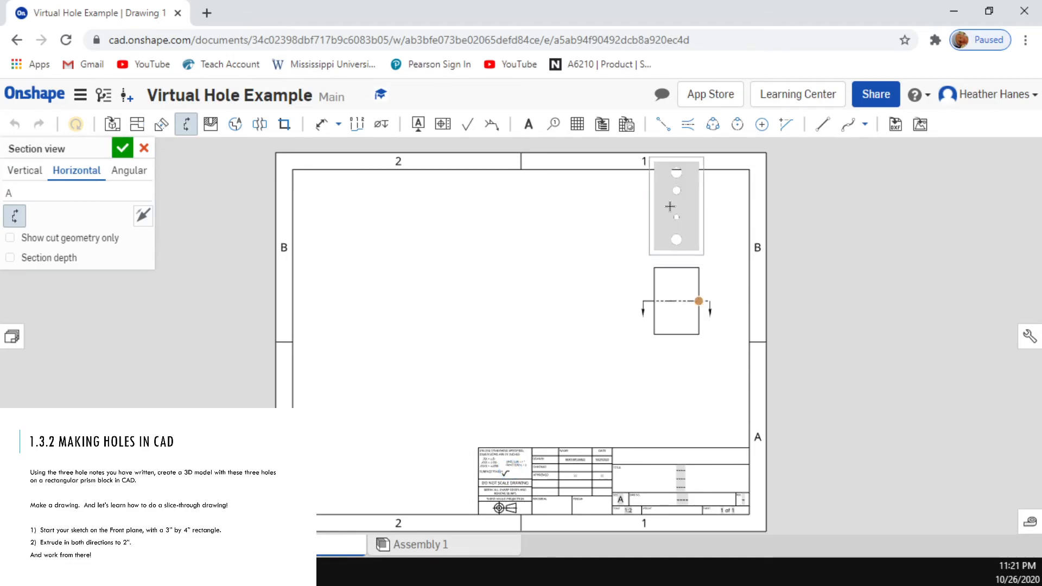
click(669, 206)
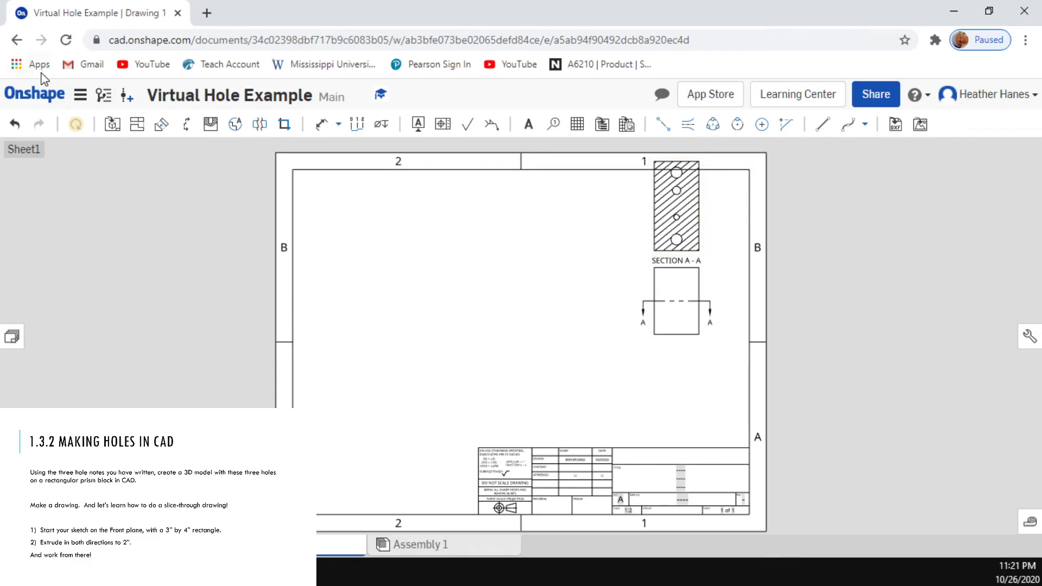
click(14, 124)
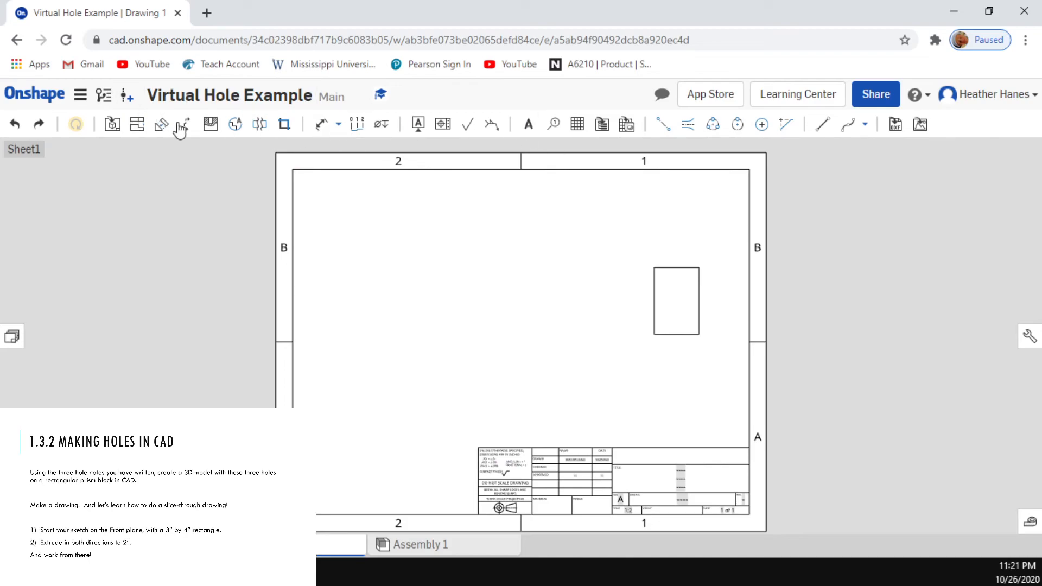
Step: Create a vertical section view through the midpoint of the right view's upper edge, placing it to the left of that view
click(186, 124)
click(18, 169)
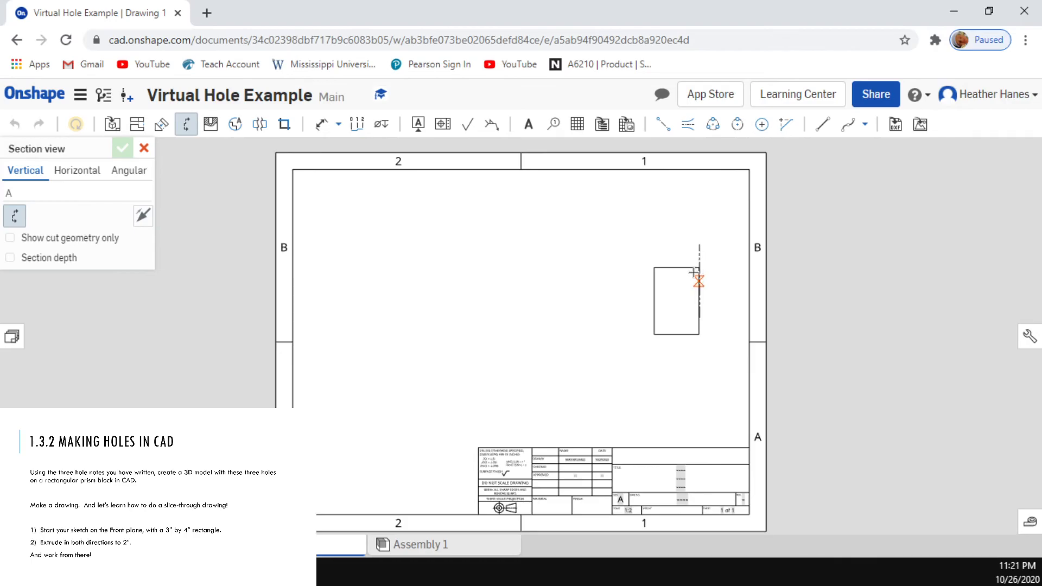
click(677, 267)
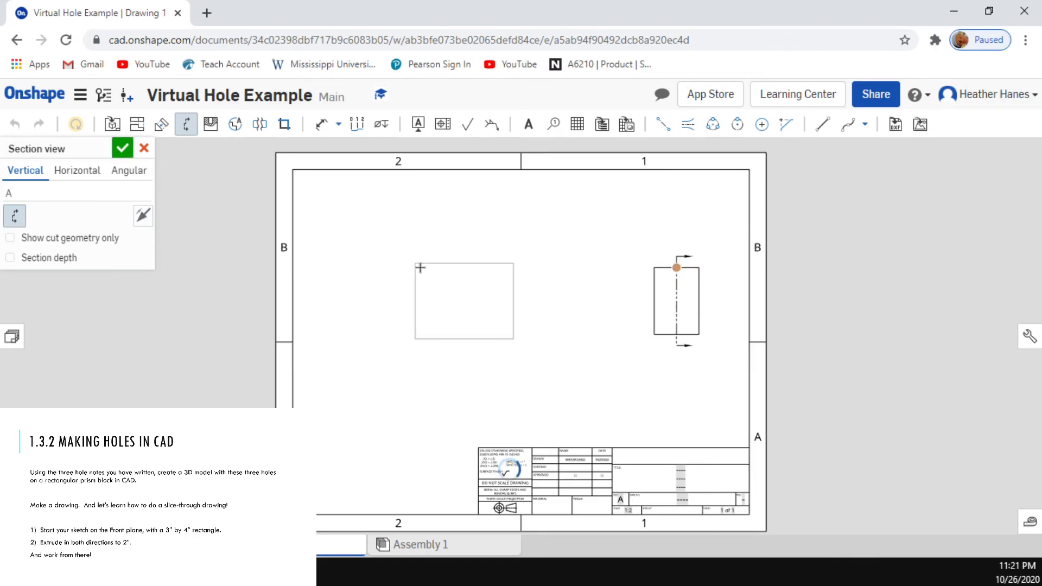
click(497, 267)
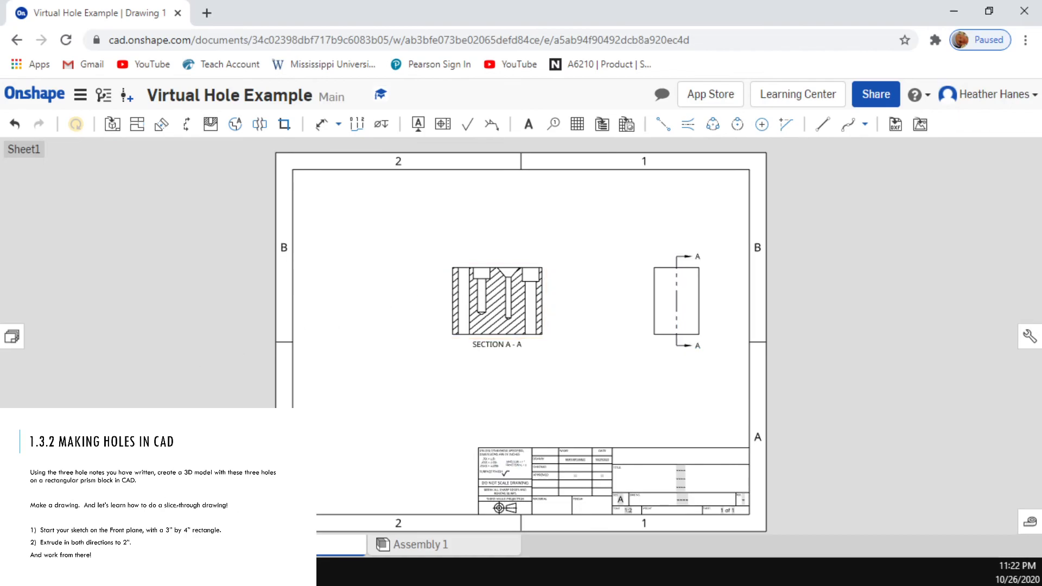
click(223, 556)
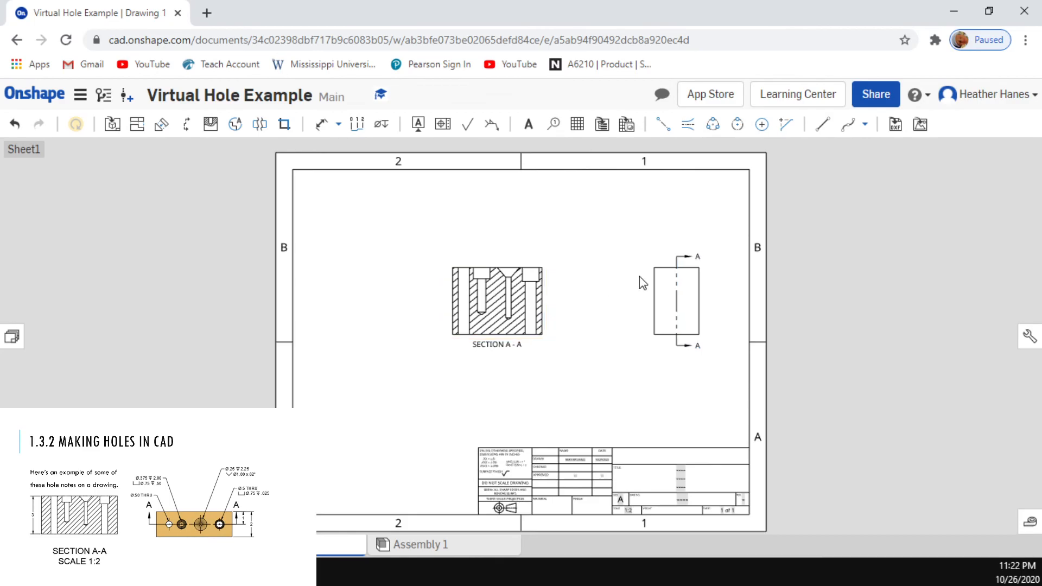
Step: Move the right view and its section view to the lower left area of the sheet, placing them side by side
drag(664, 315, 563, 373)
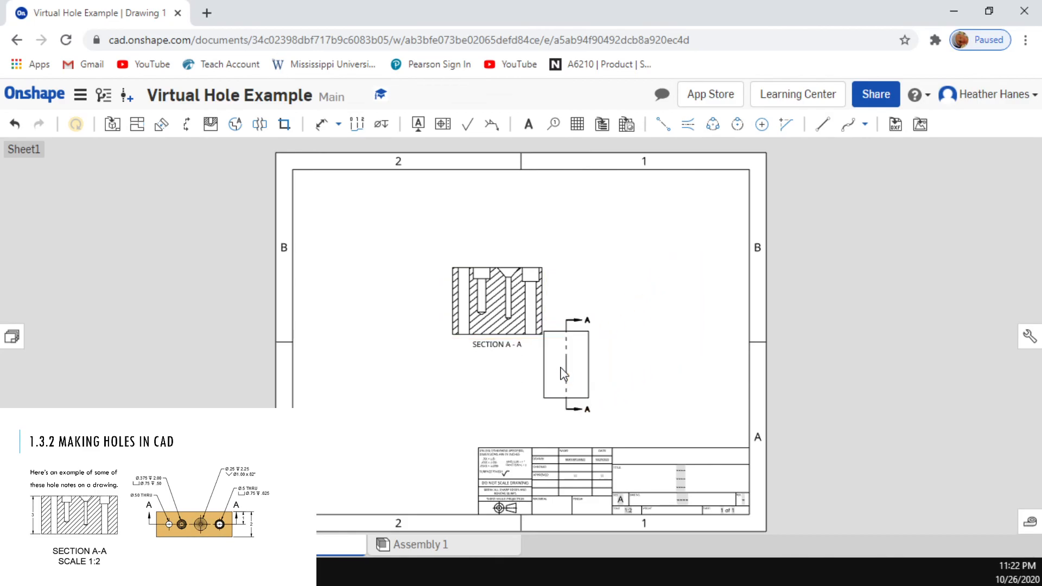
drag(488, 394, 373, 392)
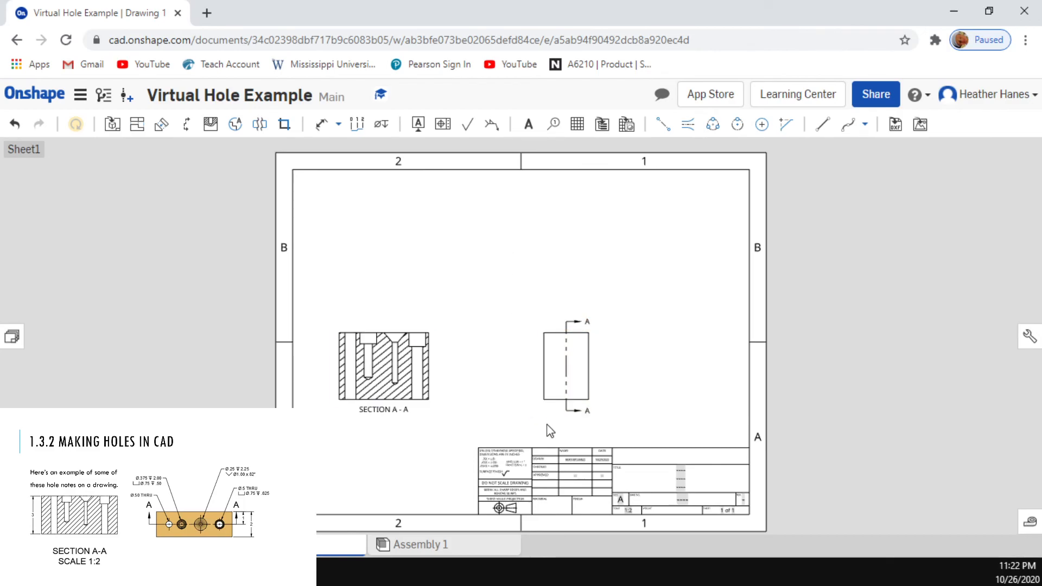
drag(544, 406, 437, 421)
drag(385, 392, 359, 396)
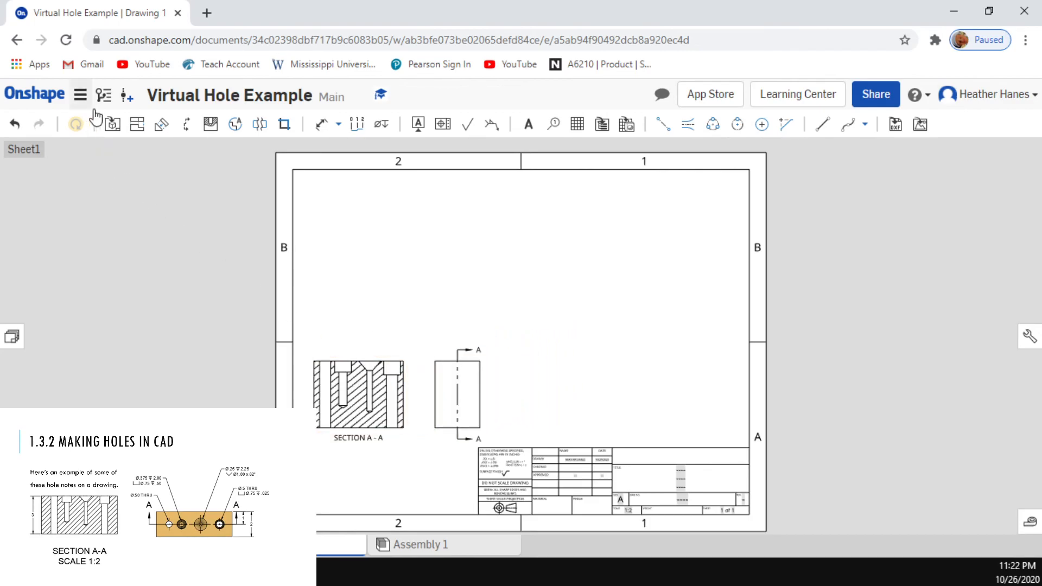
Step: Insert an isometric view of the part at 1:2 scale in the upper right area of the sheet
click(112, 124)
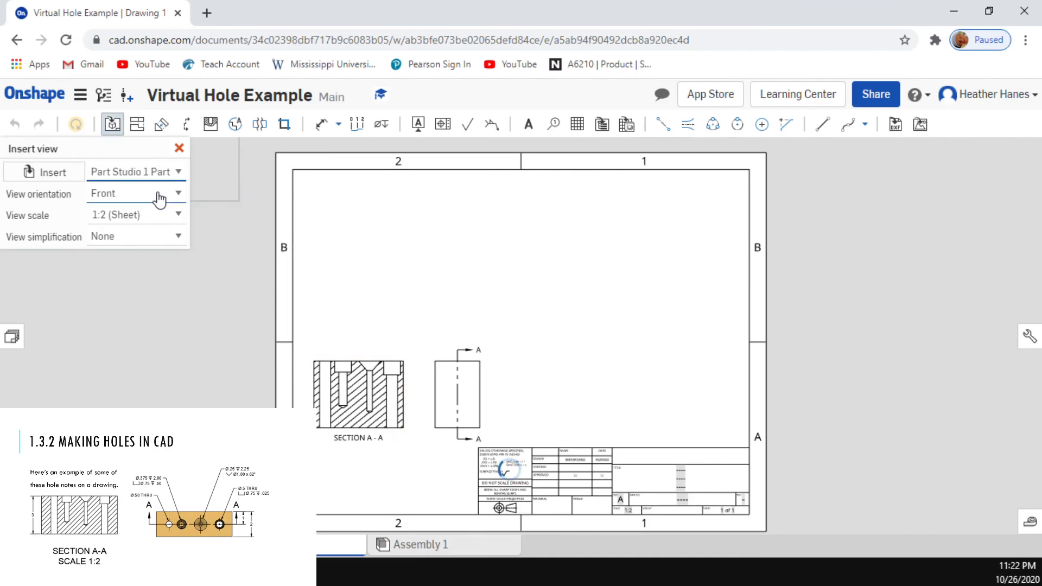
click(176, 195)
click(165, 298)
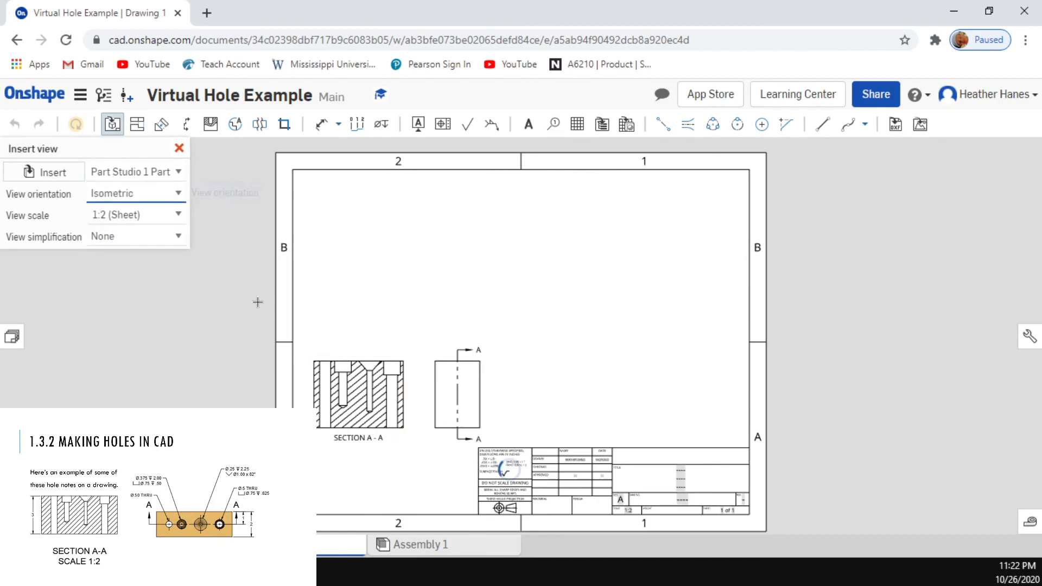
click(649, 288)
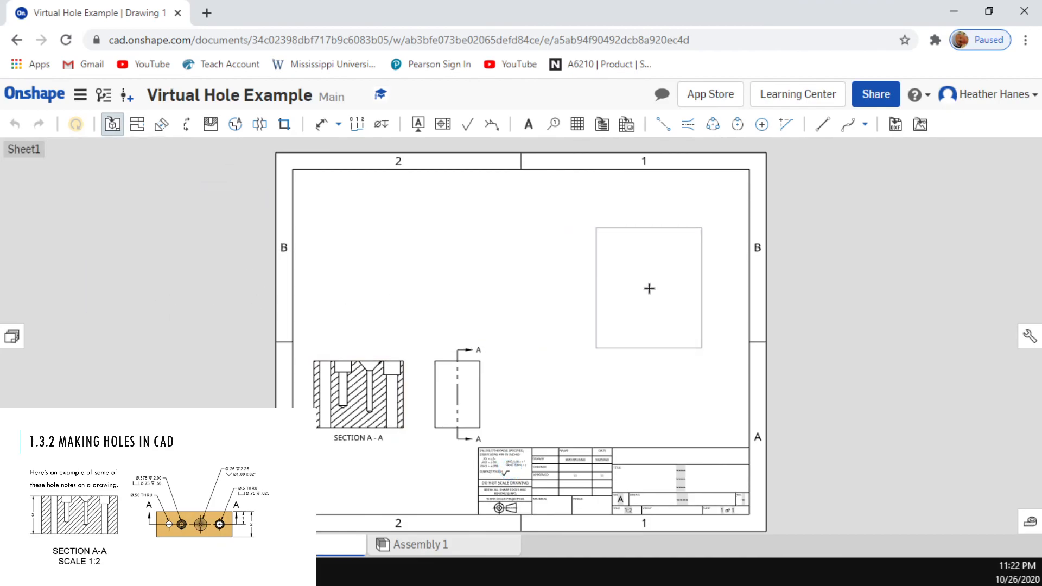
Step: Create a vertical section through the center of the isometric view's countersunk hole, placing it above the existing section view
click(187, 129)
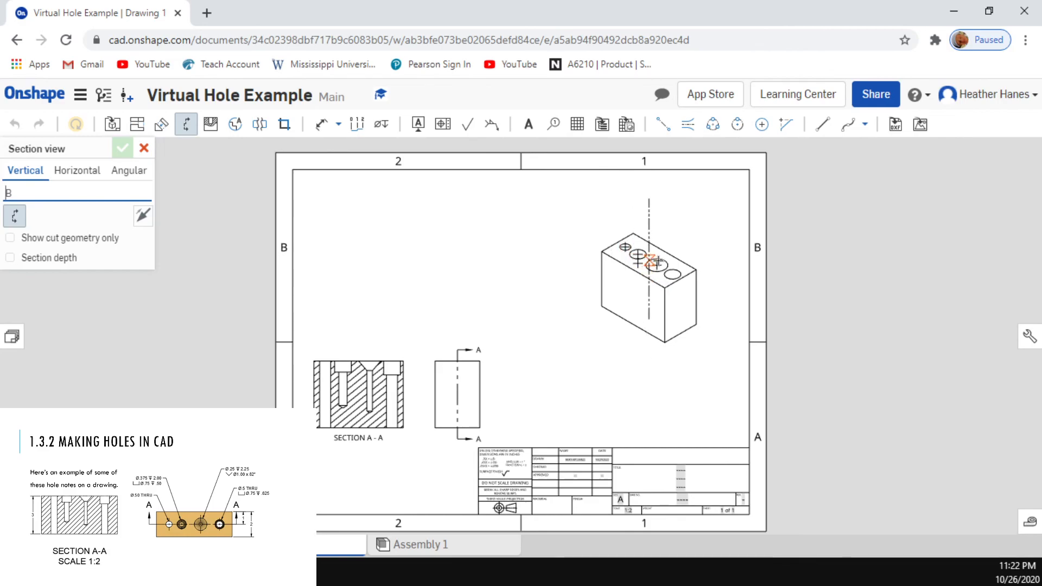
click(656, 266)
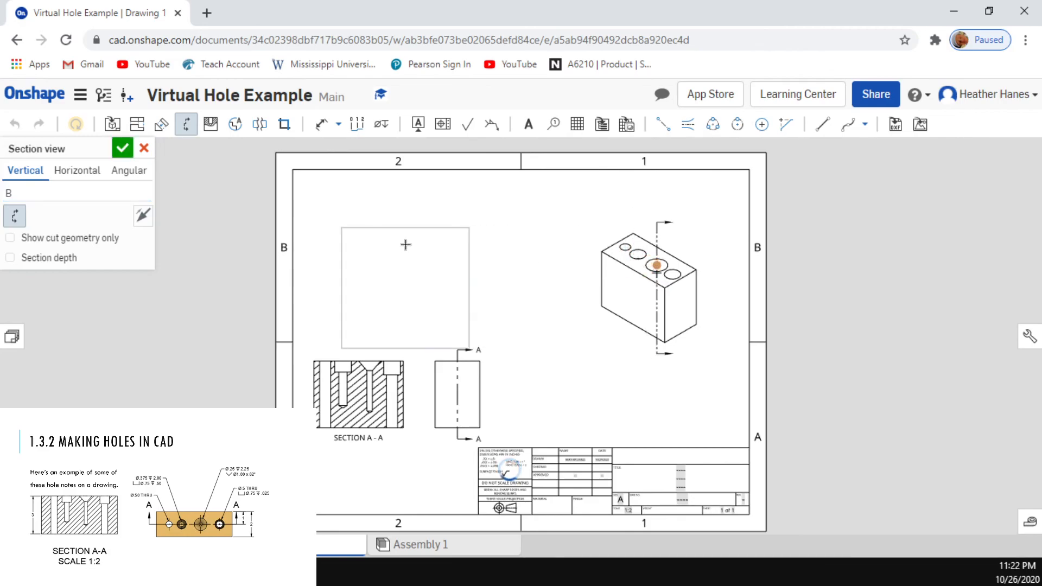
click(423, 227)
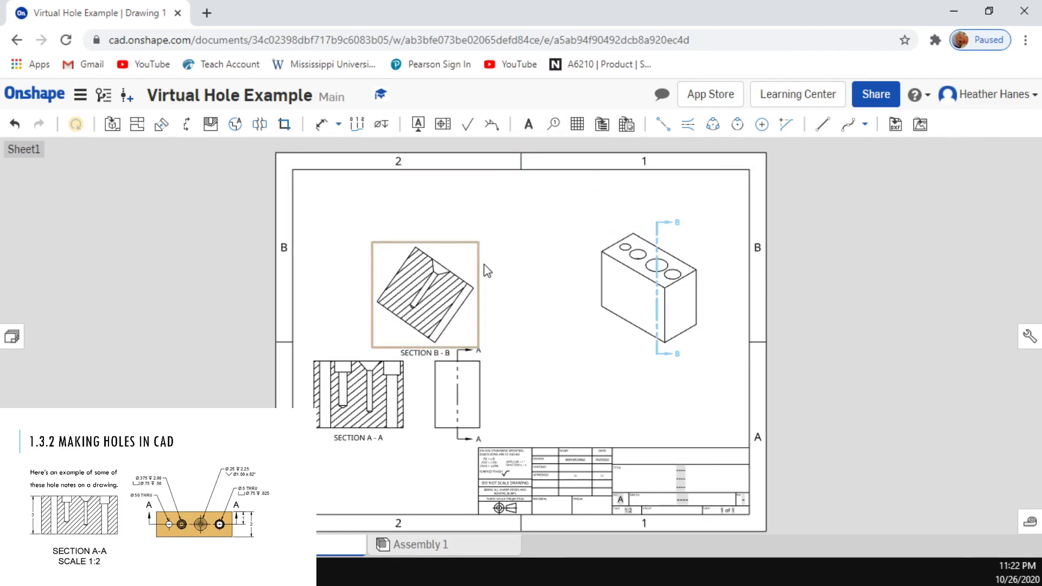
Step: Delete the tilted section view and the isometric view from the sheet
click(416, 298)
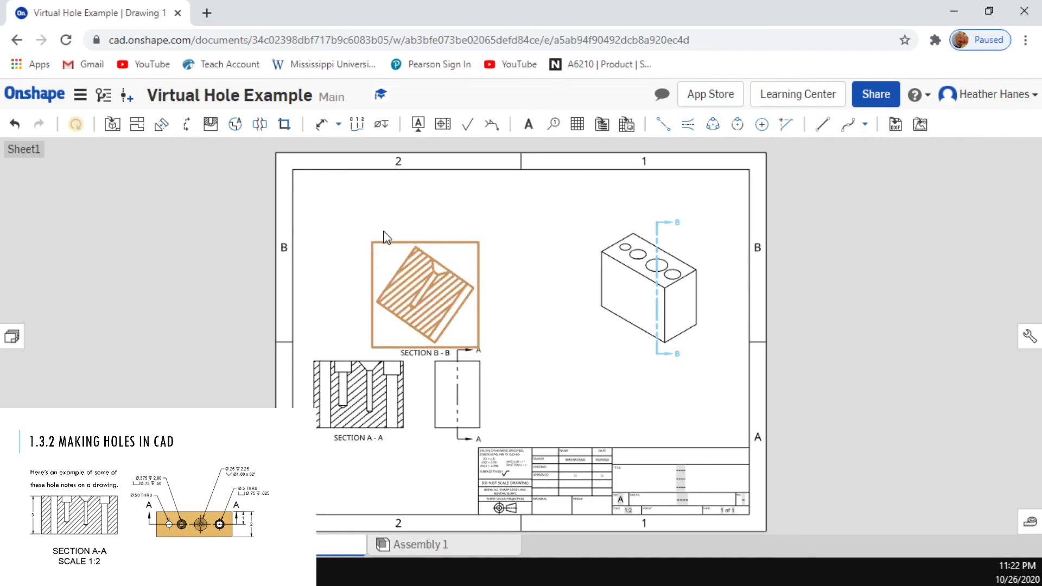
key(Delete)
click(632, 293)
key(Delete)
Step: Move the right view up near the middle of the sheet and shift its section view closer to it
drag(444, 401, 549, 302)
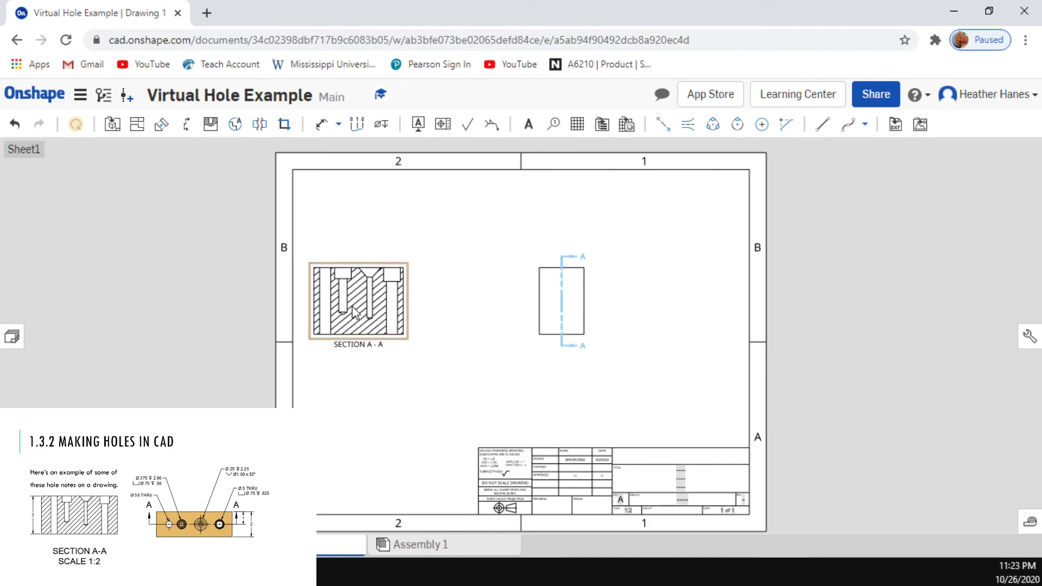
drag(325, 306, 359, 298)
drag(433, 313, 444, 344)
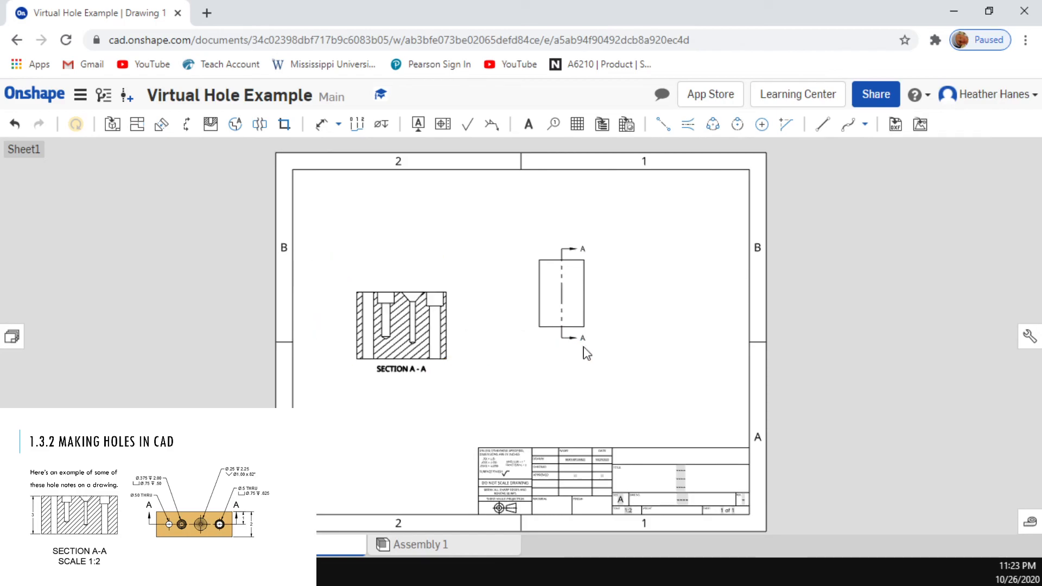